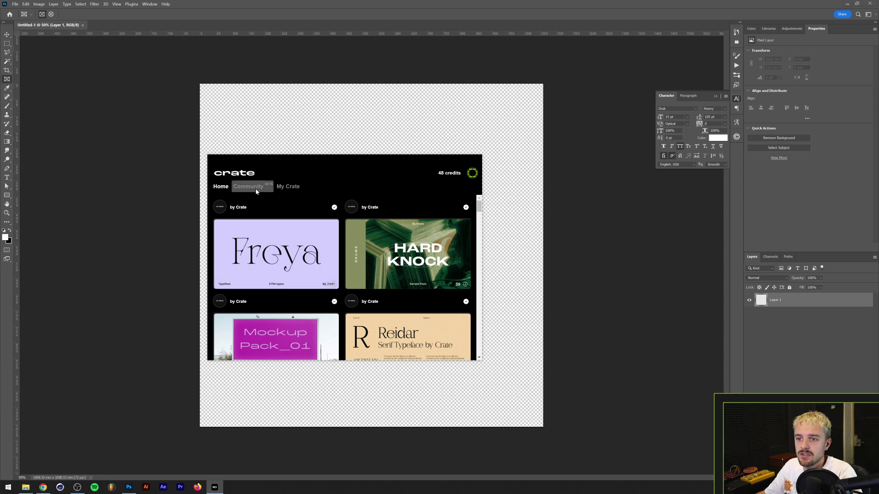
- Open the 20 Scrap Images pack from Crate's community packs and enlarge the Crate window
left_click(256, 191)
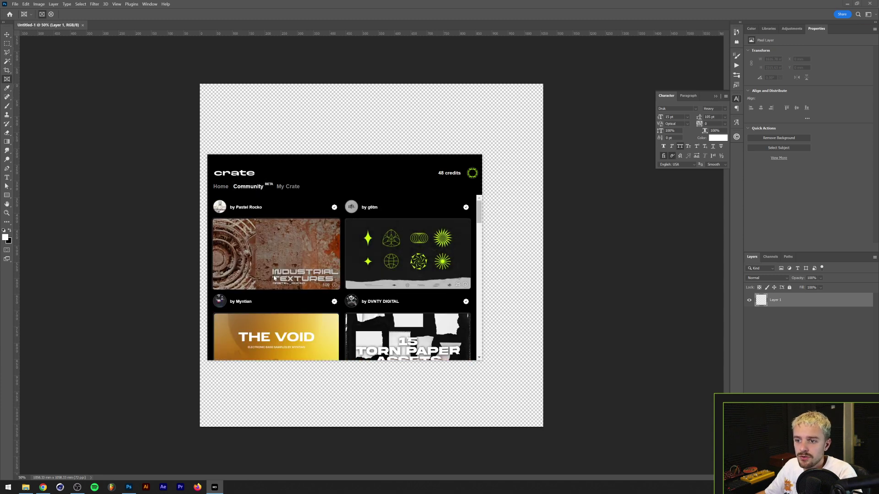
scroll(282, 278, "down", 3)
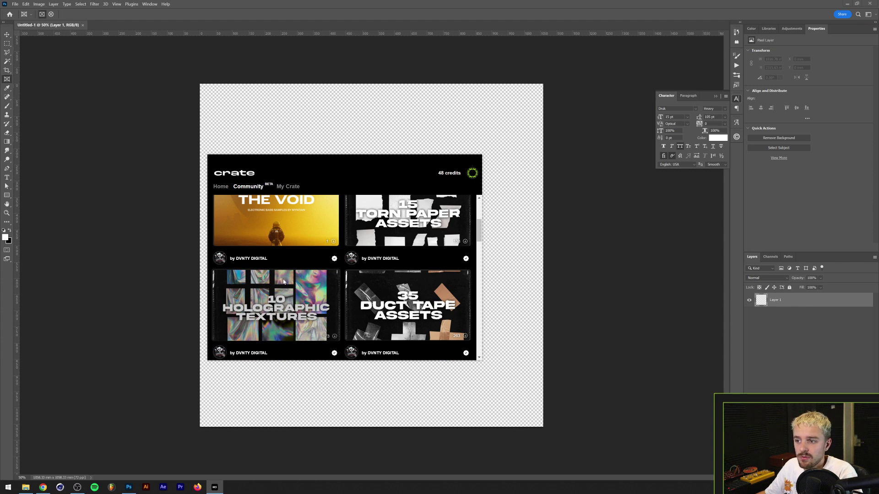
scroll(285, 279, "up", 3)
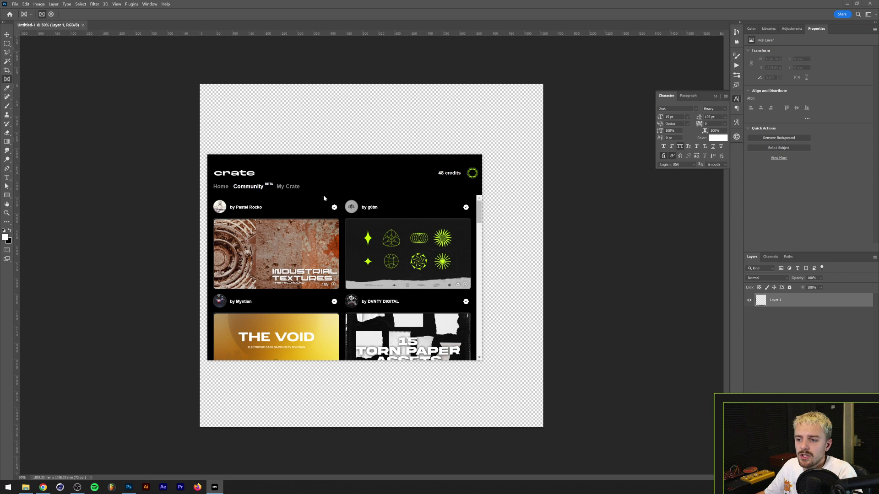
mouse_move(299, 209)
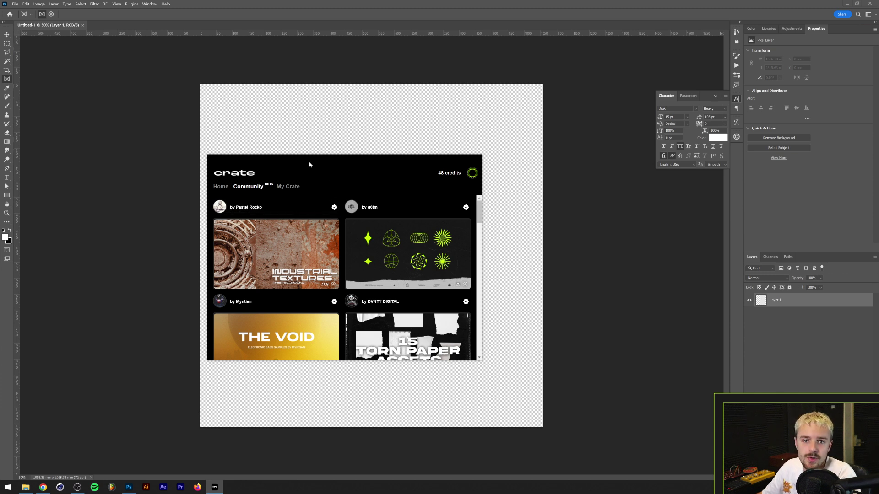
scroll(282, 252, "down", 6)
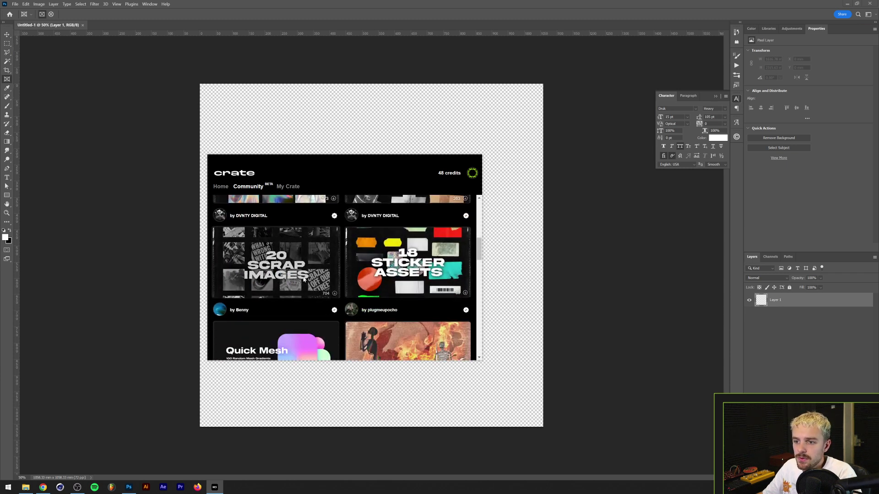
left_click(255, 278)
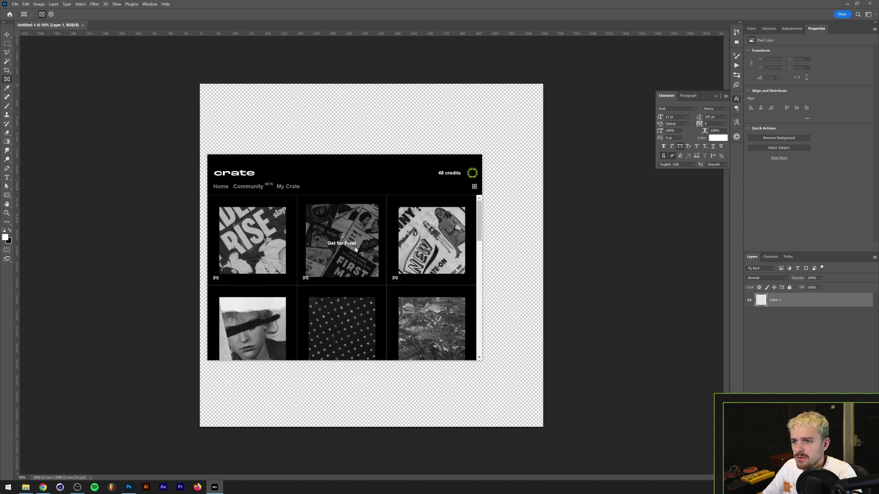
left_click_drag(480, 360, 592, 459)
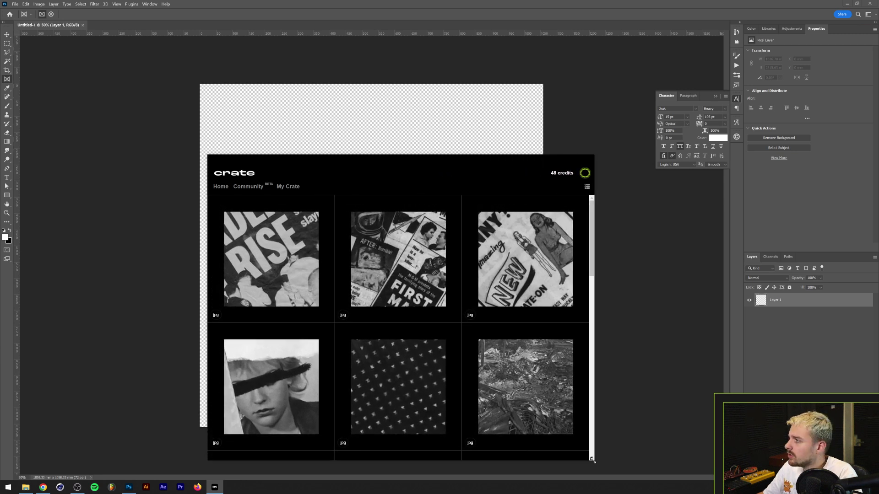
left_click_drag(210, 156, 117, 93)
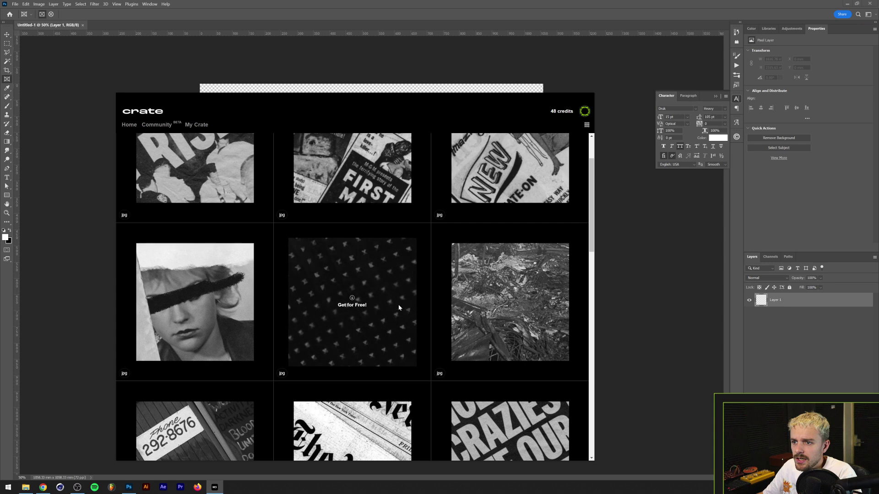
- Get the scrap image of two smoking figures in leather jackets and place it full-size in the Untitled-1 Photoshop document
scroll(330, 291, "down", 7)
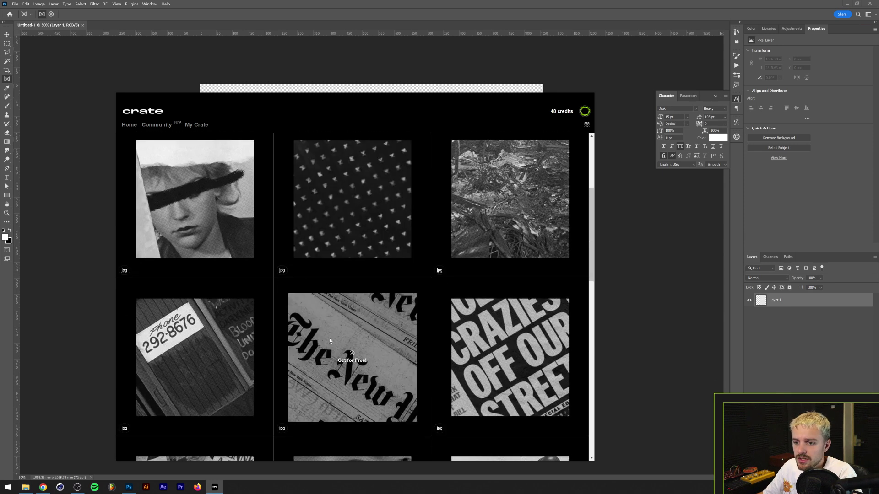
scroll(353, 327, "down", 7)
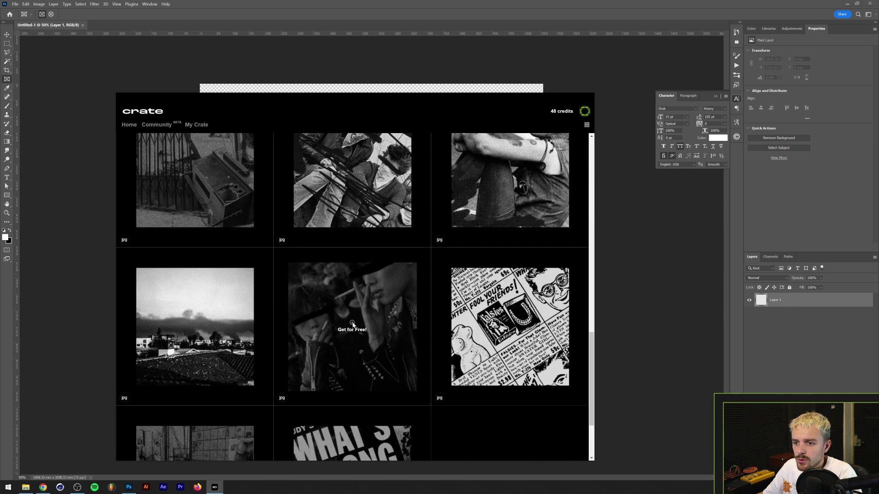
left_click(352, 325)
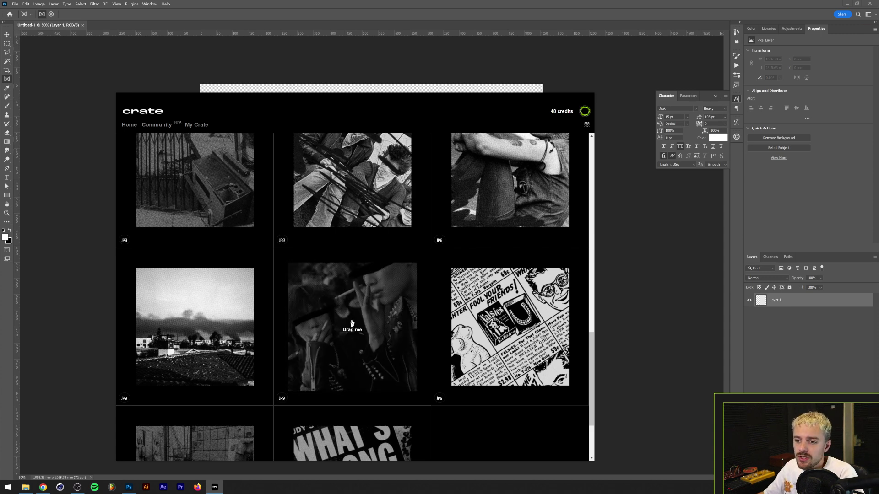
left_click_drag(352, 323, 612, 244)
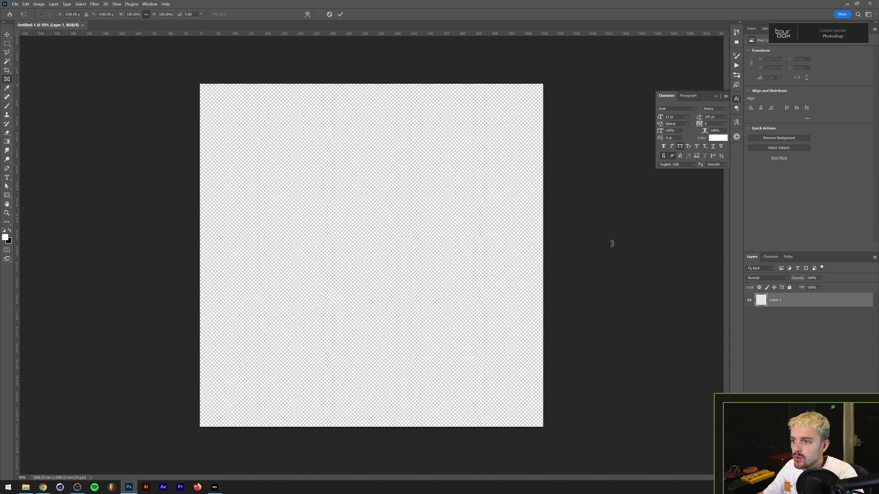
key("Return")
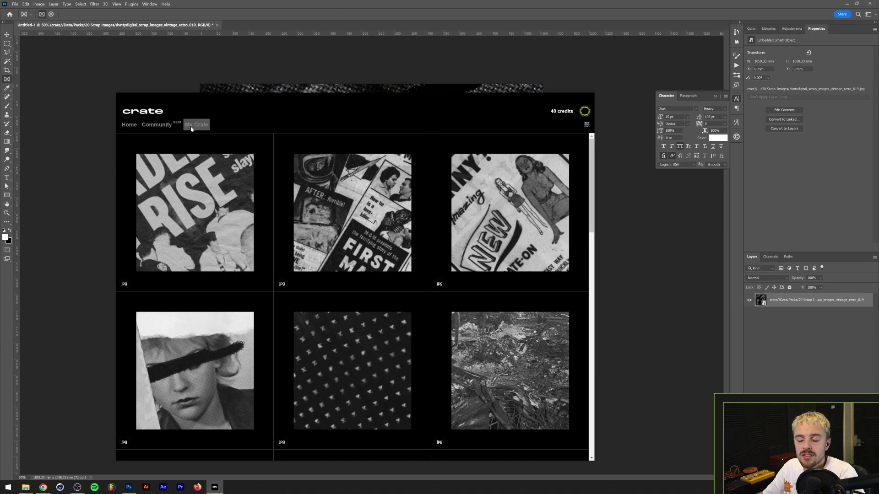
- Open Crate Font Adari from the My Crate collection in Crate, install it, and return to the Photoshop document
left_click(194, 126)
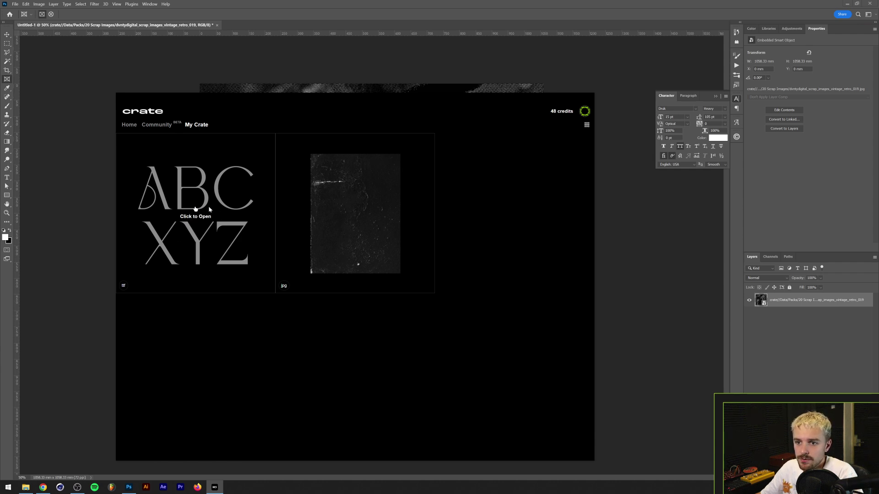
left_click(199, 246)
left_click(61, 44)
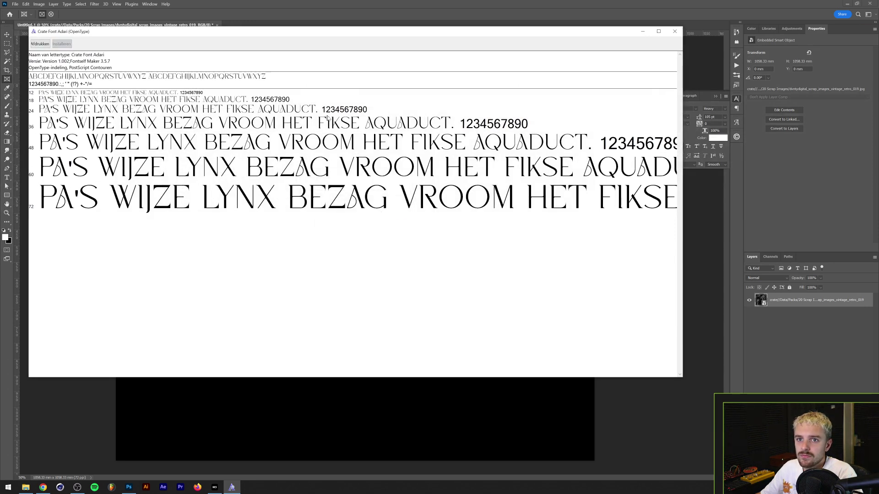
left_click(674, 31)
left_click(496, 24)
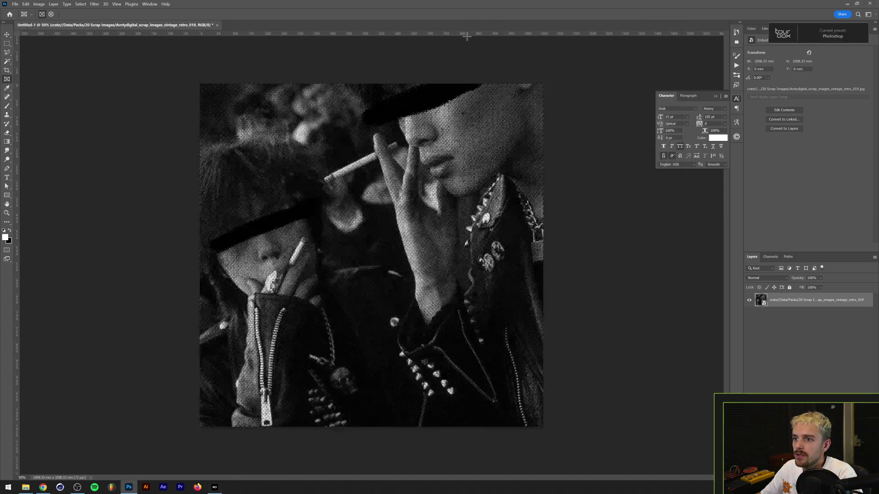
- Add the white title NECTAR across the upper part of the artwork in Crate Font Adari Regular
key("t")
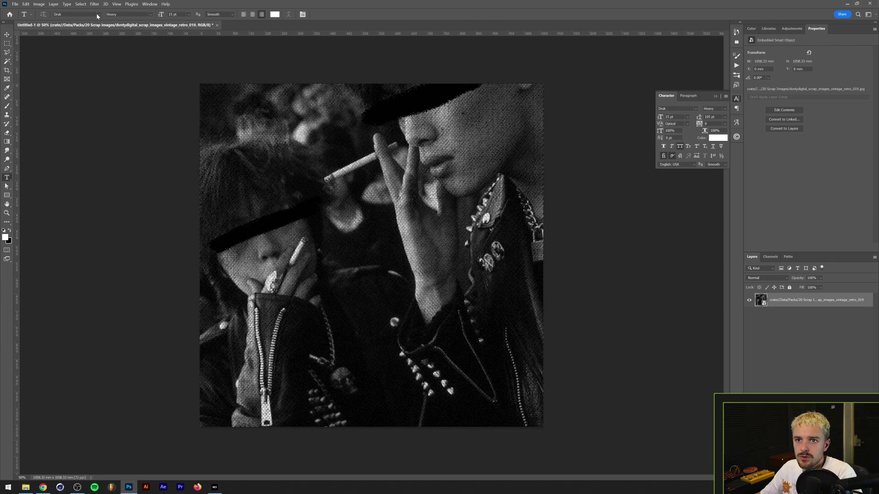
type("crate")
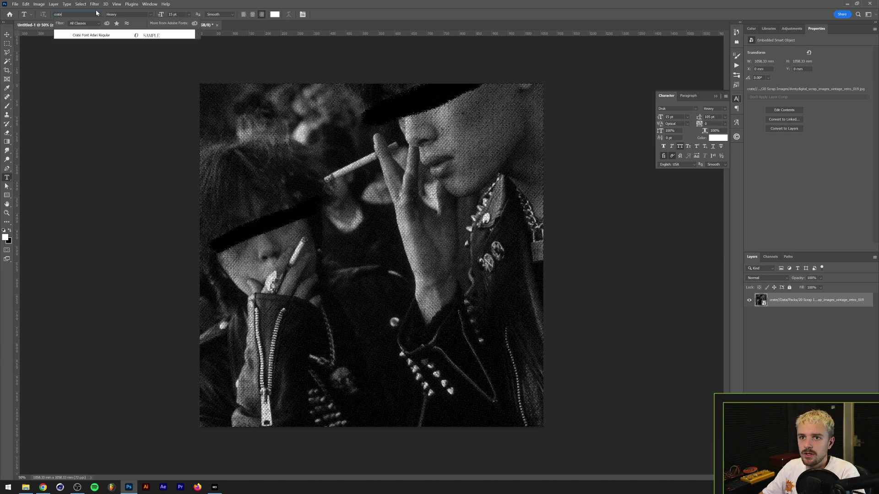
left_click(99, 36)
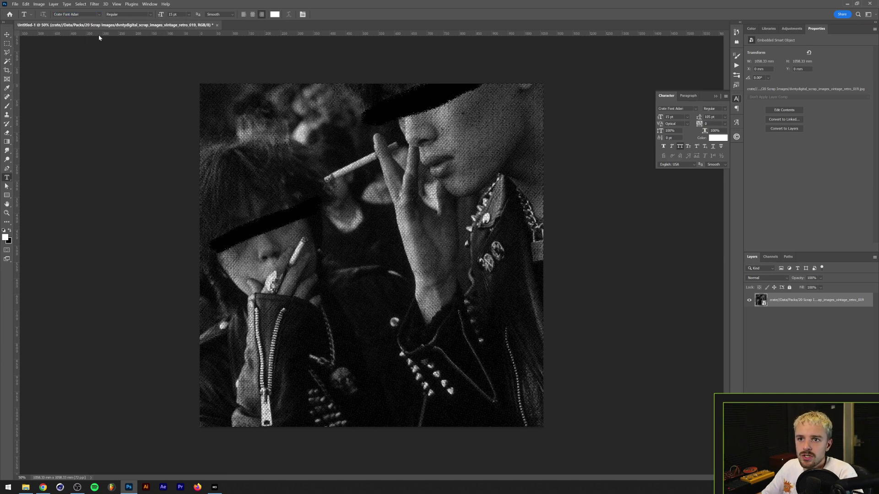
left_click(275, 14)
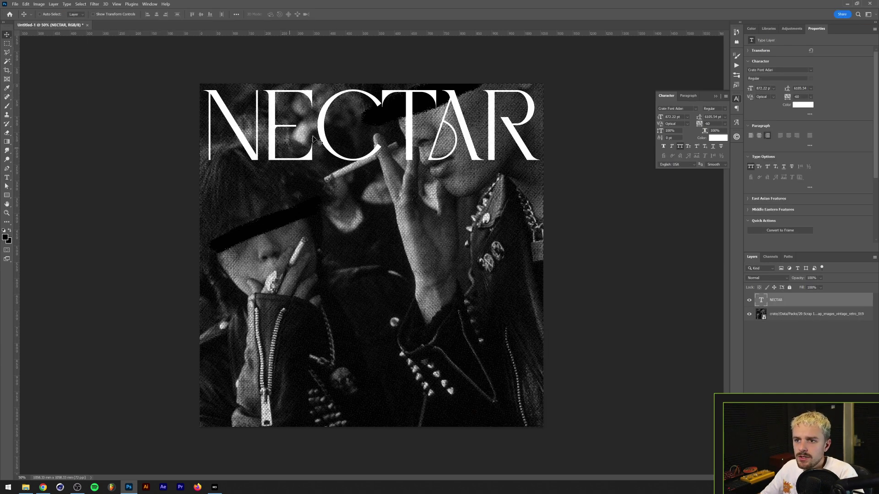
- Switch to Crate and open the 15 Torn Paper Assets pack from the community packs
left_click(215, 487)
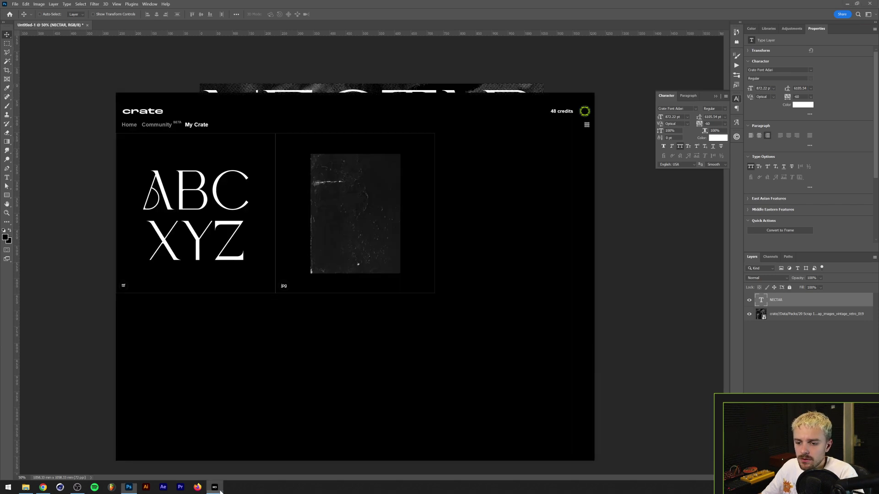
left_click(123, 125)
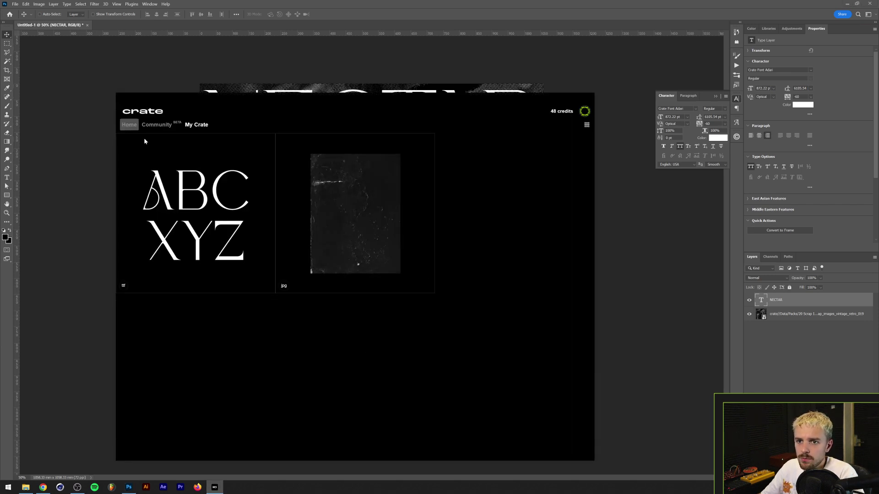
scroll(207, 176, "down", 5)
scroll(197, 136, "up", 5)
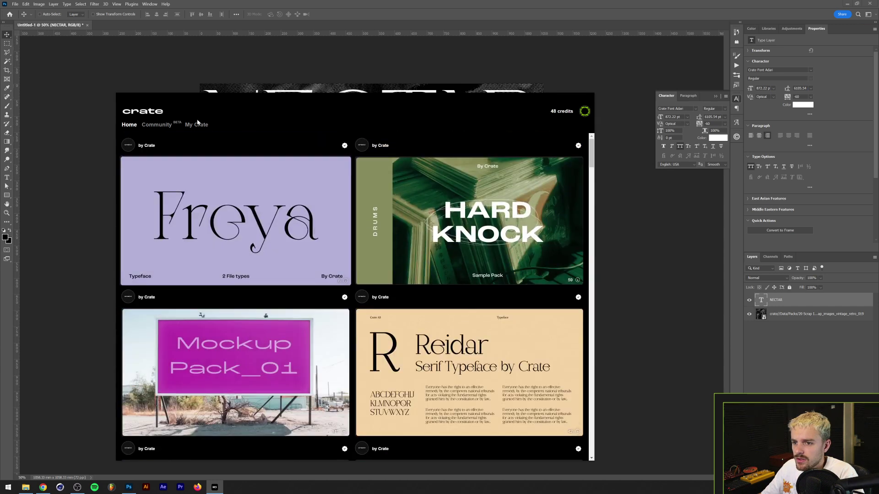
left_click(157, 125)
scroll(449, 293, "down", 3)
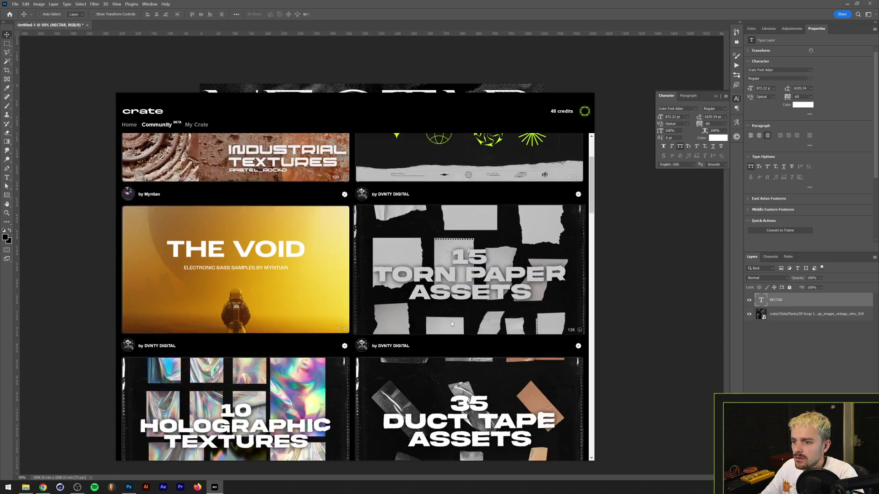
left_click(452, 322)
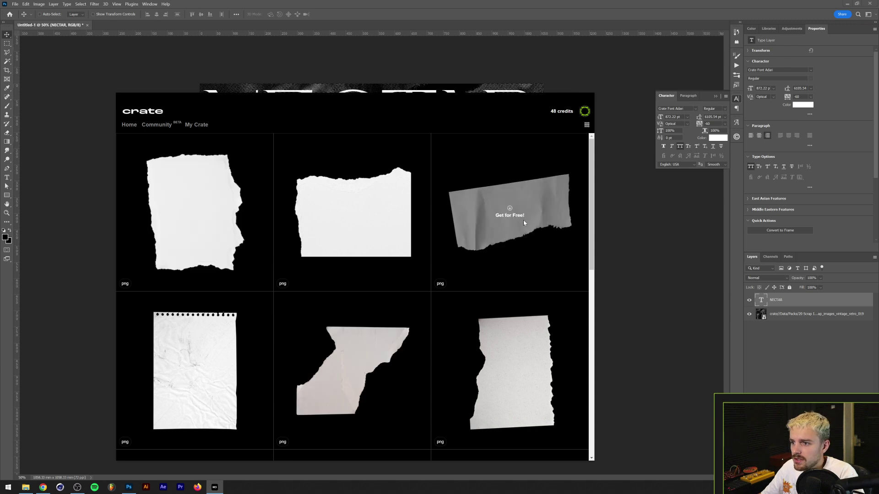
- Place the tilted, creased torn paper piece enlarged over the upper half of the artwork, beneath the NECTAR layer
left_click(510, 212)
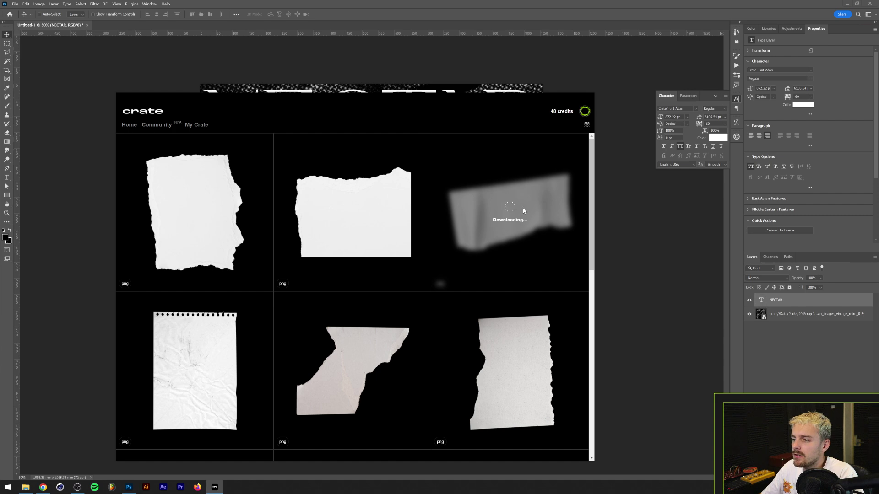
left_click_drag(510, 213, 441, 56)
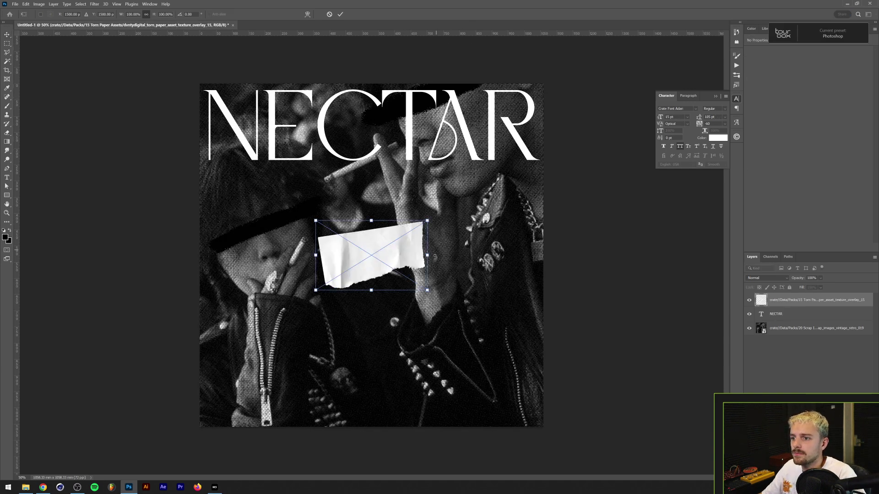
key("Return")
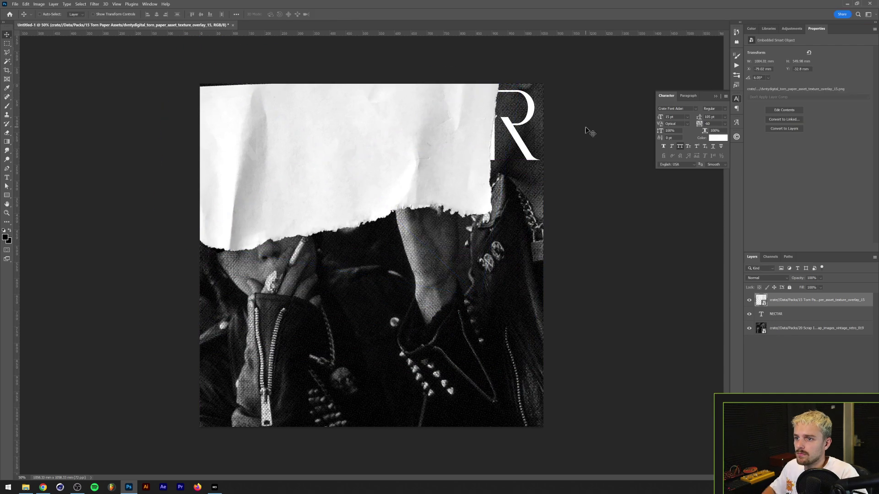
left_click_drag(790, 314, 789, 297)
left_click_drag(789, 298, 788, 294)
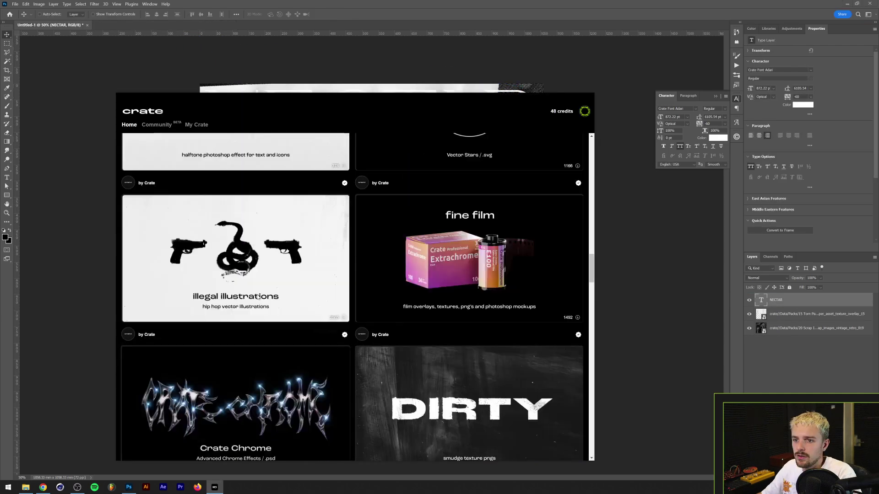
- Place the dirtymetal texture from Crate's Industrial Textures community pack in the artwork and enlarge it to cover the canvas
scroll(259, 297, "up", 15)
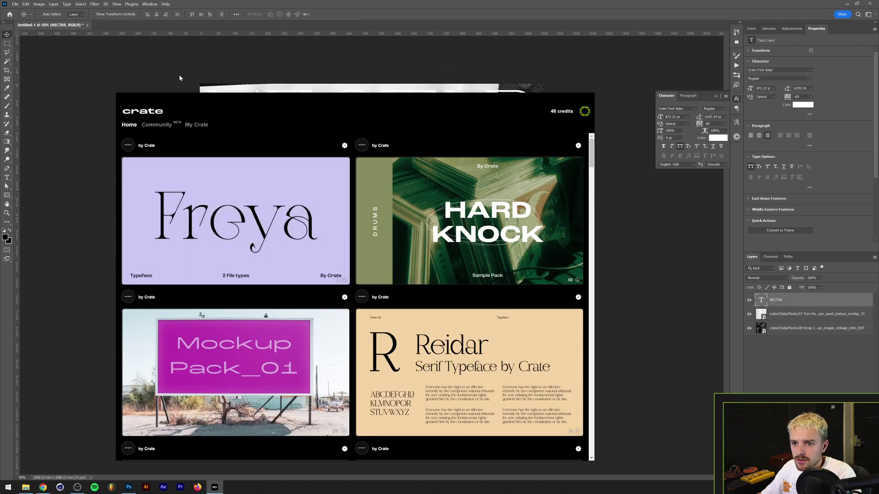
left_click(156, 125)
left_click(246, 249)
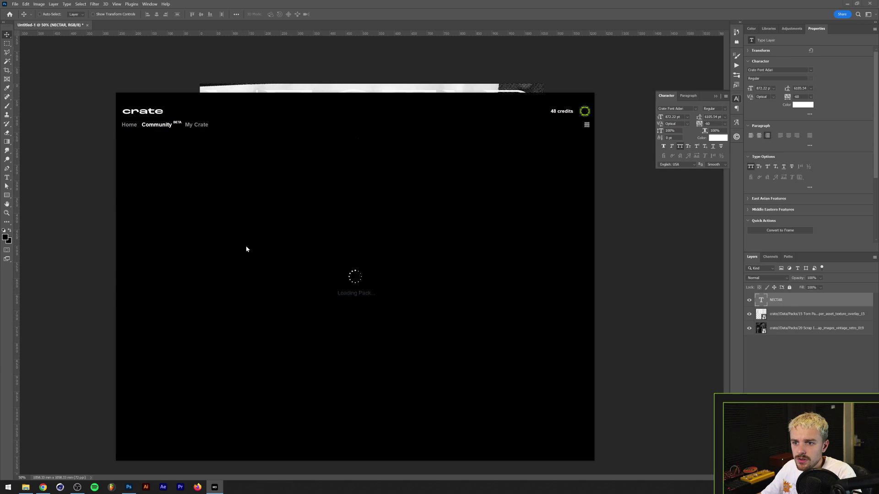
scroll(508, 320, "down", 1)
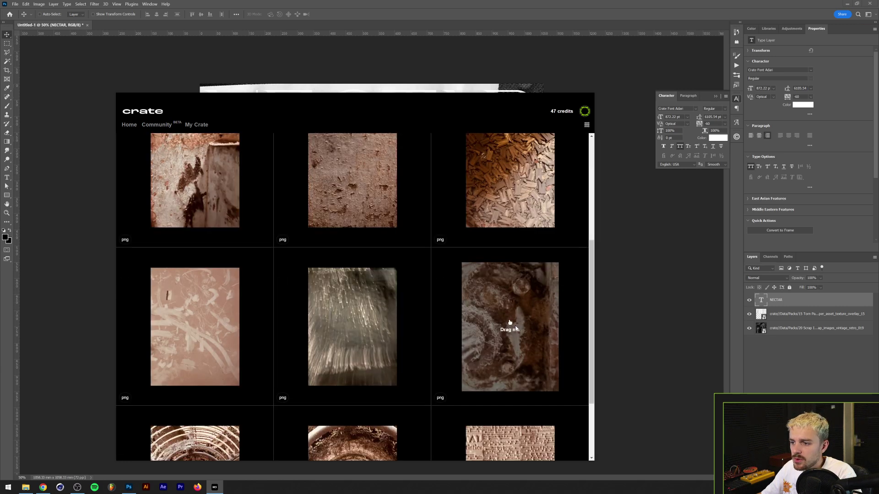
left_click_drag(510, 323, 643, 213)
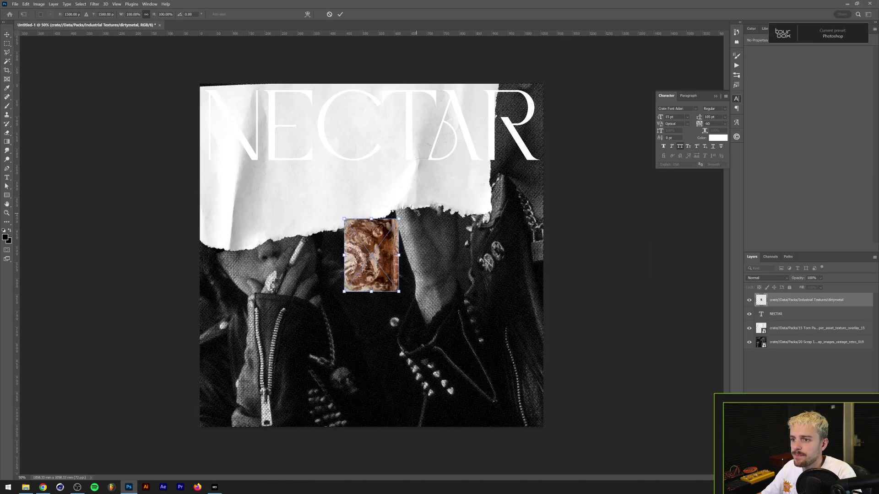
left_click_drag(402, 257, 551, 245)
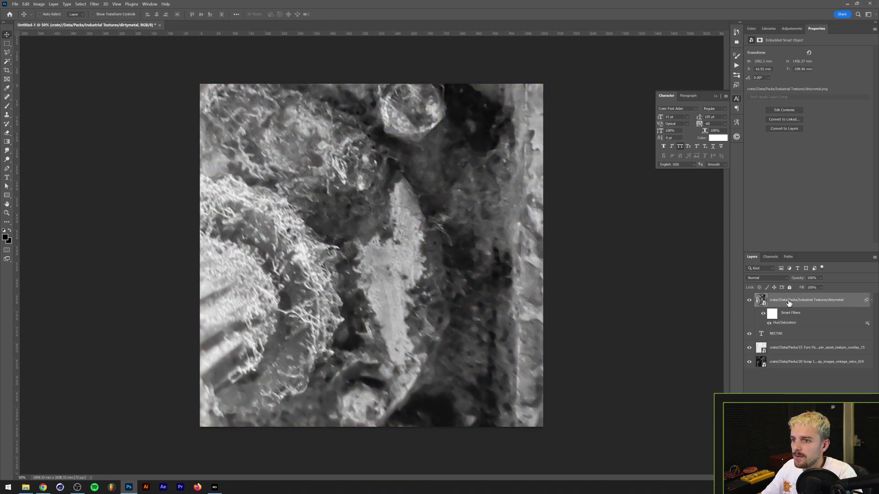
- Duplicate the dirtymetal texture layer into a new document named Displacement Map
right_click(788, 303)
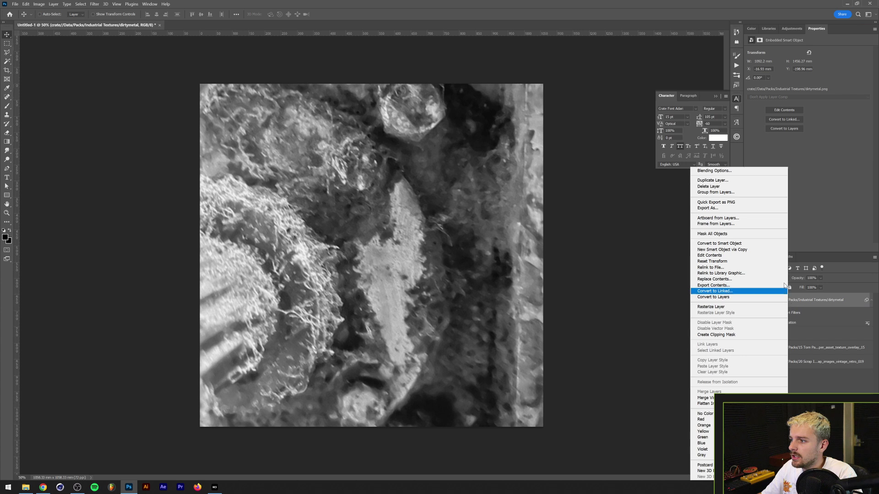
left_click(751, 181)
left_click(460, 134)
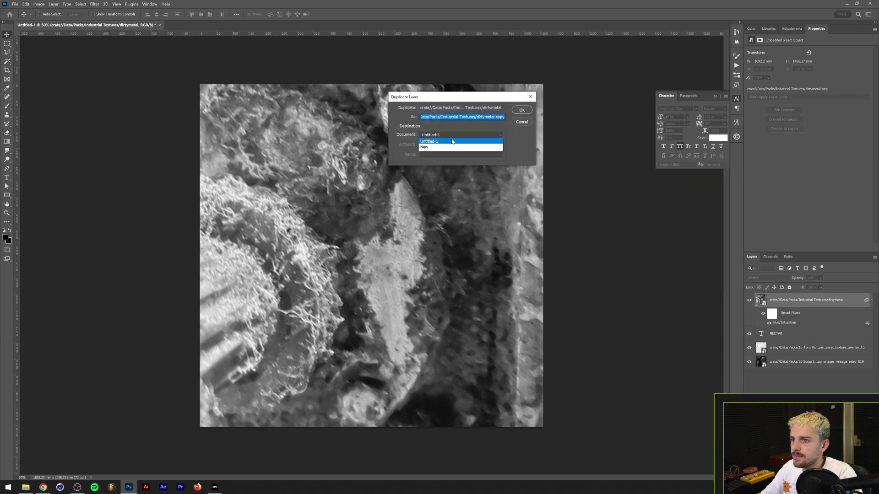
left_click(460, 147)
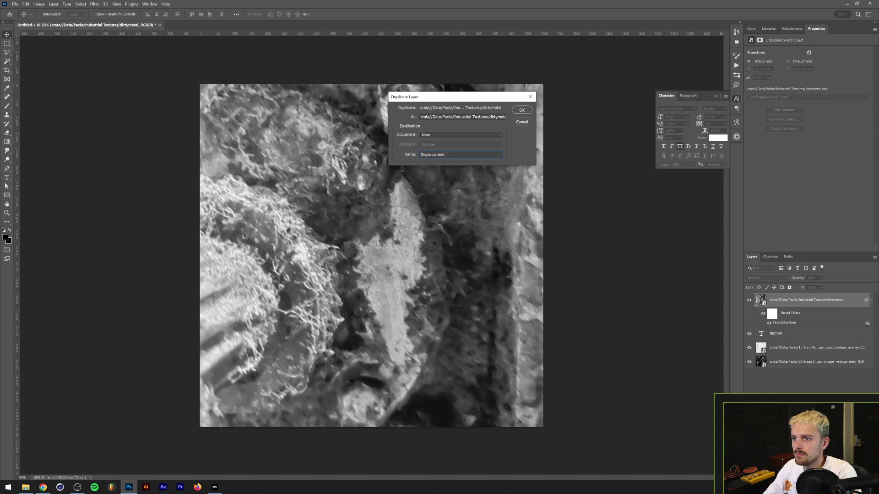
left_click(522, 112)
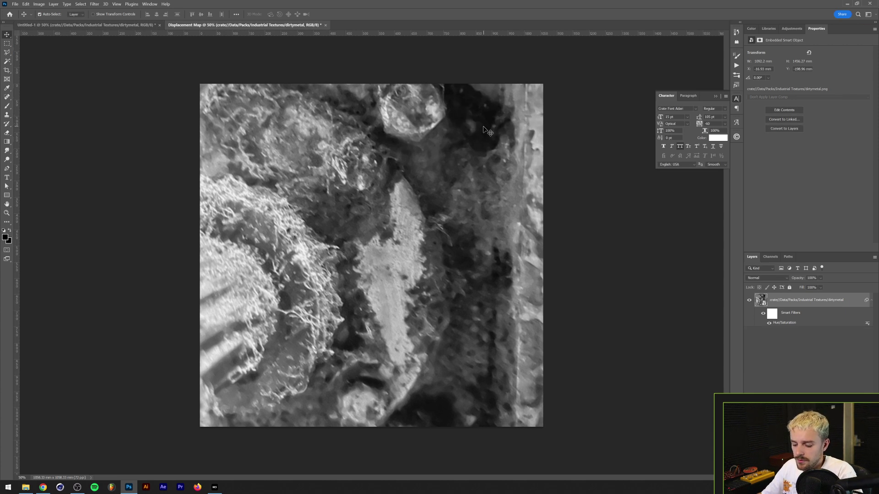
- Save the Displacement Map document on the computer as a PSD and return to the cover artwork
key("ctrl+s")
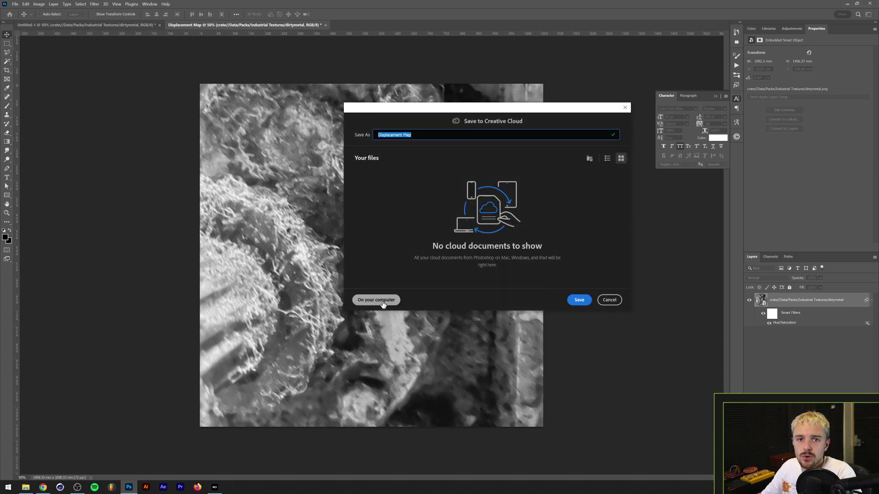
left_click(383, 305)
left_click(174, 256)
left_click(130, 262)
left_click(404, 297)
key("Return")
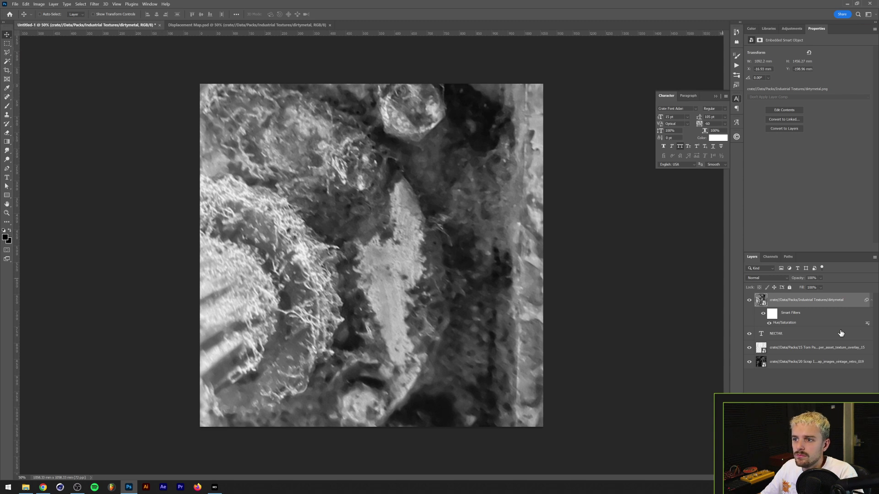
- Delete the dirtymetal layer from the cover artwork and convert the NECTAR text layer to a smart object
key("Delete")
right_click(786, 300)
left_click(815, 249)
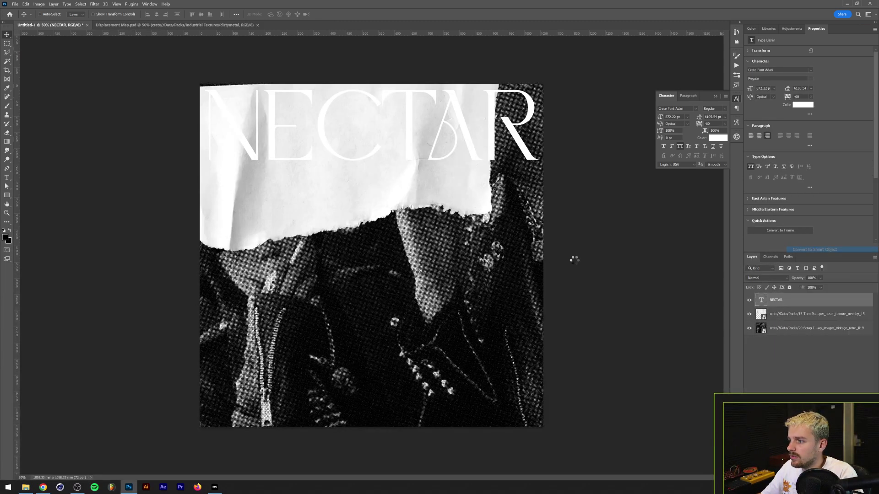
- Apply the Displace filter to the NECTAR layer with Stretch To Fit and Repeat Edge Pixels, using the saved Displacement Map file
left_click(95, 4)
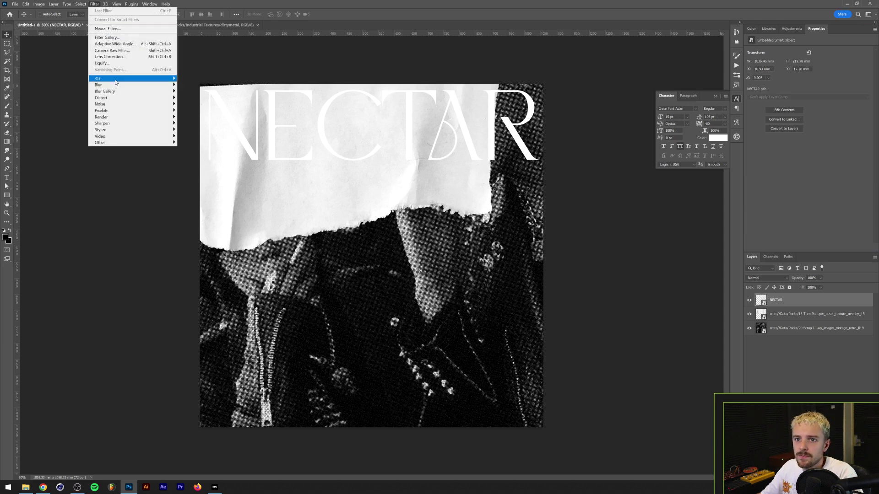
mouse_move(133, 98)
left_click(197, 98)
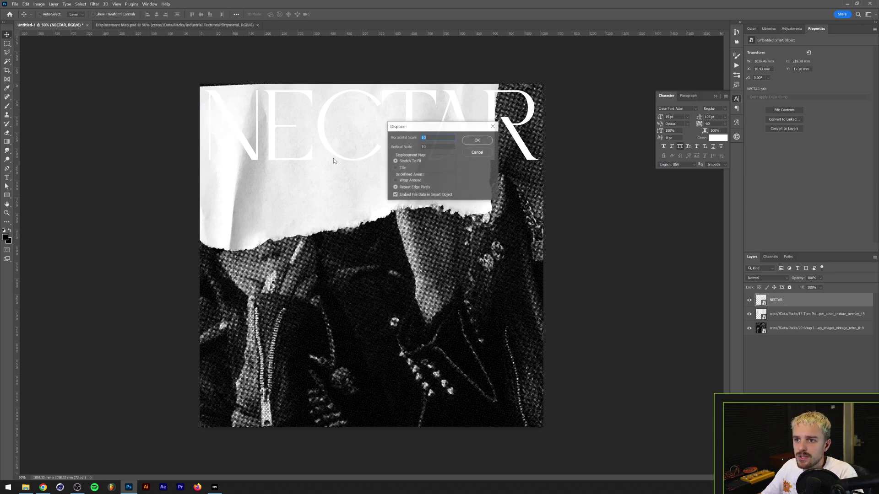
left_click(472, 141)
left_click(145, 54)
double_click(145, 50)
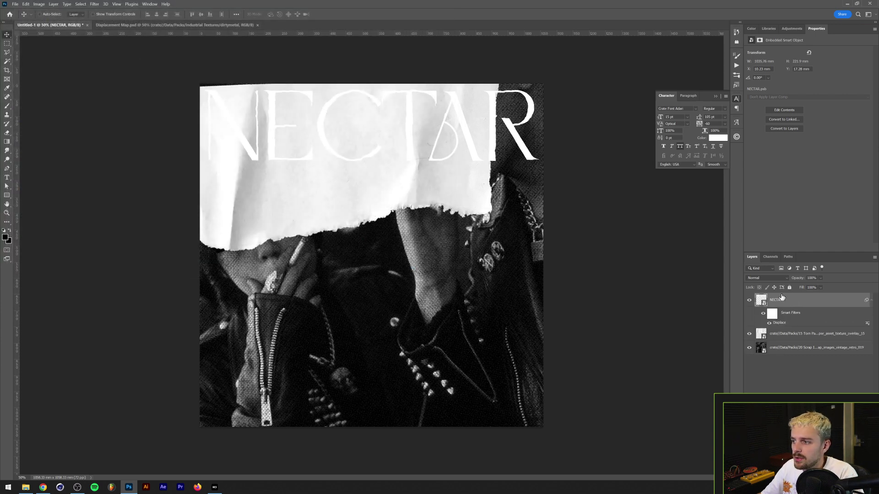
- Recolor the text inside the NECTAR smart object to black (000000), then save and close its contents
double_click(760, 302)
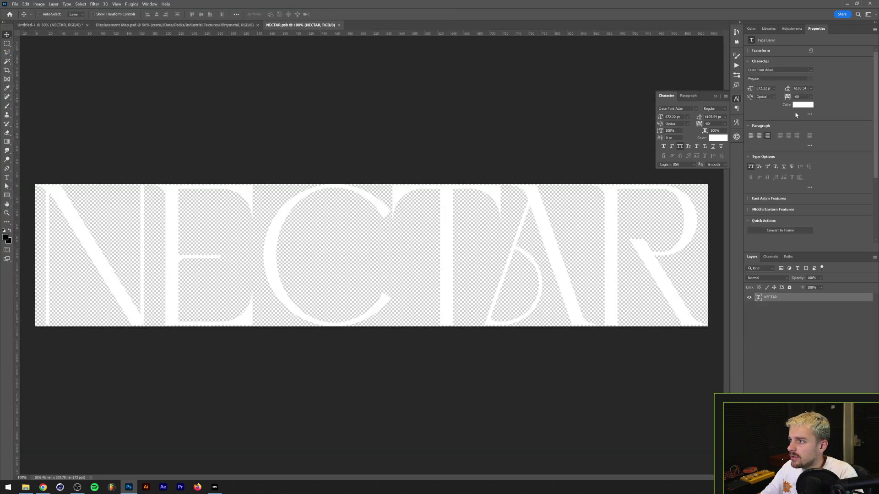
left_click(799, 109)
left_click_drag(481, 366, 353, 459)
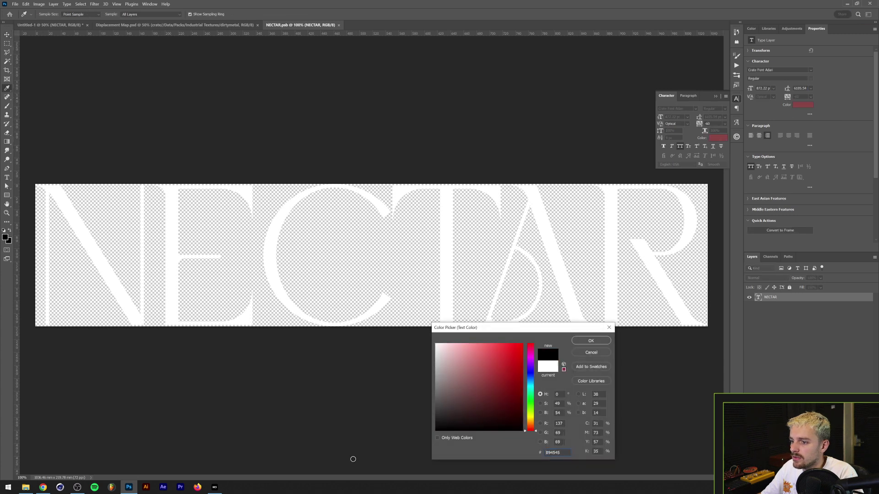
left_click(581, 342)
key("ctrl+s")
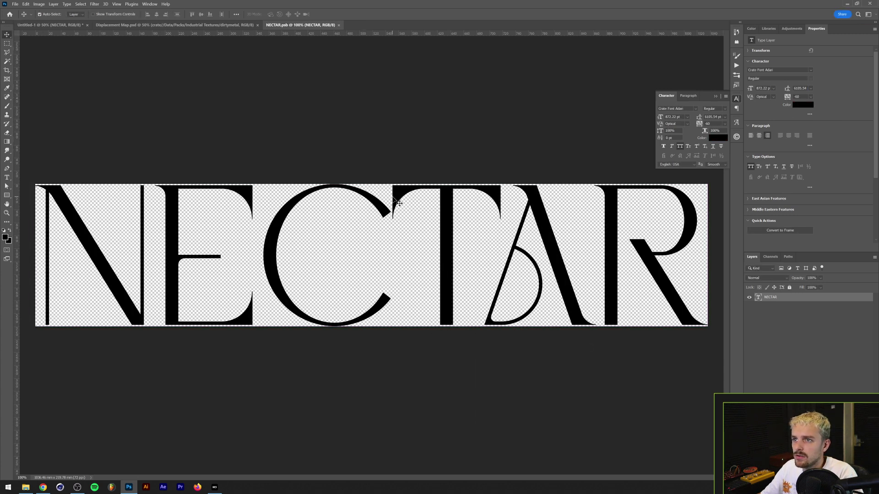
key("ctrl+w")
- Shrink the NECTAR title, tilt it about 4.6° clockwise and shift the torn paper upward so the title sits within it
key("ctrl+t")
left_click_drag(539, 126, 489, 125)
key("Return")
left_click_drag(334, 229, 339, 176)
key("ctrl+t")
key("Return")
key("ctrl+t")
left_click_drag(499, 143, 496, 156)
key("Return")
double_click(810, 302)
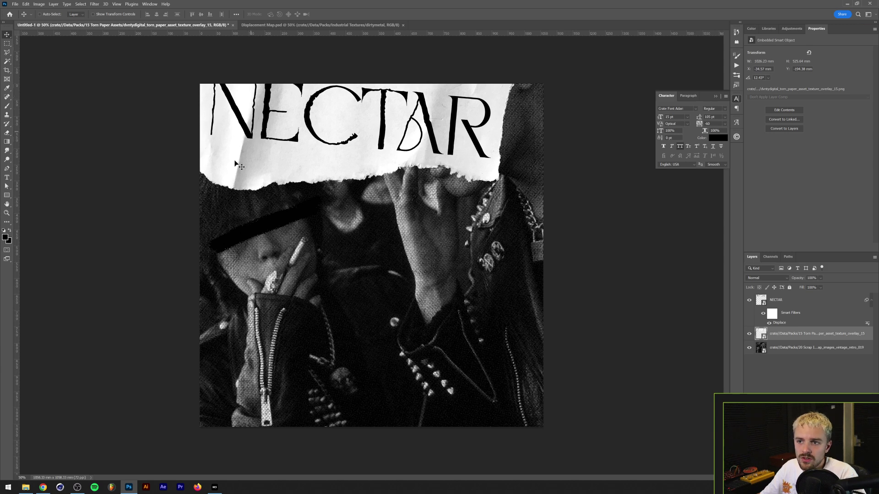
- Stamp the visible artwork without the title into a new layer beneath NECTAR and duplicate it into a new document, Displacement Map 2
left_click(749, 300)
key("ctrl+alt+shift+e")
right_click(779, 332)
key("ctrl+z")
key("ctrl+alt+shift+e")
right_click(785, 335)
left_click(806, 72)
left_click(451, 135)
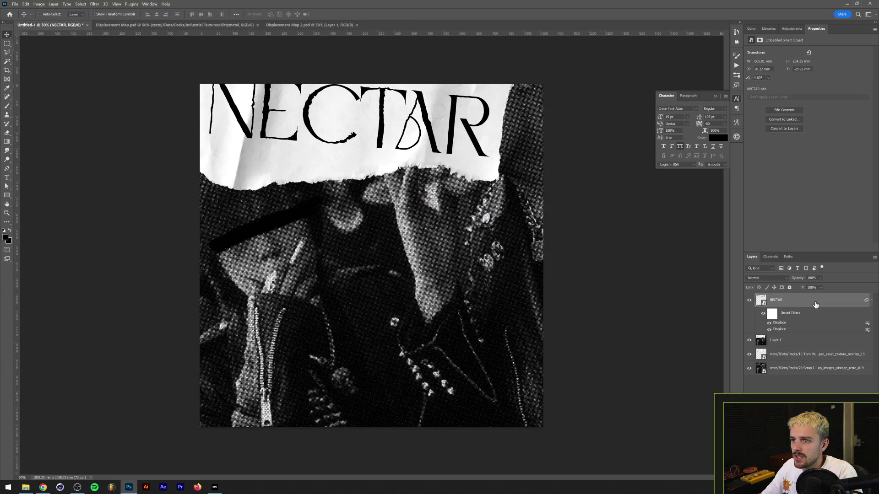
- Blend the NECTAR title into the paper's highlights by splitting the Underlying Layer white Blend If point to about 219 / 255
double_click(815, 305)
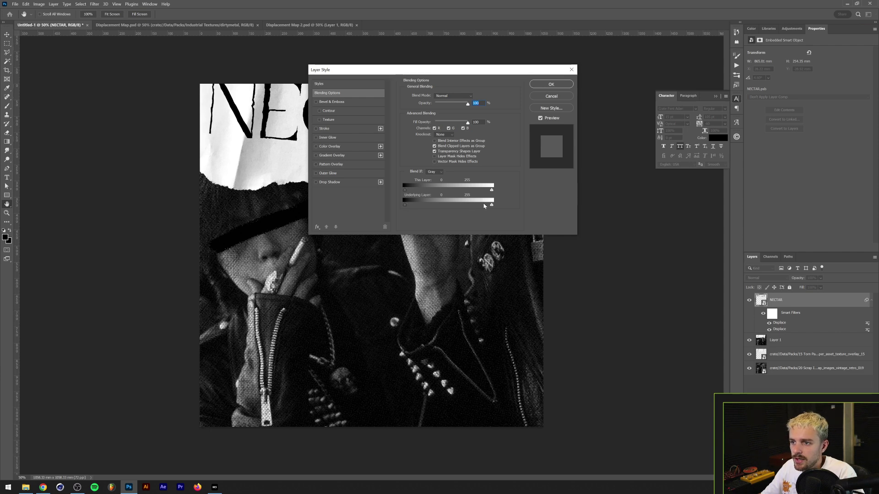
left_click_drag(491, 207, 478, 207)
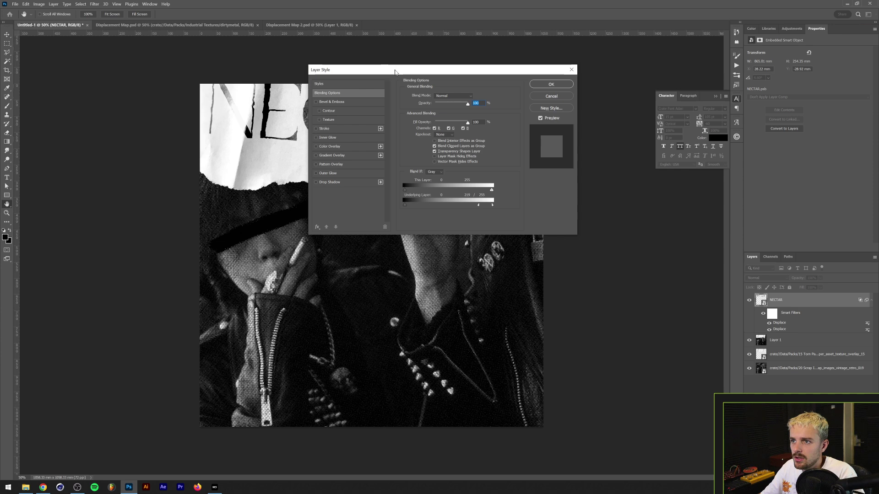
left_click_drag(395, 71, 465, 198)
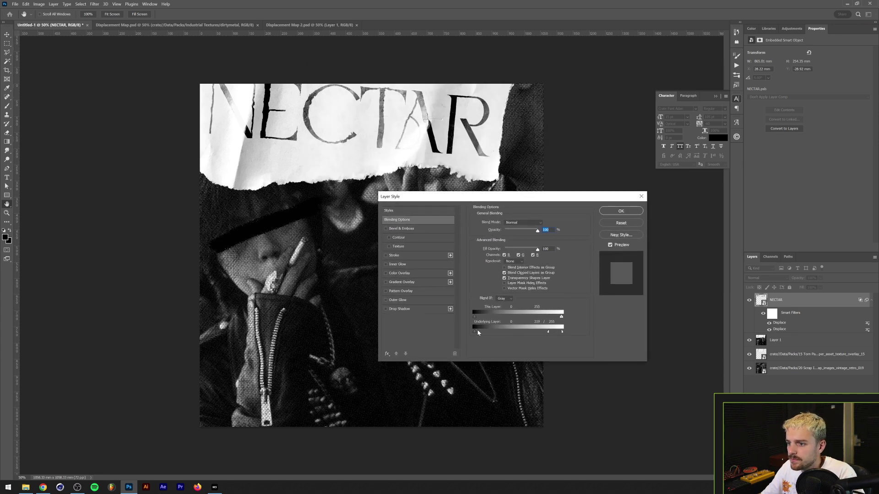
key("Return")
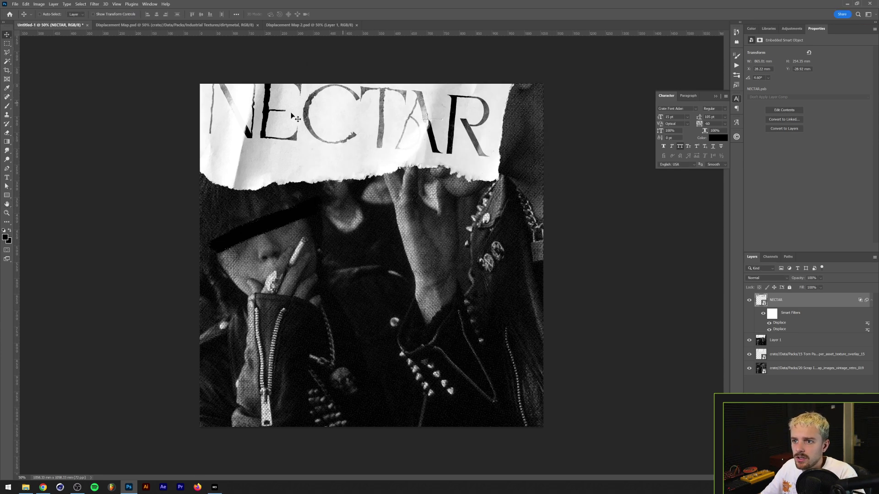
- Switch to Crate and place the crate_grainy_grain_volume_01_28 and 01_30 textures from the Dirty pack in the artwork
left_click(214, 488)
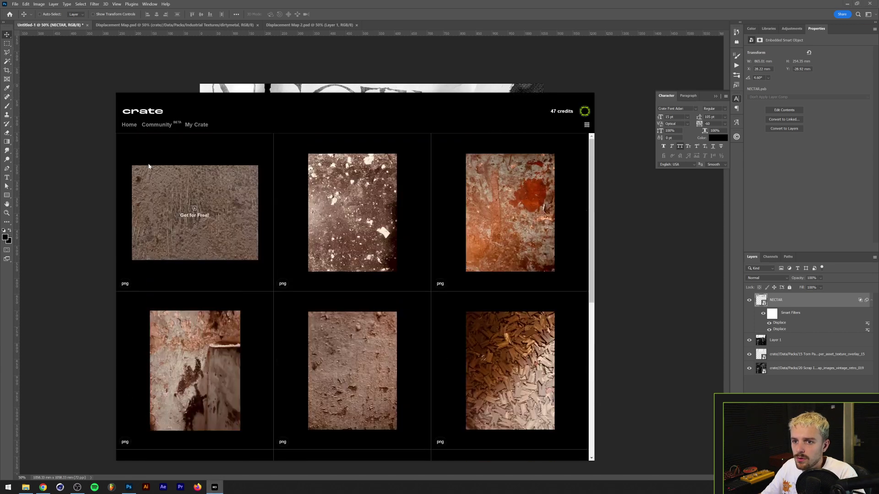
left_click(129, 124)
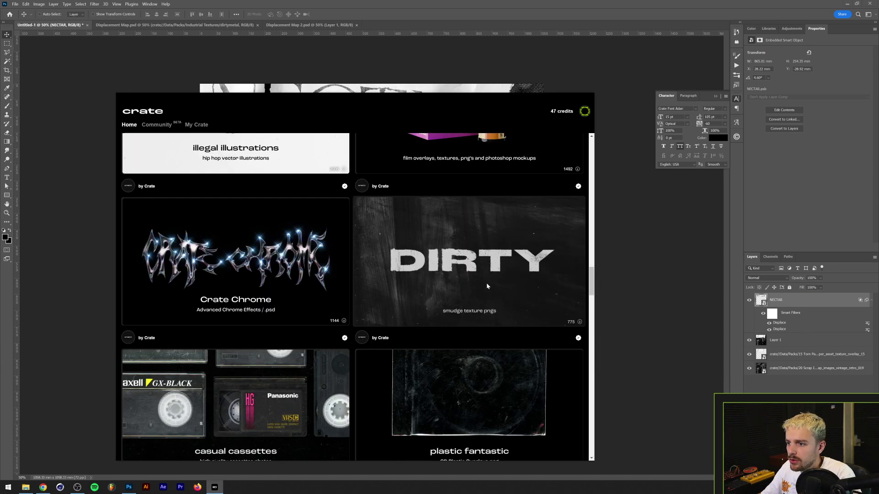
left_click(487, 286)
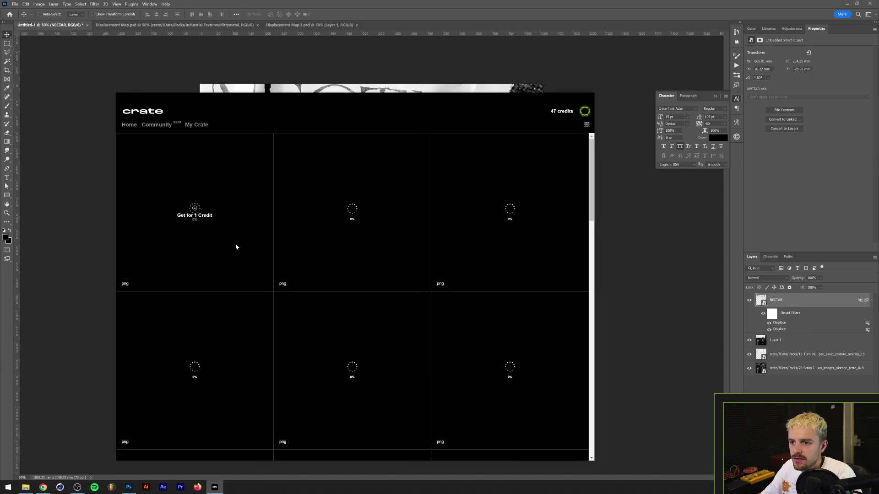
scroll(175, 246, "down", 8)
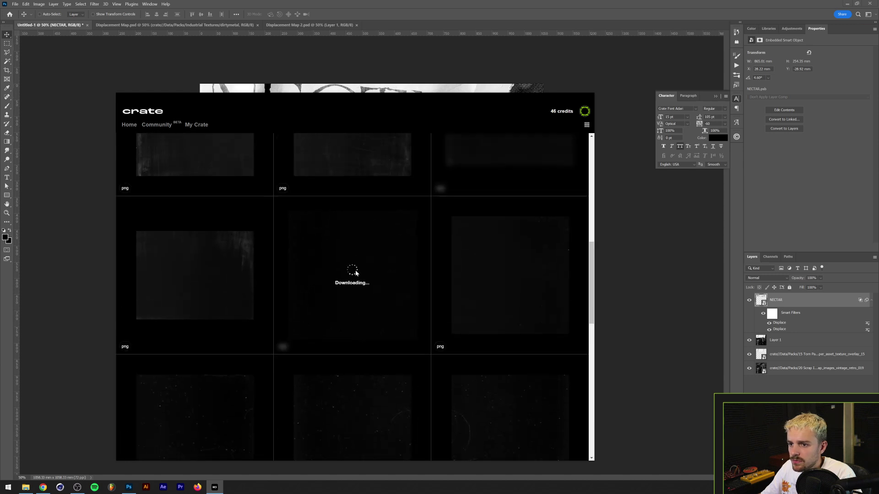
left_click_drag(487, 240, 659, 241)
left_click(219, 491)
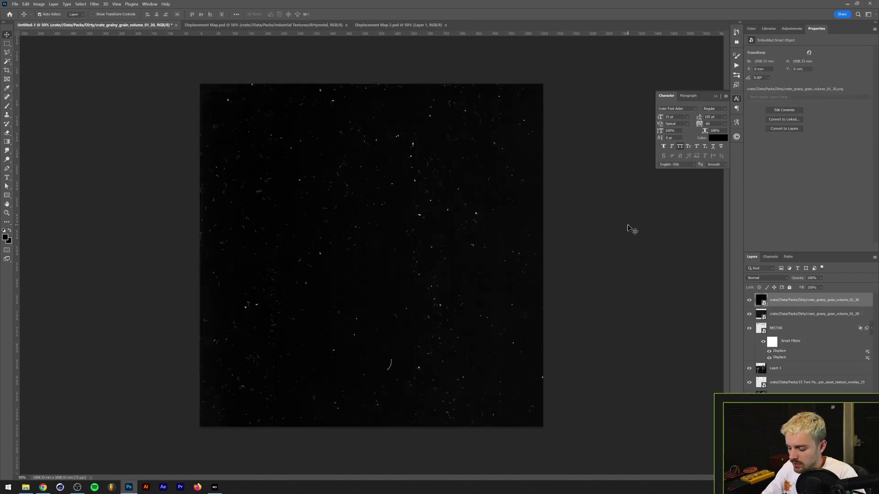
- Invert both grain textures and define a brush preset from the speckled 01_30 texture
key("ctrl+i")
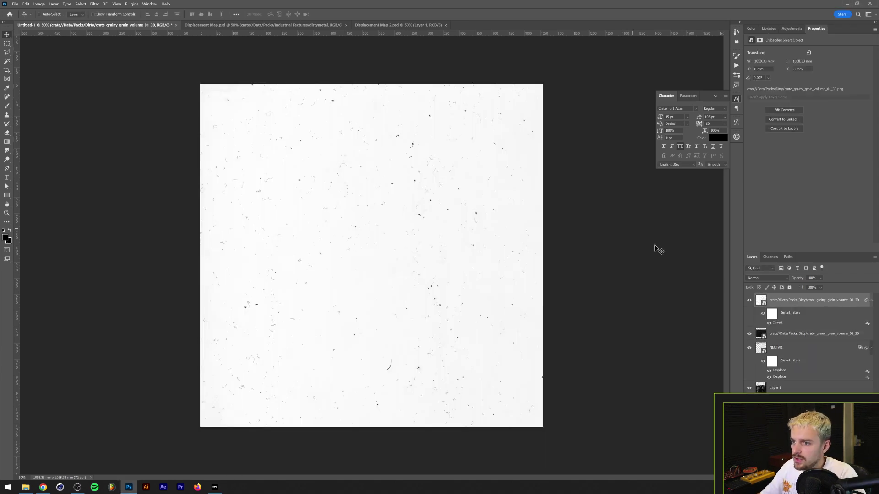
left_click_drag(795, 332, 794, 332)
left_click(25, 4)
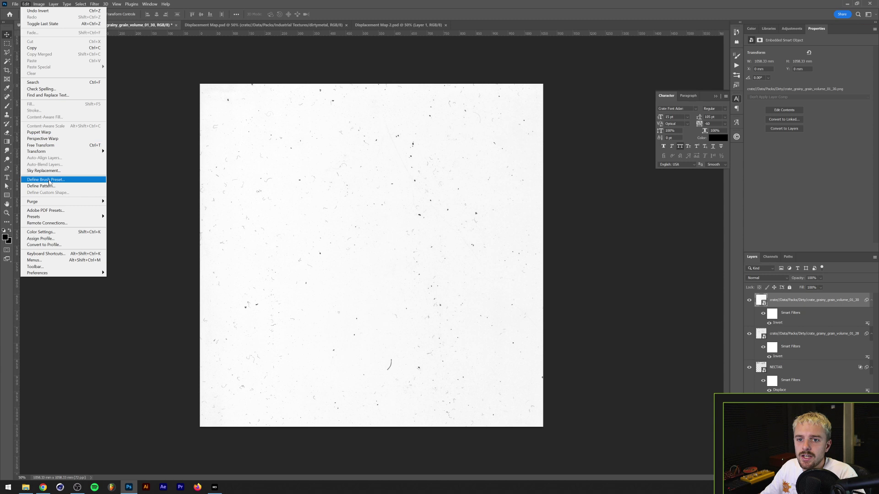
left_click(51, 182)
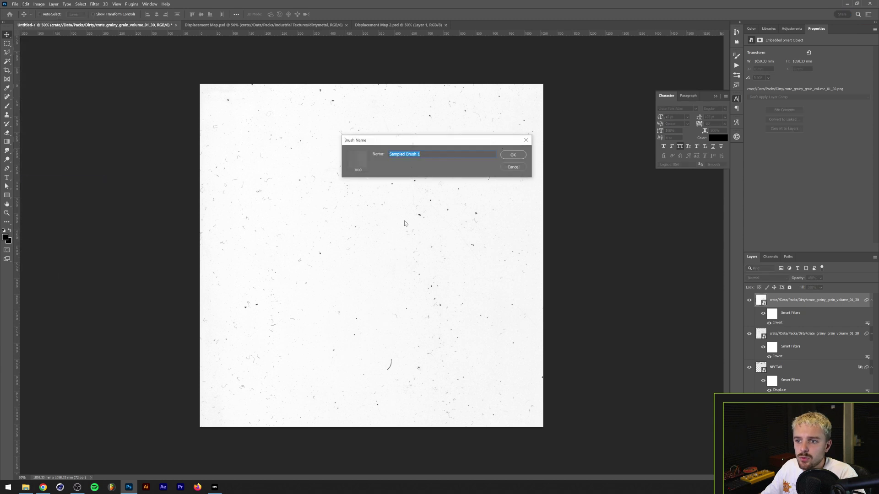
left_click(509, 156)
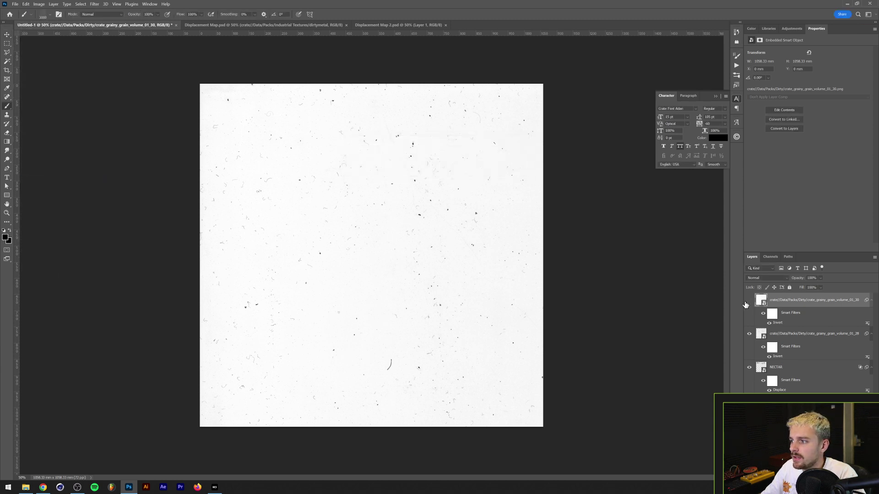
- Hide the 01_30 texture, define a second brush preset from the scratched 01_28 texture, and delete both texture layers
left_click(749, 300)
left_click(779, 334)
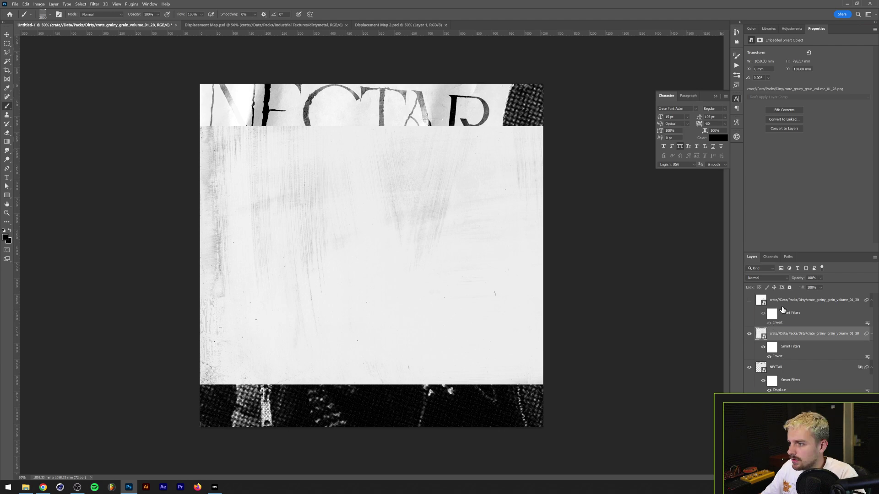
left_click(782, 304, "shift")
key("Delete")
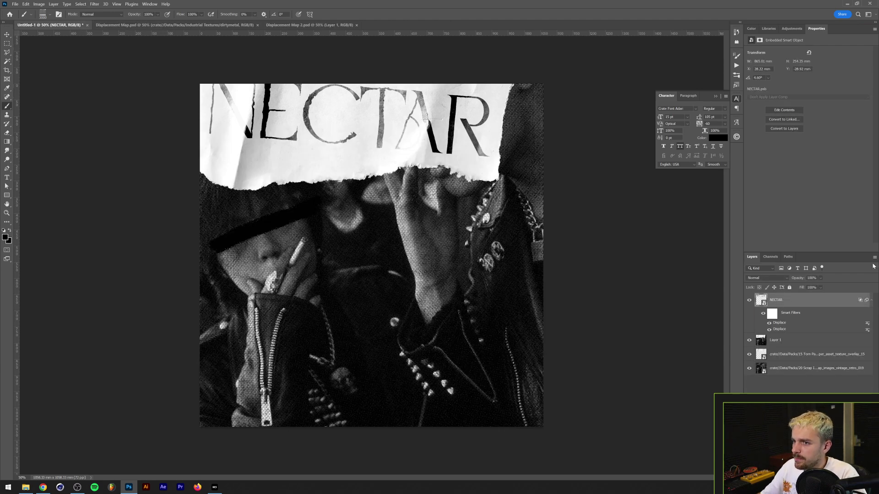
- Add a layer mask to NECTAR, stamp the scratched grain brush on it in black, and choose the Sampled Brush 1 preset
left_click(824, 477)
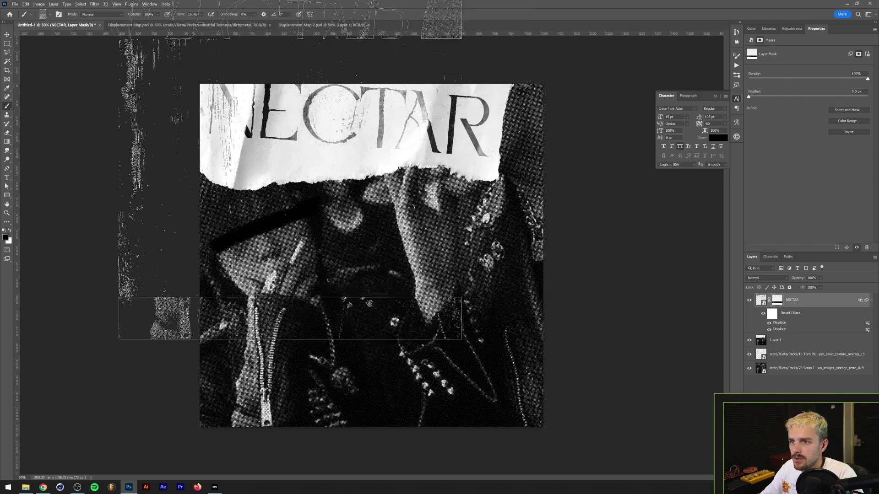
left_click(44, 14)
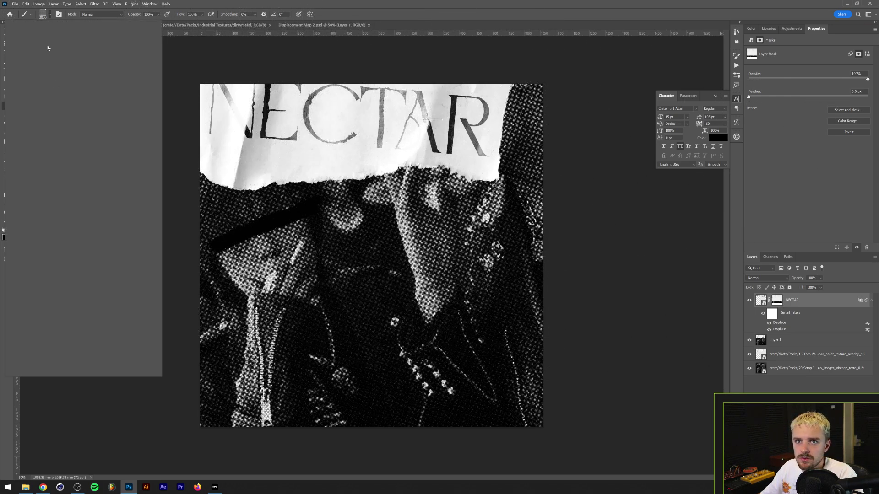
left_click(45, 336)
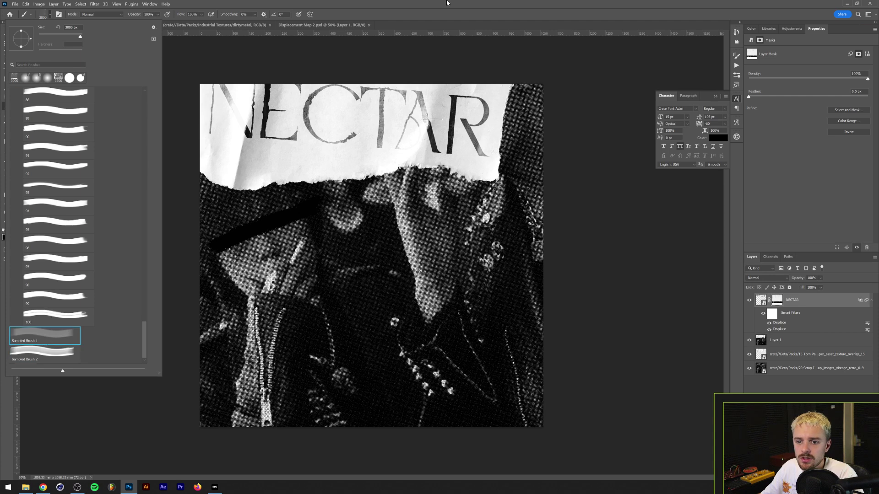
left_click(443, 3)
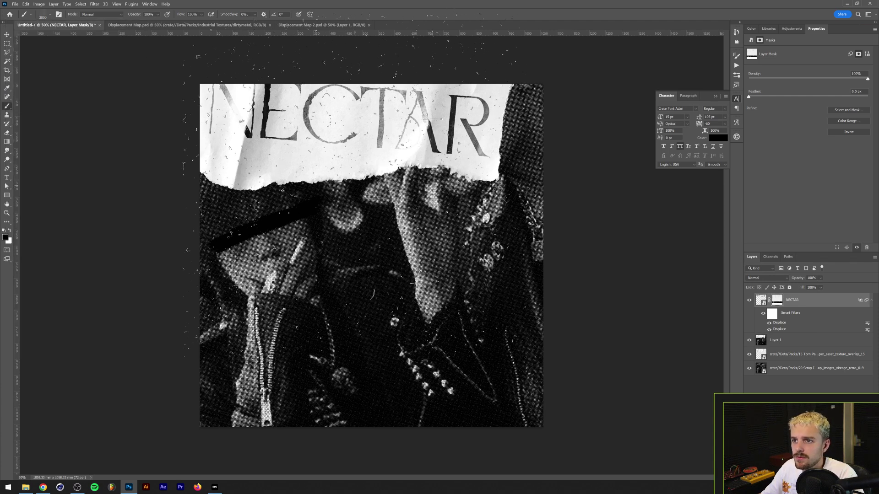
- Stamp the speckled brush at a smaller size over the title on the NECTAR layer mask and display the mask alone
key("bracketleft")
key("bracketleft")
key("bracketleft")
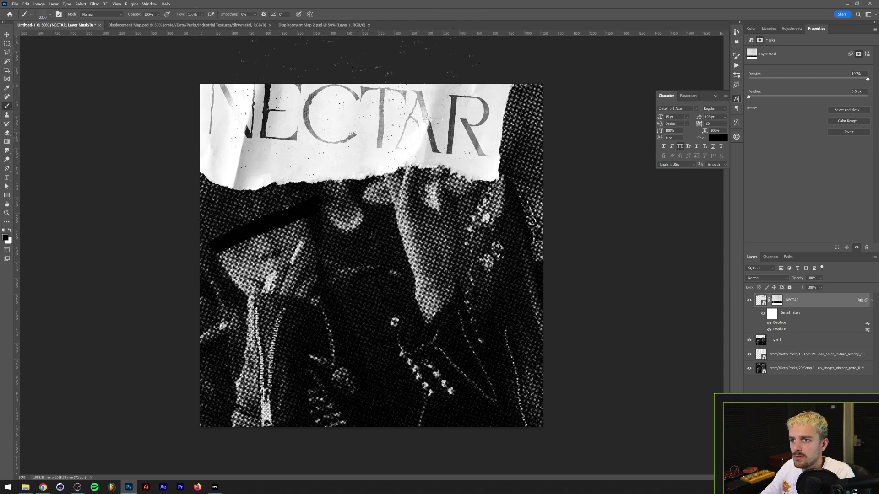
left_click(777, 301, "alt")
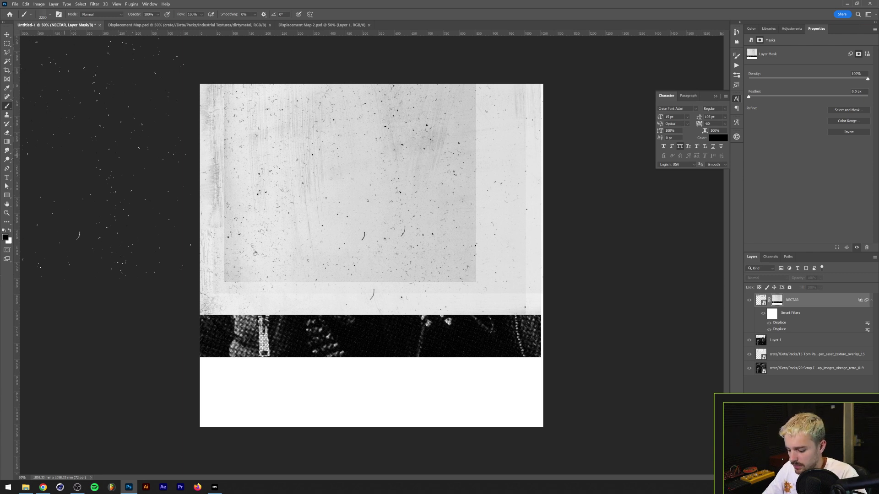
- Select the leftover photo strip across the lower part of the NECTAR mask, clear it to white and deselect
key("m")
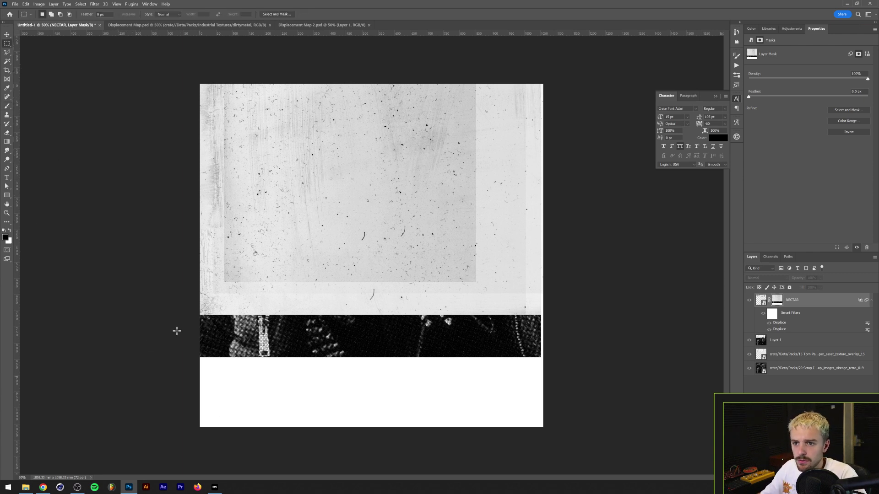
left_click_drag(165, 367, 612, 308)
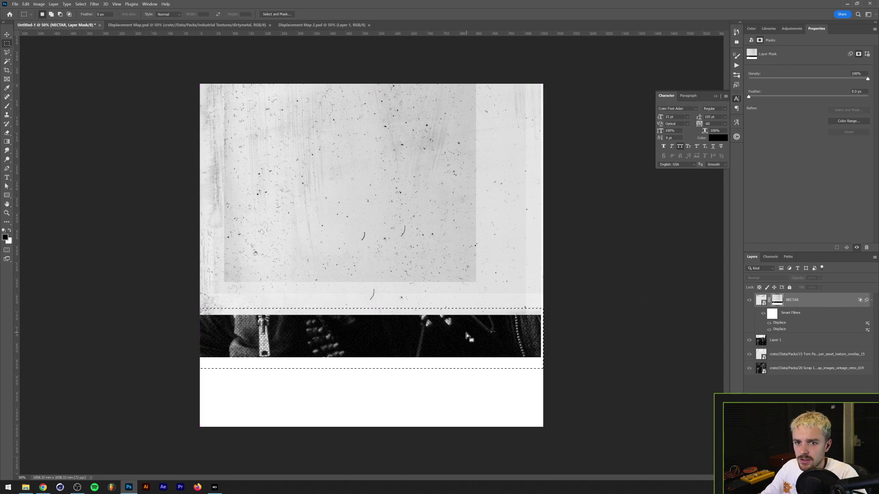
key("Delete")
key("ctrl+d")
- Increase the NECTAR mask's contrast with Levels, using input black 121 and white 229, and return to the normal artwork view
key("ctrl+l")
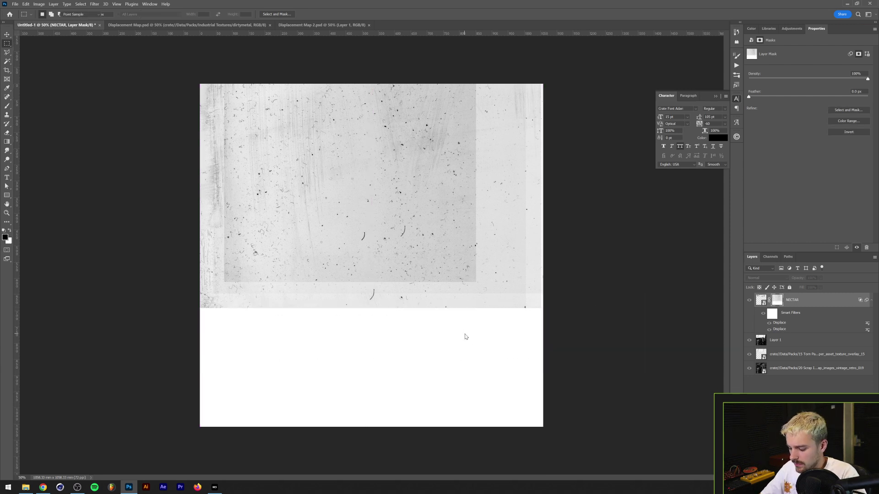
left_click_drag(480, 313, 474, 311)
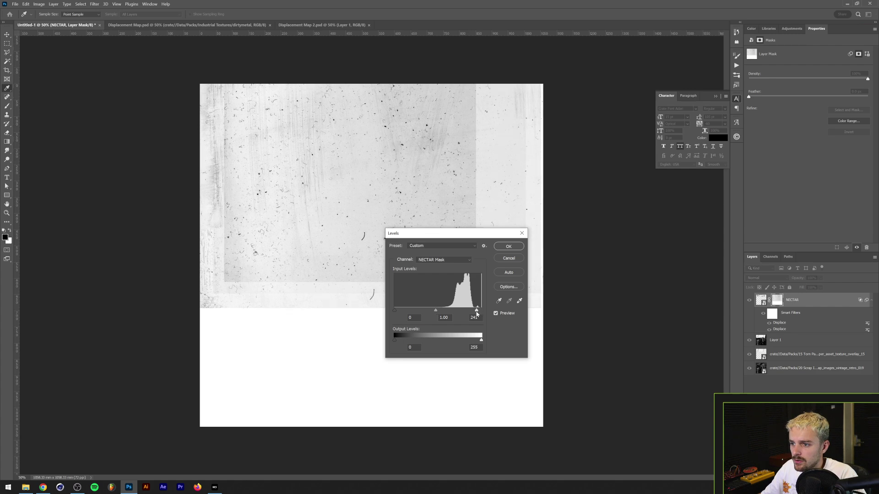
left_click_drag(395, 310, 456, 312)
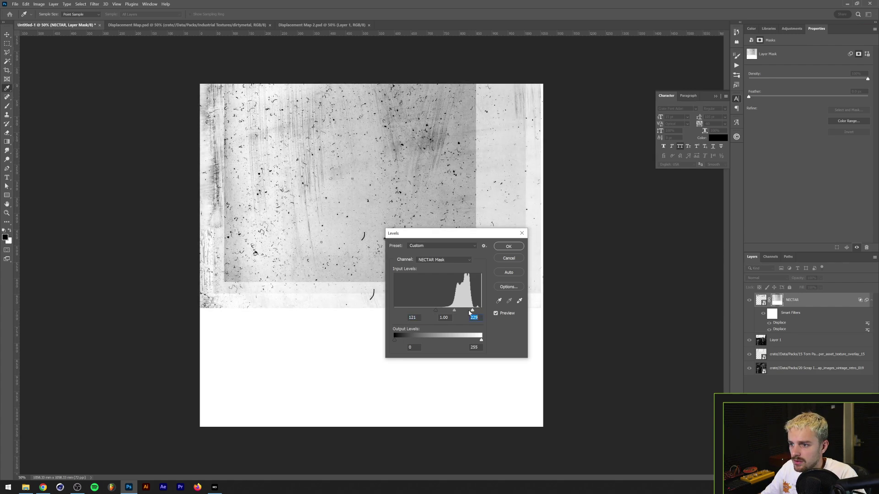
left_click(509, 247)
left_click(777, 299, "alt")
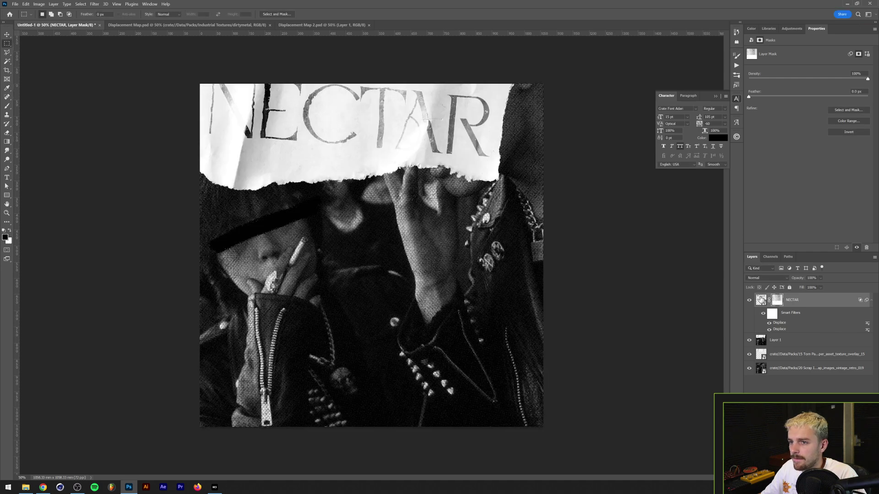
- Refine the title's distressing with a second Levels adjustment on the NECTAR mask, raising input black to 71 and lowering input white
key("ctrl+l")
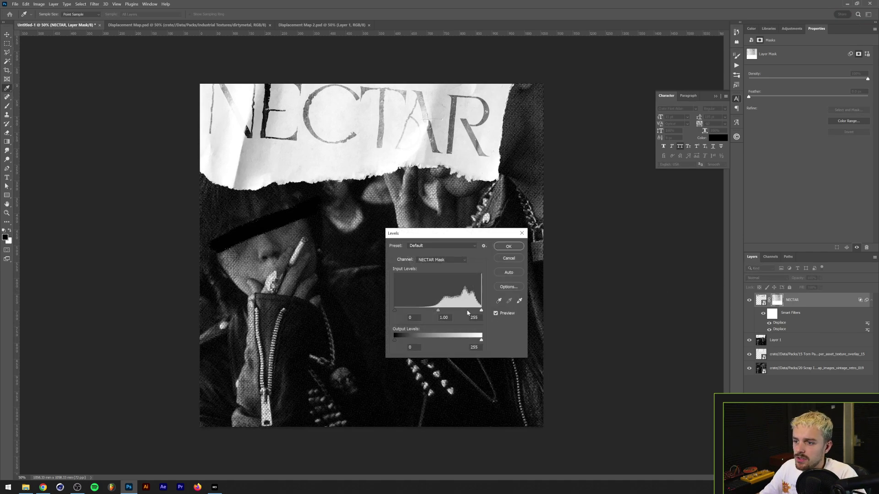
left_click_drag(395, 307, 419, 309)
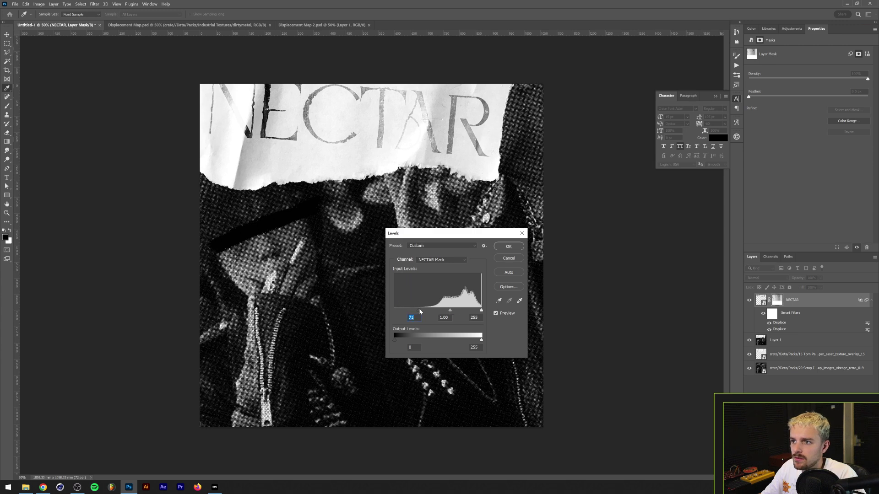
left_click_drag(481, 310, 451, 310)
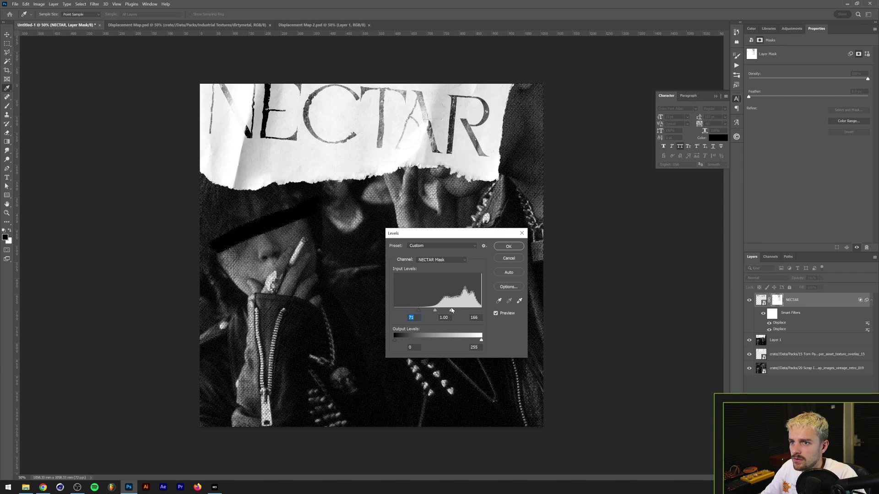
left_click(512, 251)
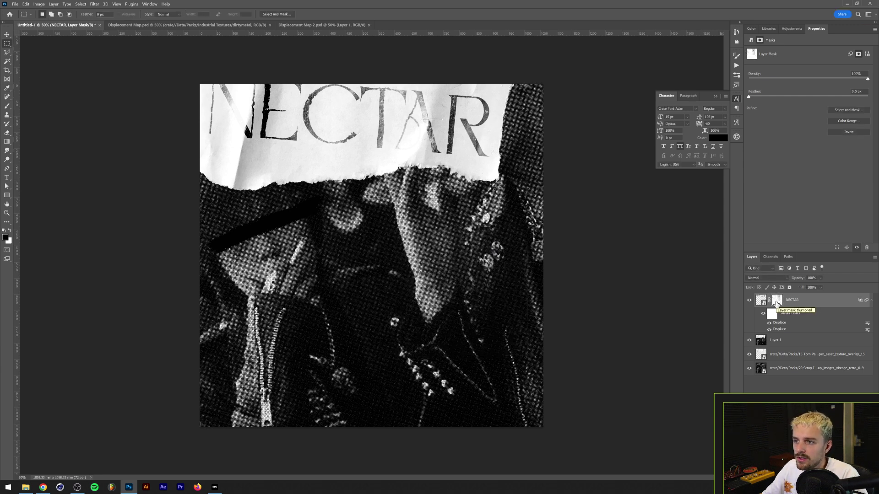
left_click(777, 301, "shift")
left_click(777, 301, "shift")
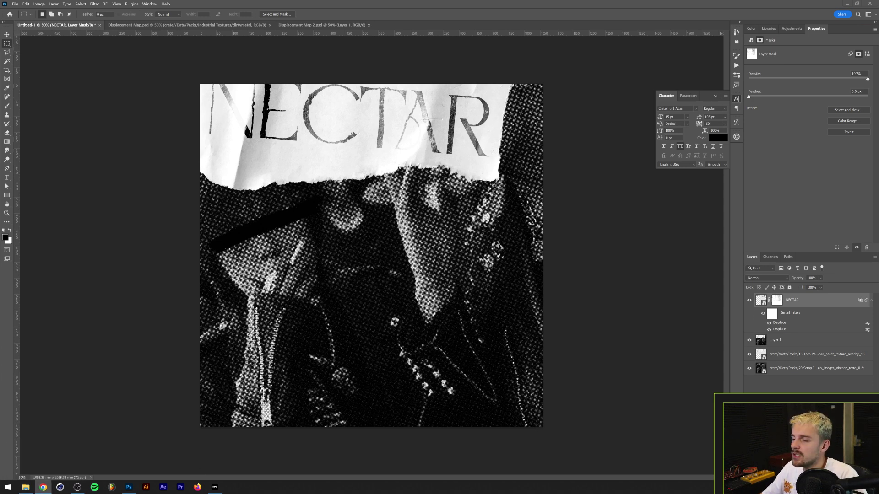
- Delete the old Layer 1 and paste the red portrait photo as a new layer above the torn paper
left_click(792, 351)
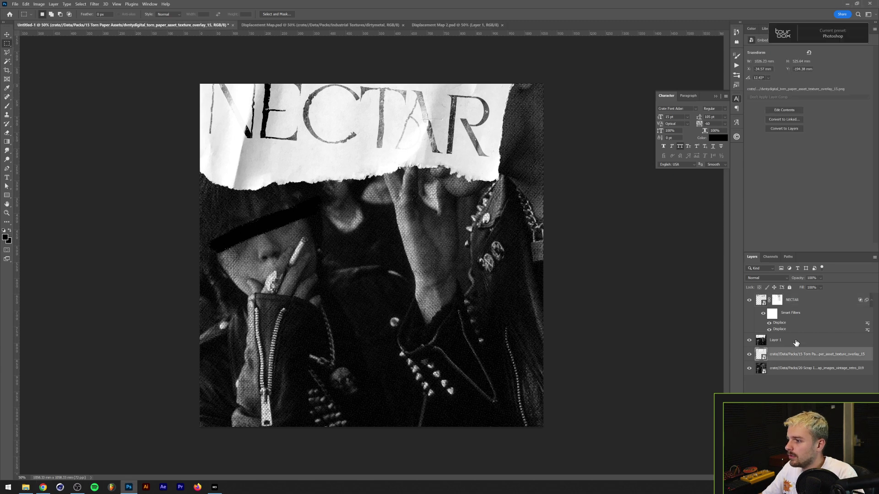
left_click(796, 343)
key("Delete")
key("ctrl+z")
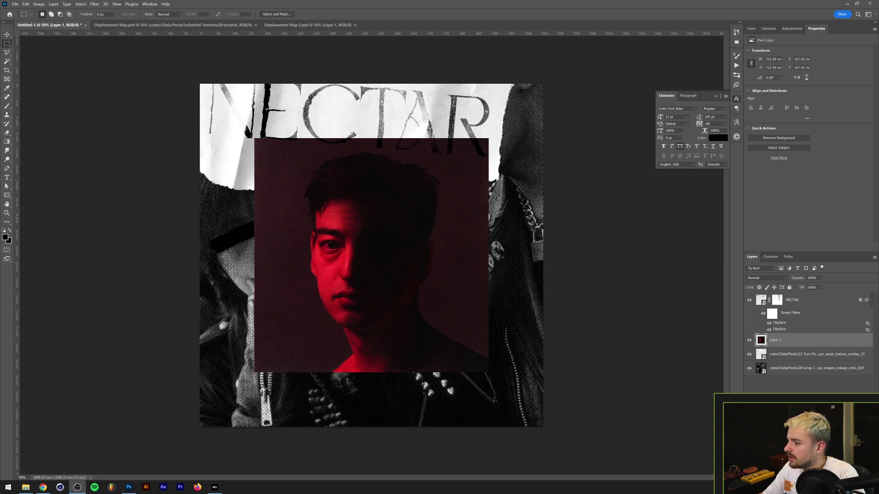
- Switch to Crate and open the Various Vinyls texture pack from the home feed
left_click(215, 487)
left_click(128, 128)
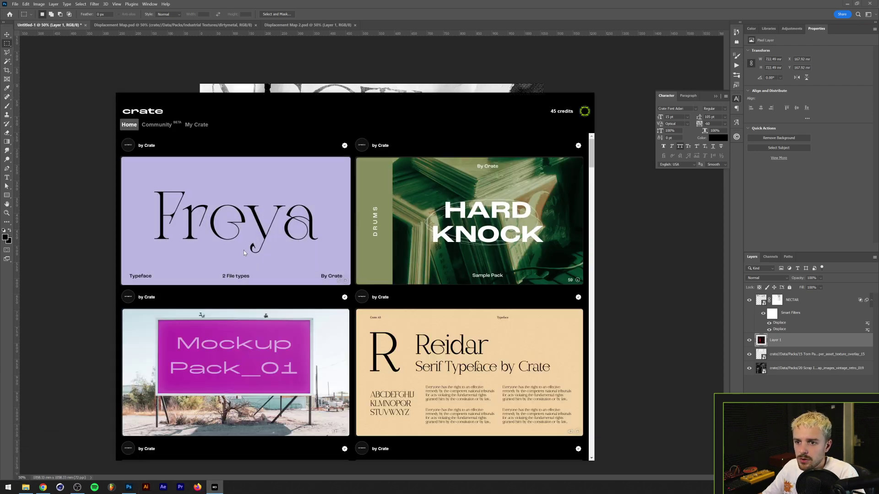
scroll(237, 244, "down", 10)
scroll(215, 249, "down", 10)
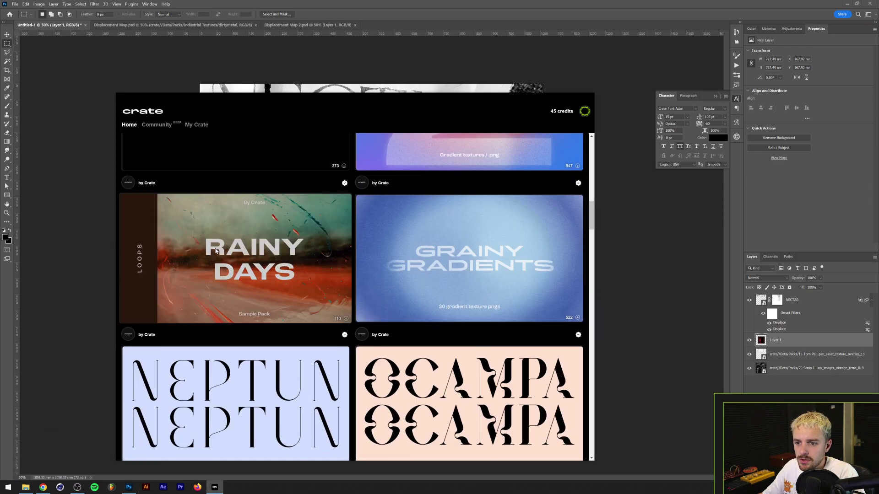
left_click(211, 287)
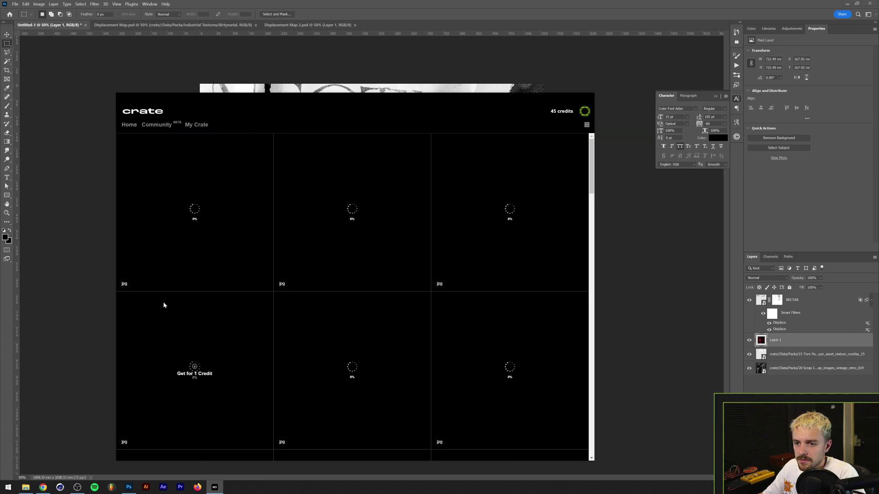
- Get the faded square-edge and circular-wear vinyl textures, and place the circular one, vinyl-record-texture02, in the Photoshop document
scroll(126, 259, "down", 1)
scroll(126, 258, "down", 3)
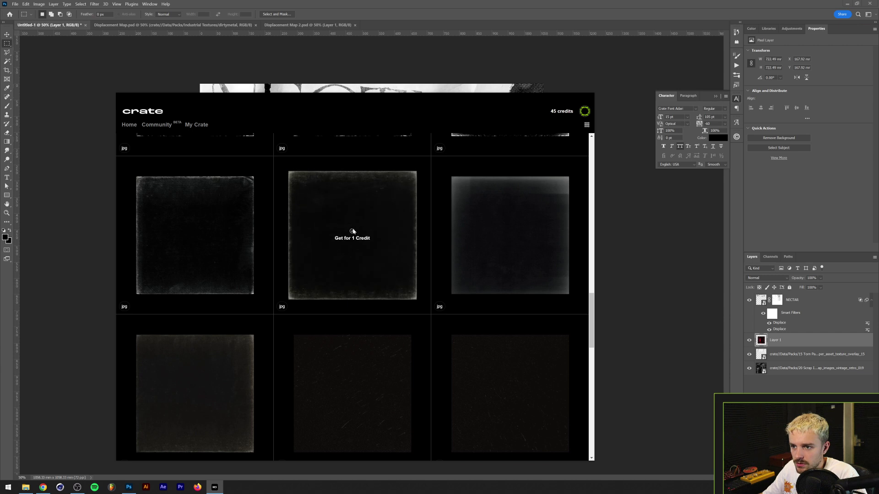
left_click(353, 232)
left_click(353, 211)
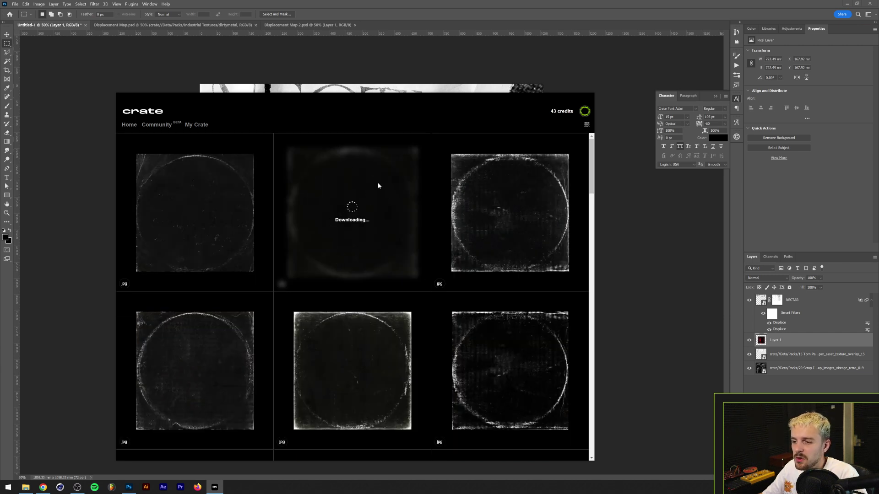
left_click_drag(337, 214, 637, 192)
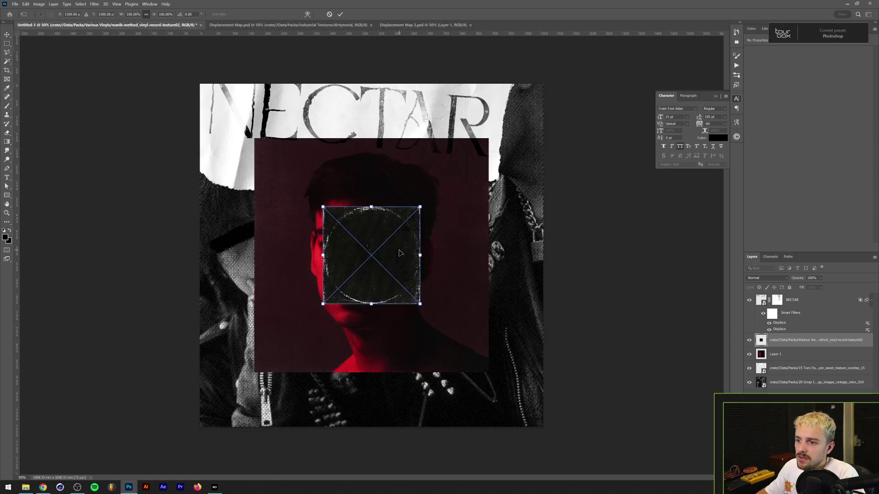
- Return to Crate, find the faded square-edge vinyl-record-texture20 and place it above the circular texture in the document
left_click(214, 487)
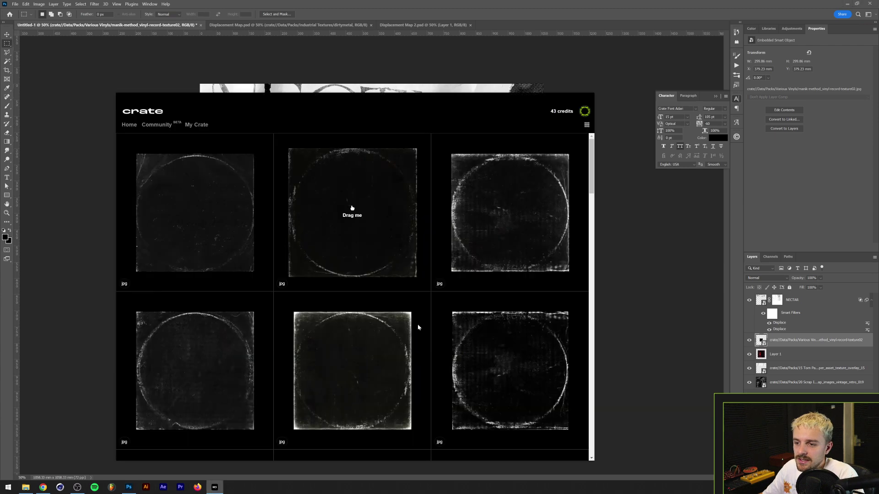
scroll(413, 313, "down", 10)
scroll(392, 317, "up", 1)
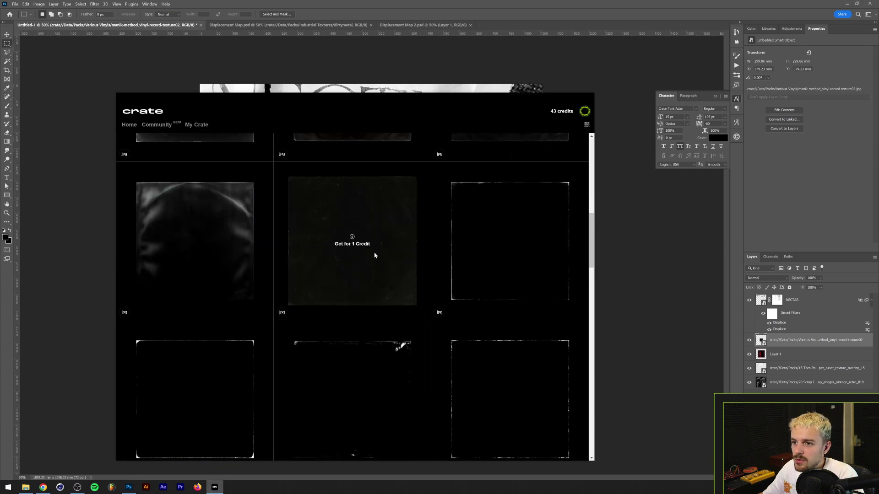
scroll(348, 357, "down", 5)
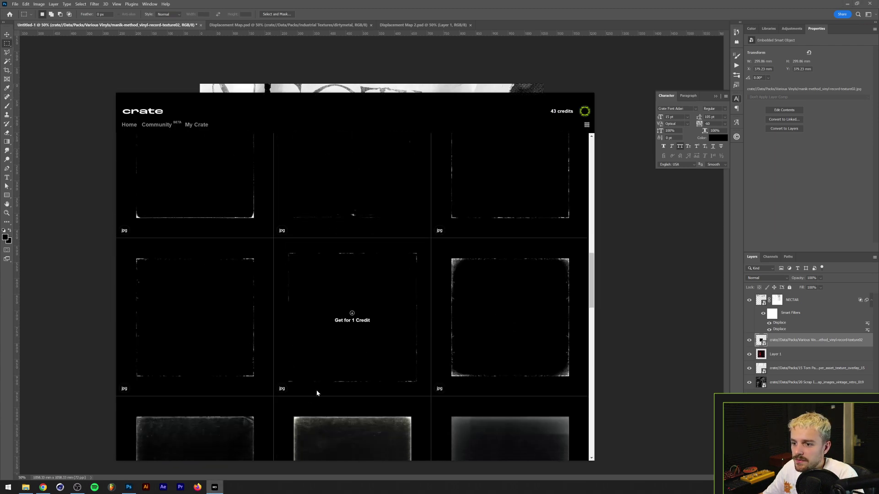
scroll(343, 292, "down", 5)
left_click_drag(343, 291, 667, 272)
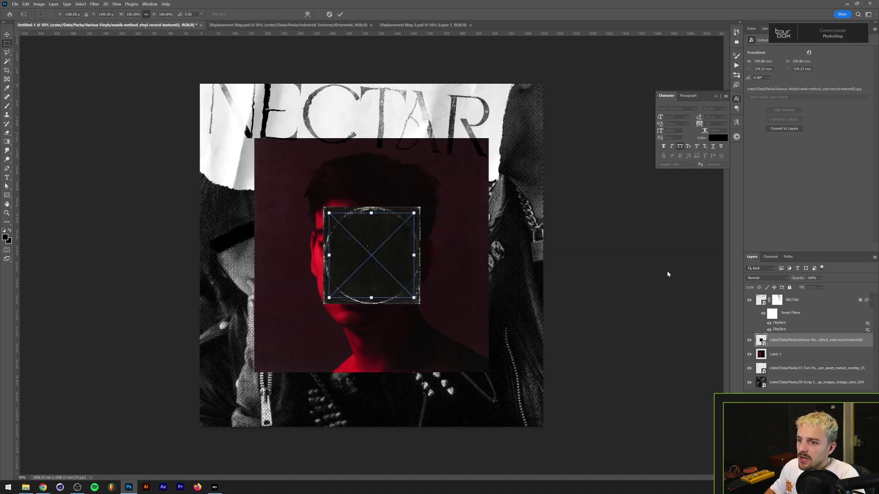
key("Return")
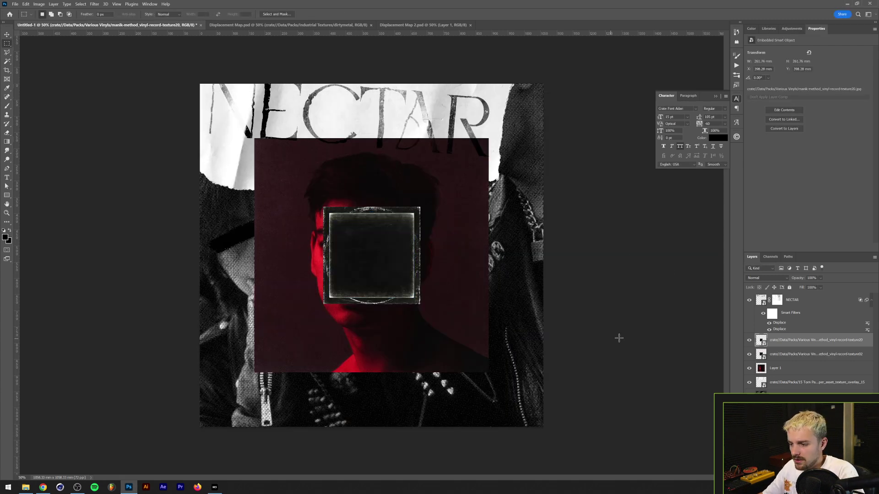
- Enlarge vinyl-record-texture20 to match the size of the circular texture beneath it
key("ctrl+t")
left_click_drag(420, 255, 420, 255)
key("Return")
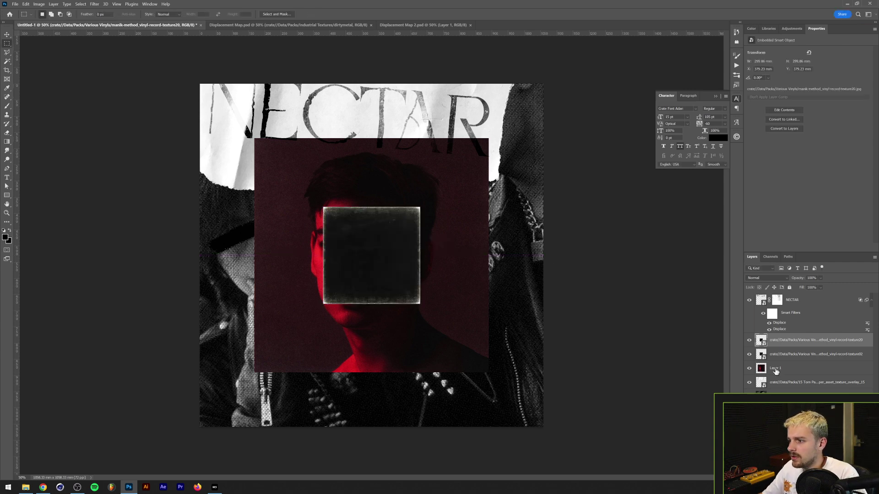
- Select both vinyl texture layers and scale them together to about 243% to cover the portrait
left_click(784, 354, "shift")
key("ctrl+t")
left_click_drag(420, 255, 493, 240)
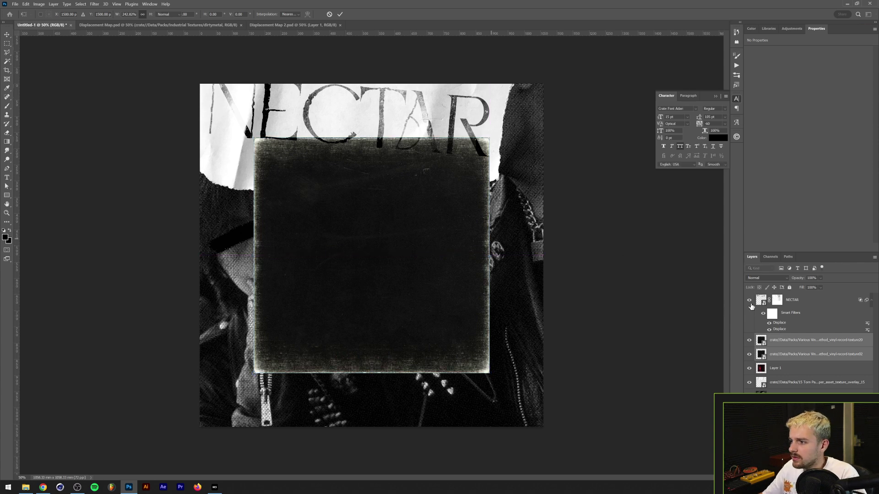
key("Return")
- Set both vinyl textures to Screen blending and compare the portrait with and without the circular texture
left_click(767, 278)
left_click(754, 337)
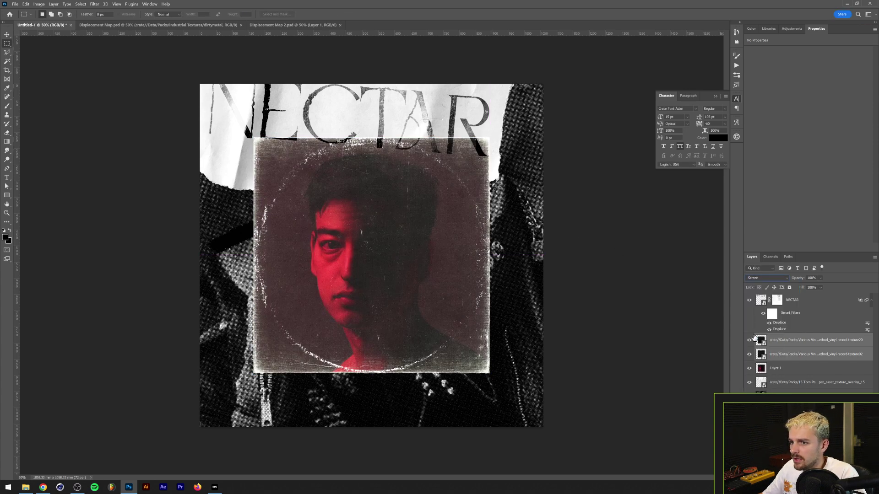
left_click(765, 341)
left_click(750, 355)
left_click(750, 355)
- Try a larger size for the circular vinyl-record-texture02, and remove that texture layer from the document
left_click(775, 356)
key("ctrl+t")
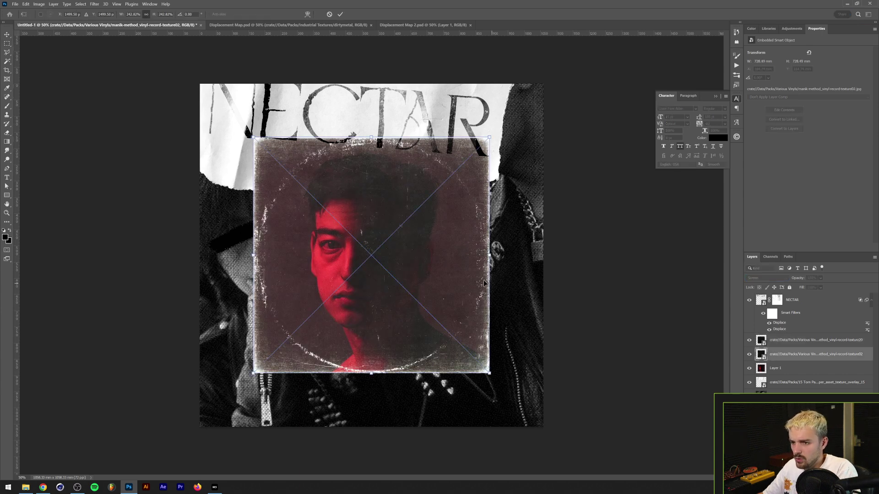
left_click_drag(493, 263, 547, 254)
key("Return")
key("ctrl+e")
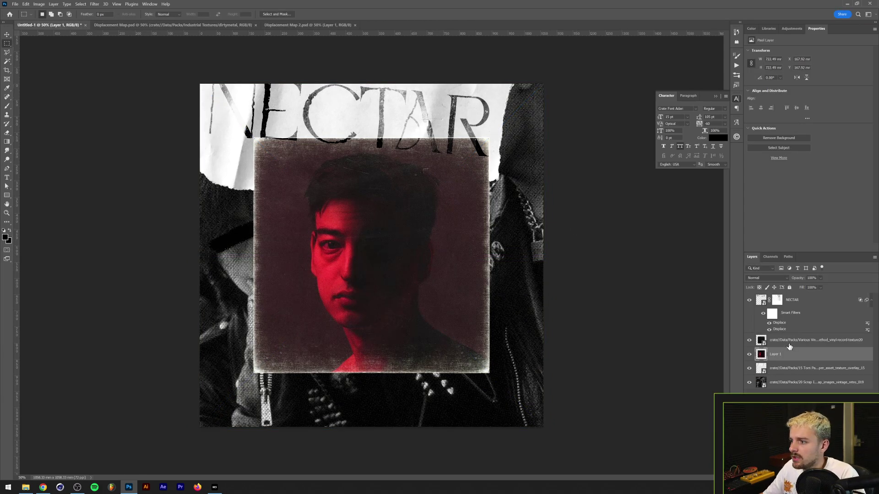
- Group the portrait layer with the remaining vinyl texture and name the group Joji
left_click(790, 345, "shift")
scroll(386, 318, "up", 1)
scroll(386, 317, "down", 1)
scroll(386, 318, "up", 1)
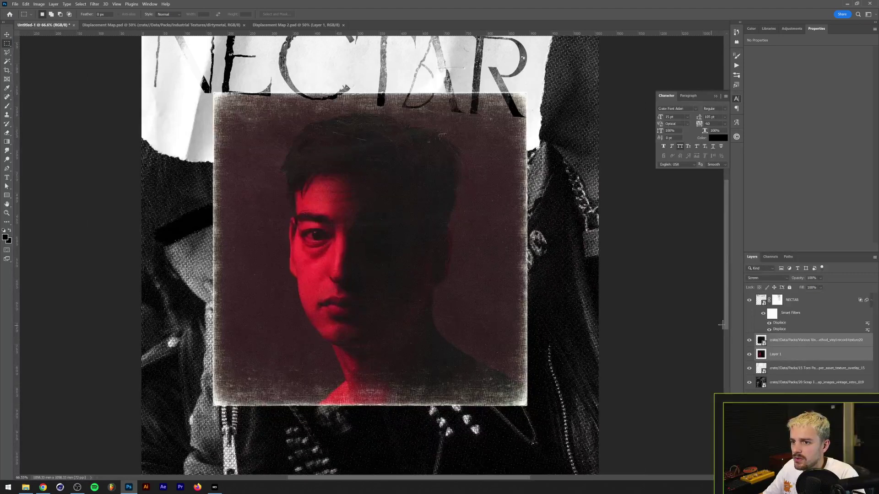
key("ctrl+g")
double_click(774, 337)
type("Joji")
key("Return")
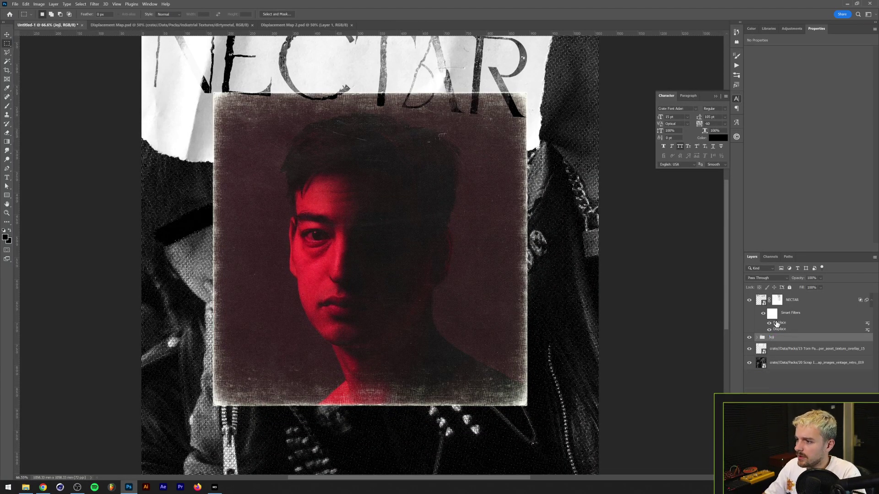
- Tilt the Joji group slightly counter-clockwise, move it toward the artwork's lower-left edge, and send it behind the torn paper layer
scroll(412, 279, "down", 4)
key("ctrl+t")
left_click_drag(487, 376, 497, 364)
left_click_drag(403, 252, 334, 290)
key("Return")
key("m")
key("ctrl+bracketleft")
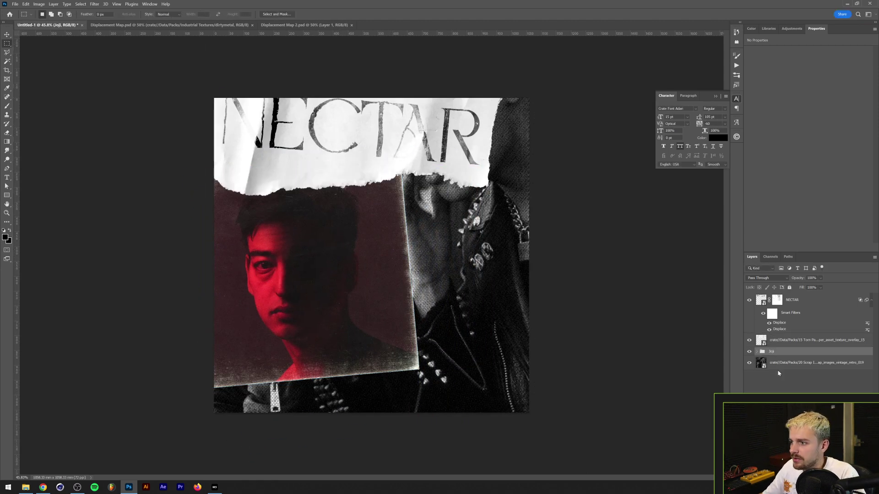
- Add a black Multiply drop shadow to the torn paper layer with 35% opacity, 13 px distance and 2 px size
left_click(783, 344)
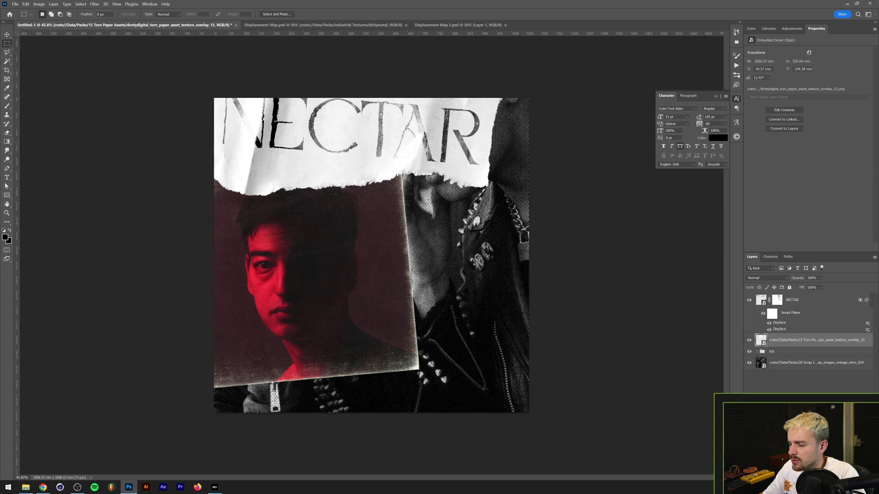
left_click(797, 471)
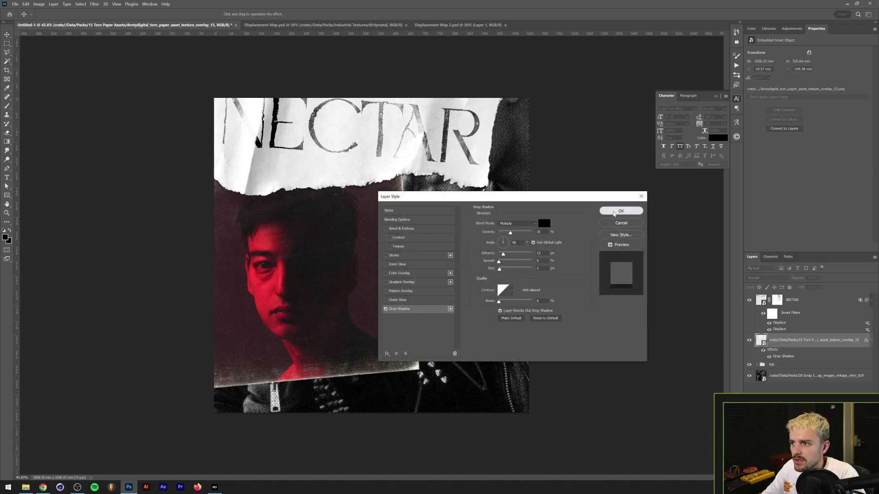
left_click(614, 214)
scroll(334, 197, "up", 5)
scroll(373, 196, "down", 5)
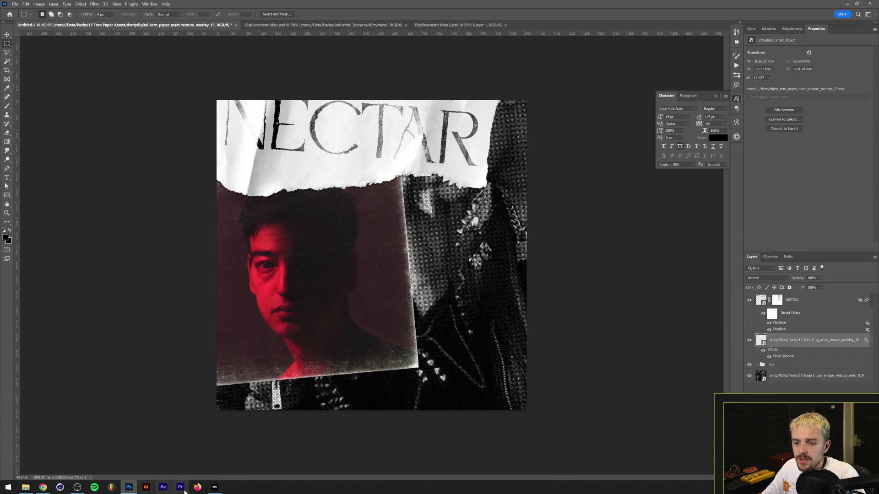
- Browse Crate's community packs and examine the sticker, barbed wire and texture assets in the plugmeupocho pack
left_click(214, 487)
left_click(156, 125)
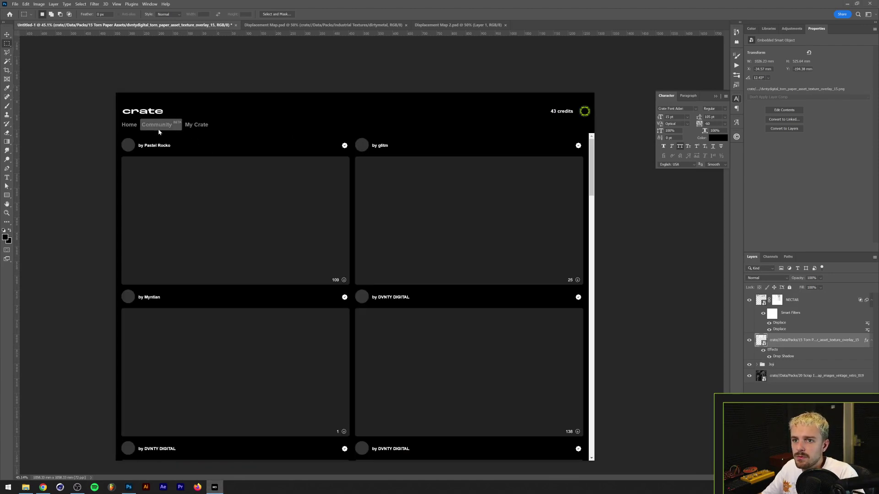
scroll(337, 327, "down", 4)
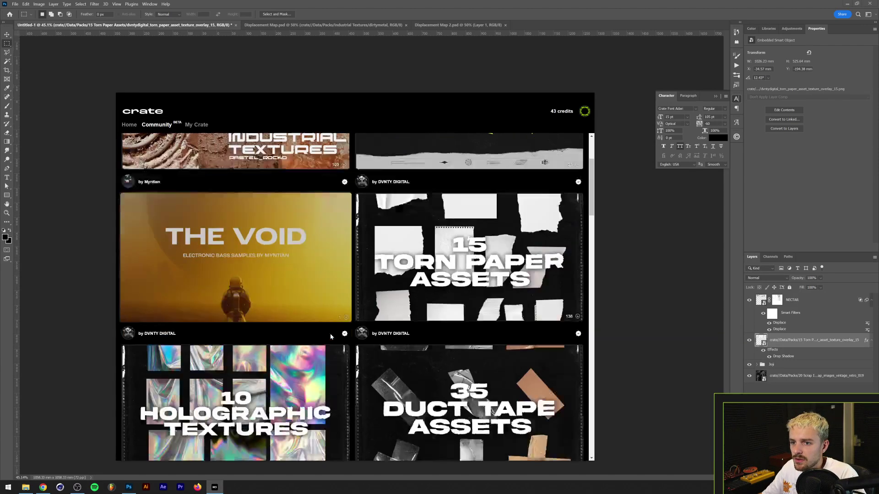
scroll(466, 302, "down", 5)
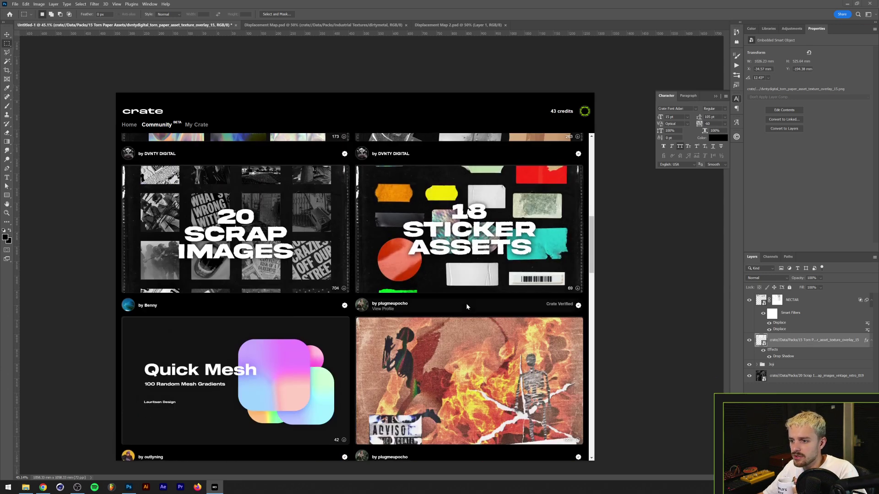
scroll(466, 303, "down", 4)
left_click(466, 230)
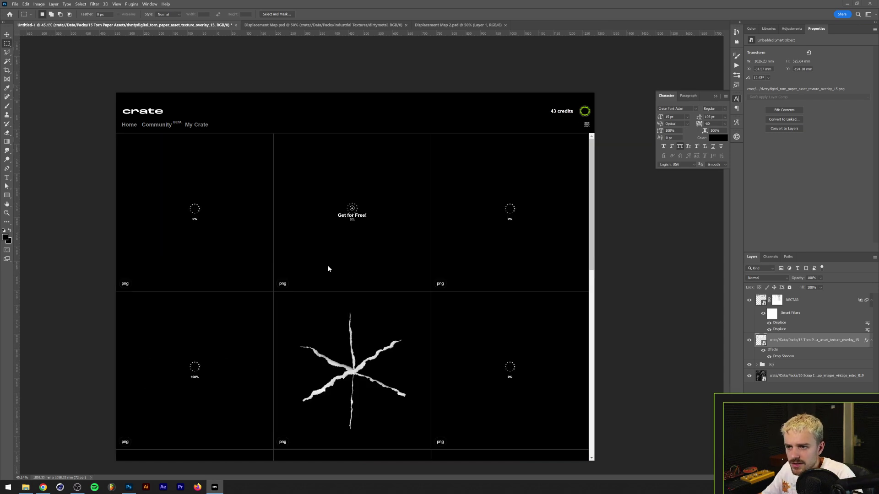
scroll(298, 301, "down", 7)
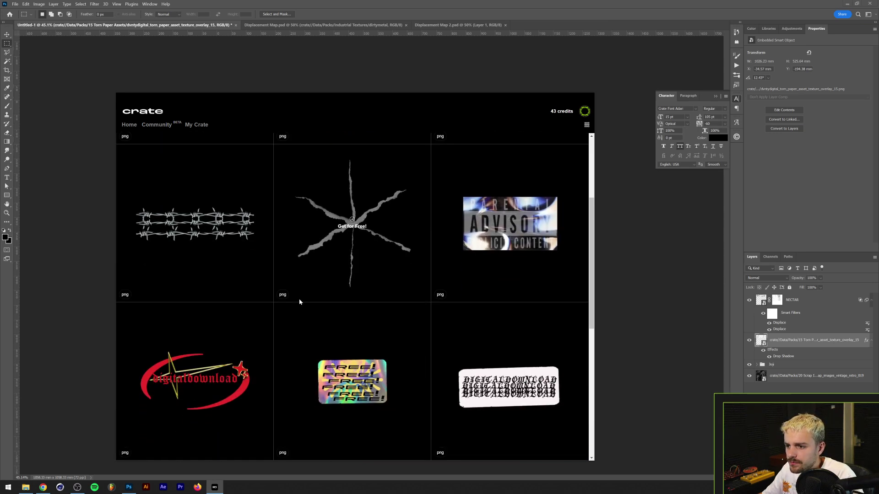
scroll(299, 301, "down", 3)
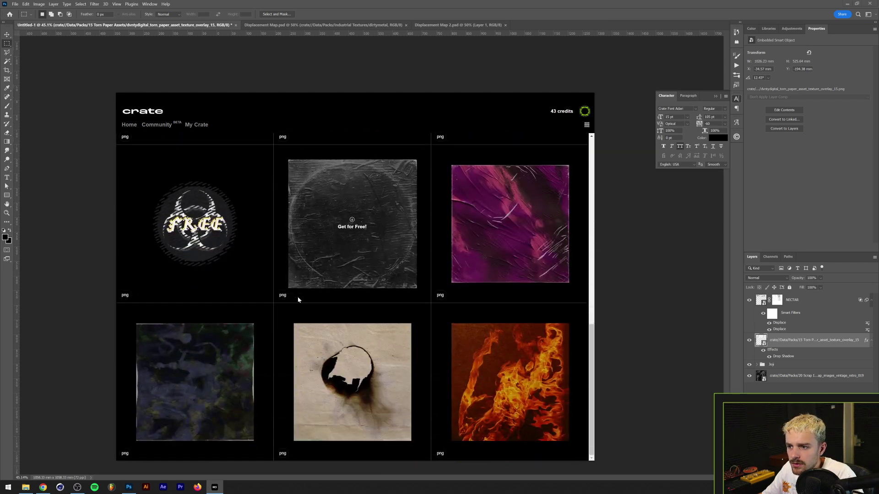
scroll(295, 348, "up", 10)
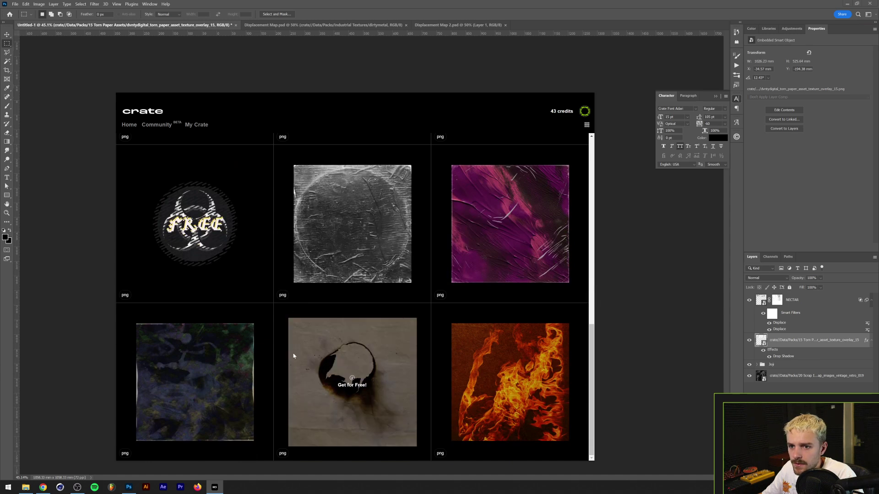
- Get crate_burnt_paper_04 from Crate's Burnt Paper pack and place it on the artwork's right side, below the Joji group
left_click(267, 227)
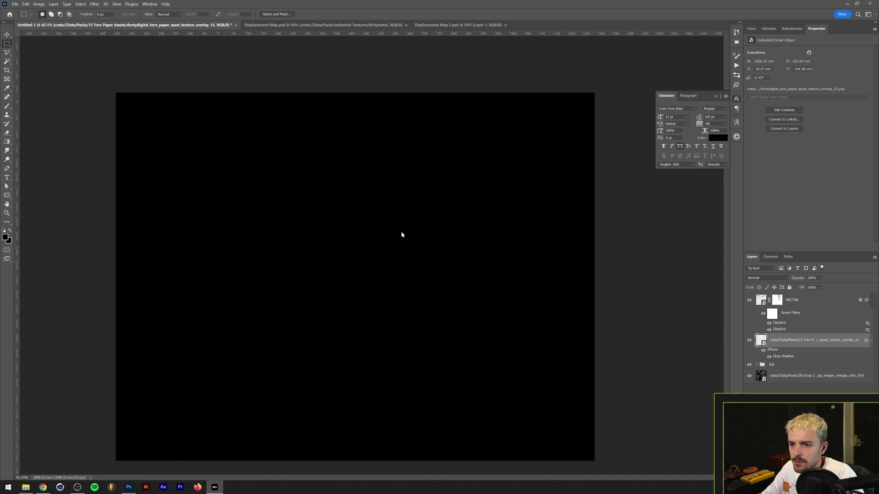
left_click(273, 279)
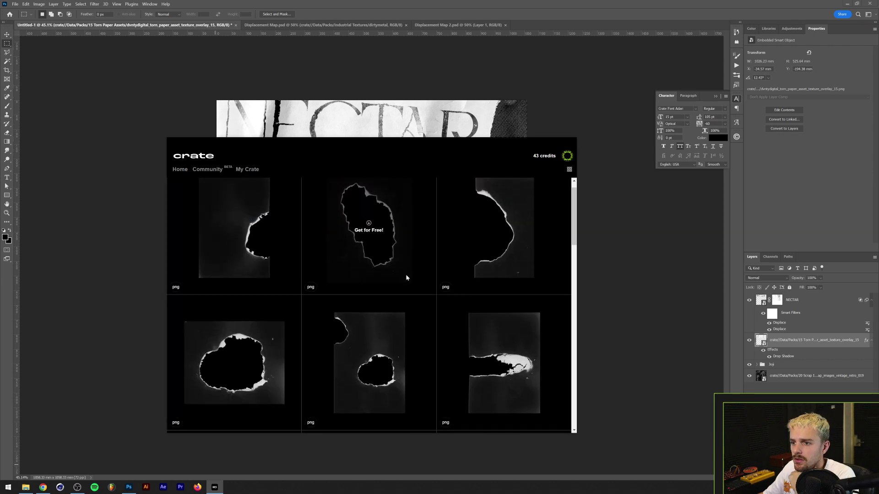
scroll(405, 274, "down", 1)
scroll(507, 266, "up", 1)
left_click(505, 241)
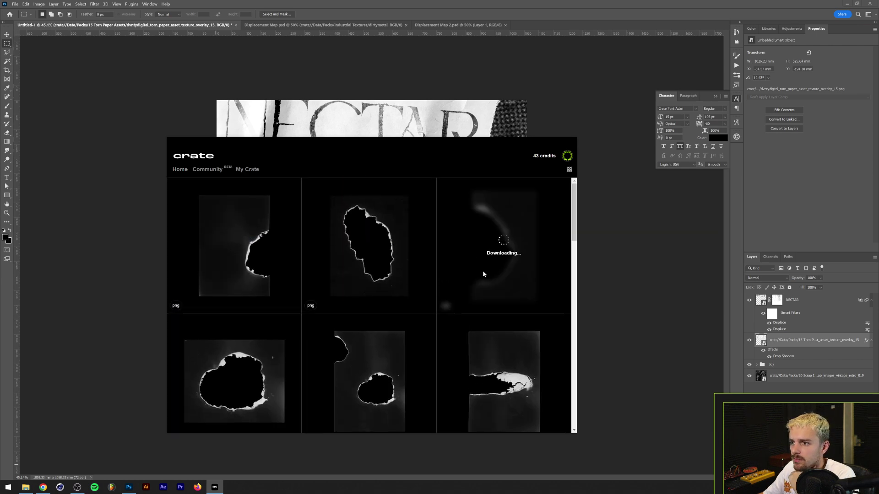
key("v")
left_click_drag(504, 191, 513, 262)
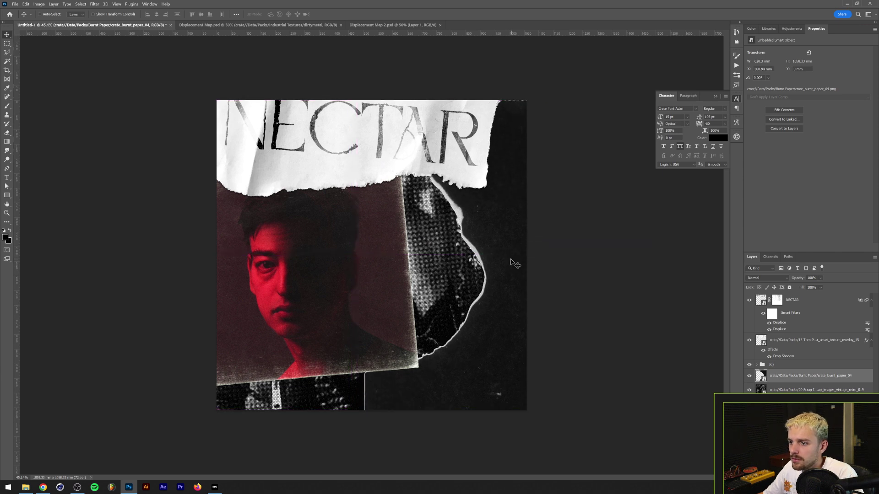
- Paste the seated portrait photo from Chrome and apply two Grain filters: Clamped with intensity 17 and Soft with intensity 67, both at contrast 50
left_click(43, 488)
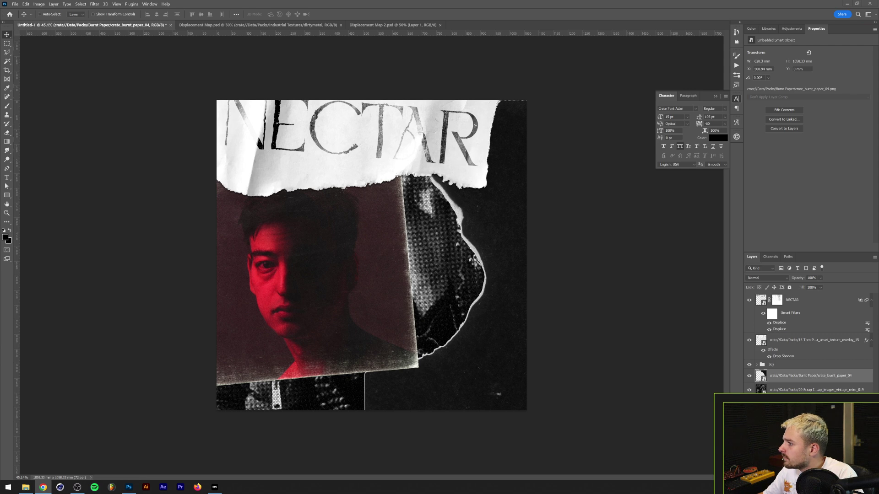
key("ctrl+v")
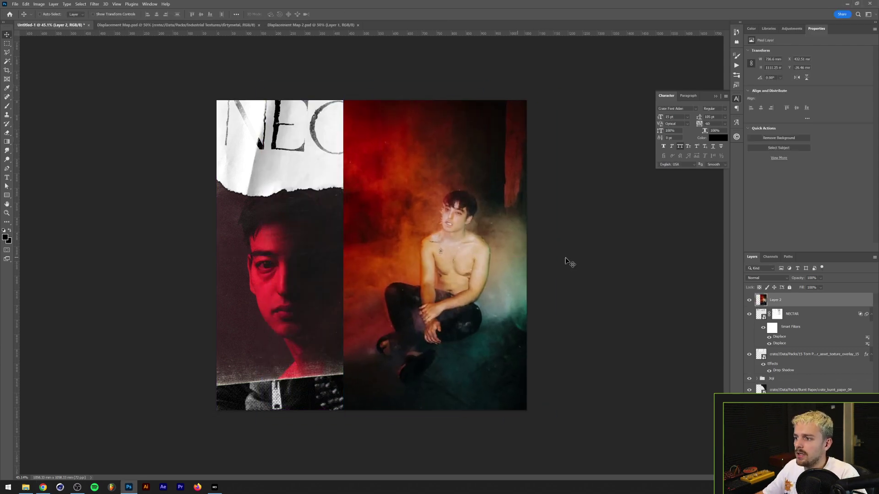
left_click(100, 7)
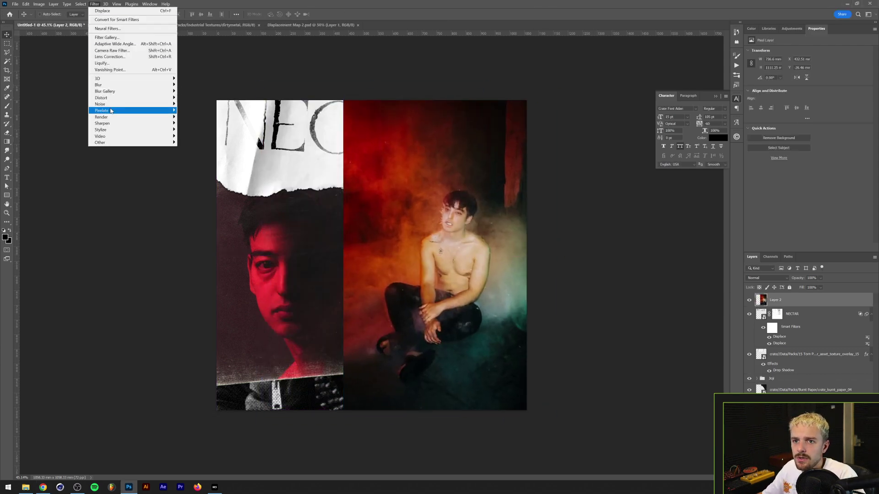
left_click(120, 37)
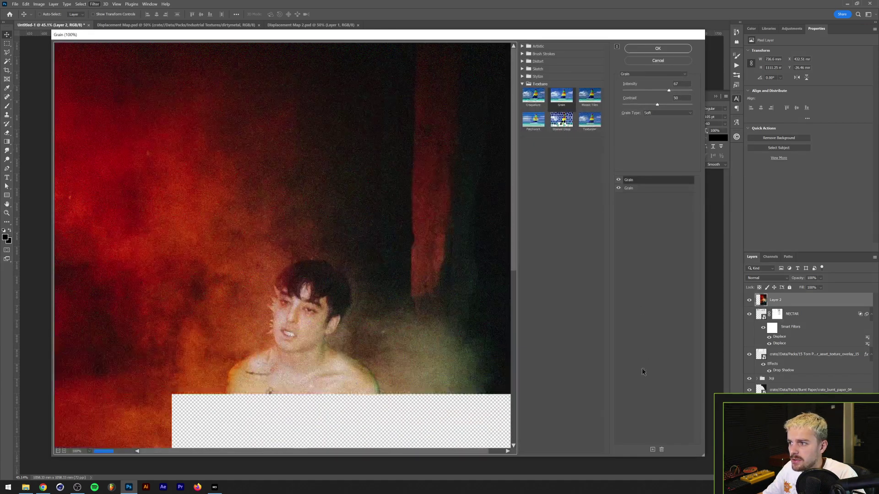
left_click(659, 188)
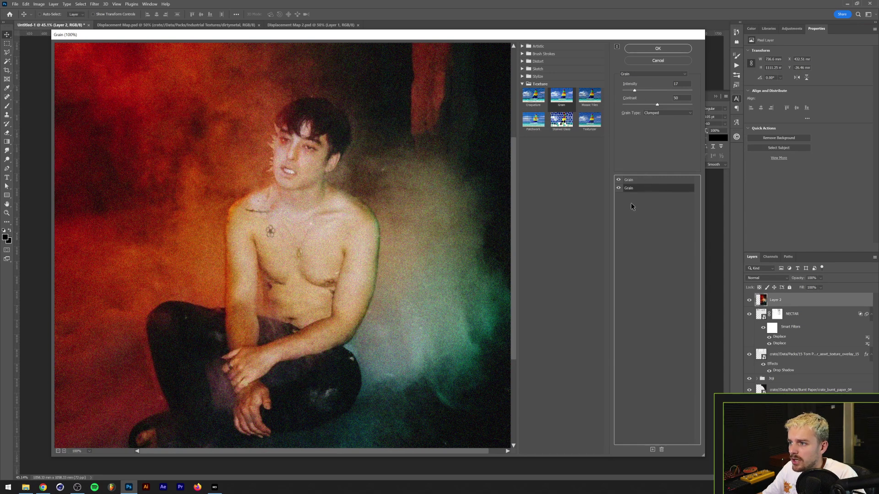
left_click(636, 181)
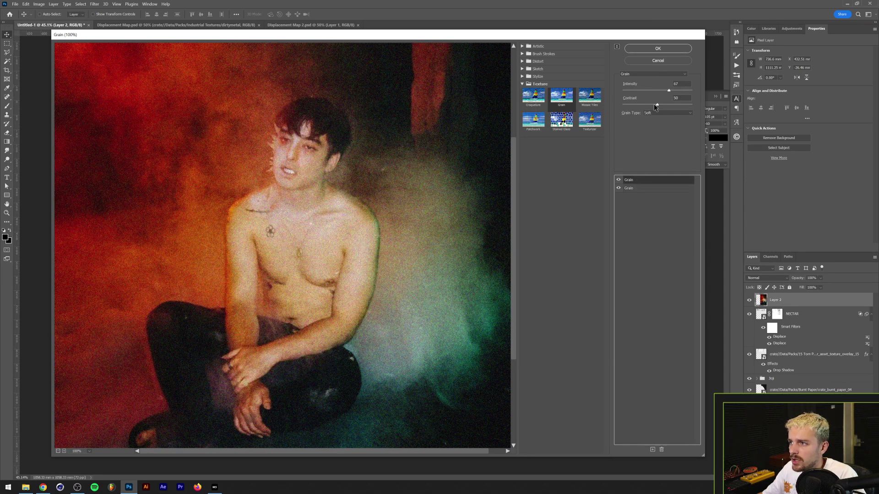
left_click(658, 48)
- Move the seated portrait layer below the Joji group, clip it to the burnt paper, and set its blend mode to Screen
left_click_drag(794, 305, 794, 389)
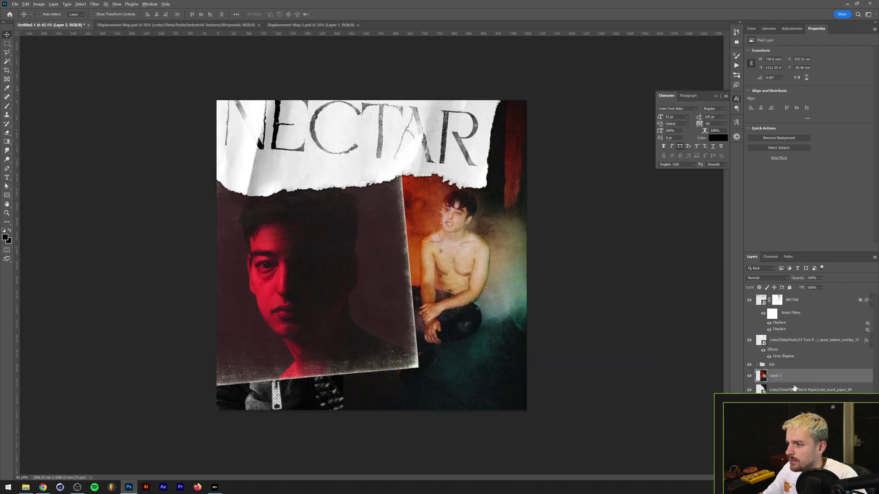
left_click(795, 383, "alt")
left_click(766, 278)
left_click(775, 343)
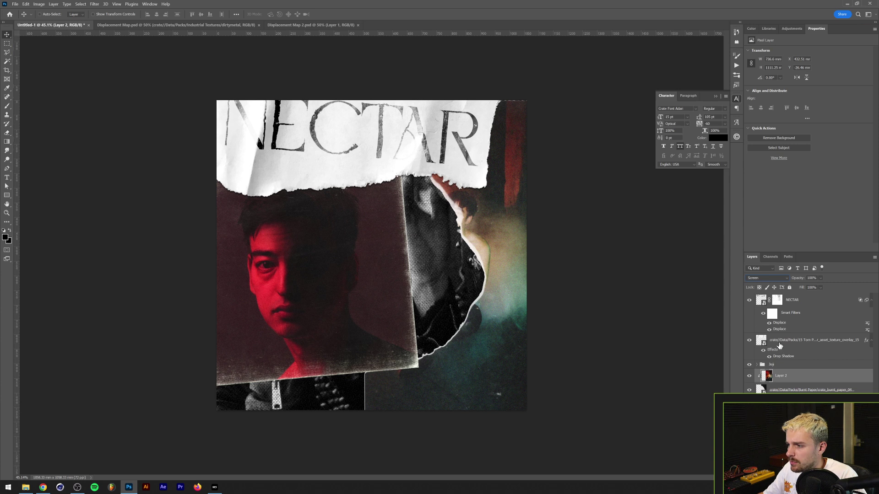
- Enlarge the clipped seated portrait to about 947 mm wide and position the figure beside the burnt paper's edge
key("ctrl+t")
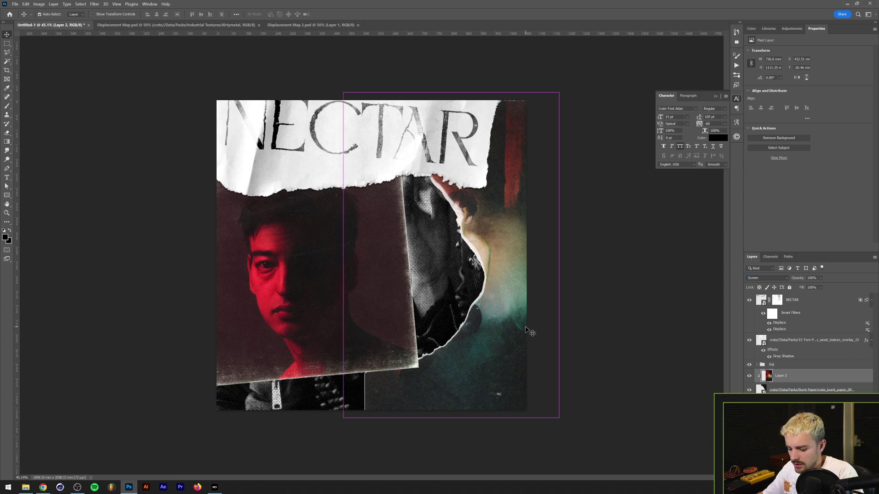
left_click_drag(559, 255, 621, 255)
left_click_drag(514, 302, 516, 301)
key("Return")
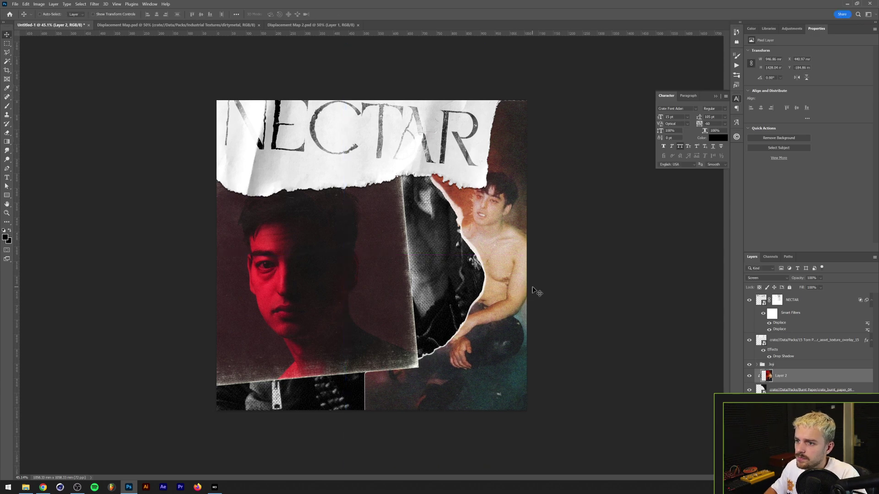
- Get torn paper overlay 12 from Crate's 15 Torn Paper Assets pack, add it to the artwork, and rotate it counter-clockwise
scroll(411, 372, "up", 7)
scroll(410, 372, "down", 8)
scroll(411, 372, "up", 2)
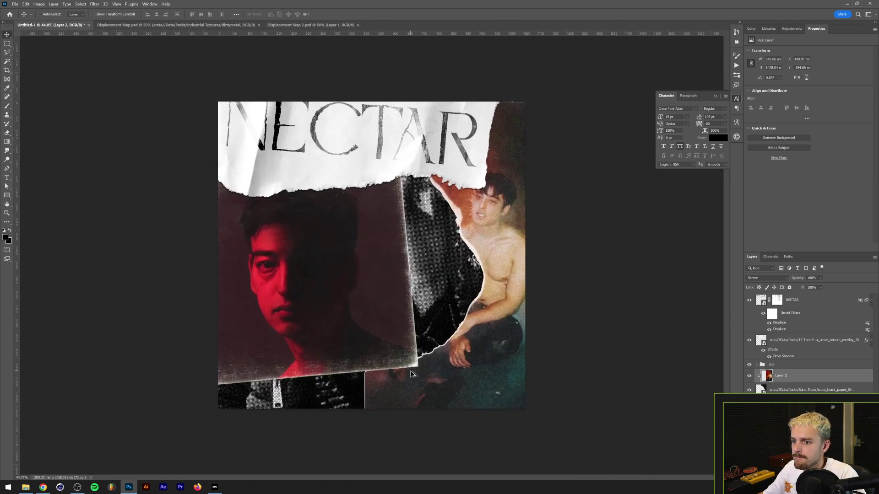
left_click(443, 314)
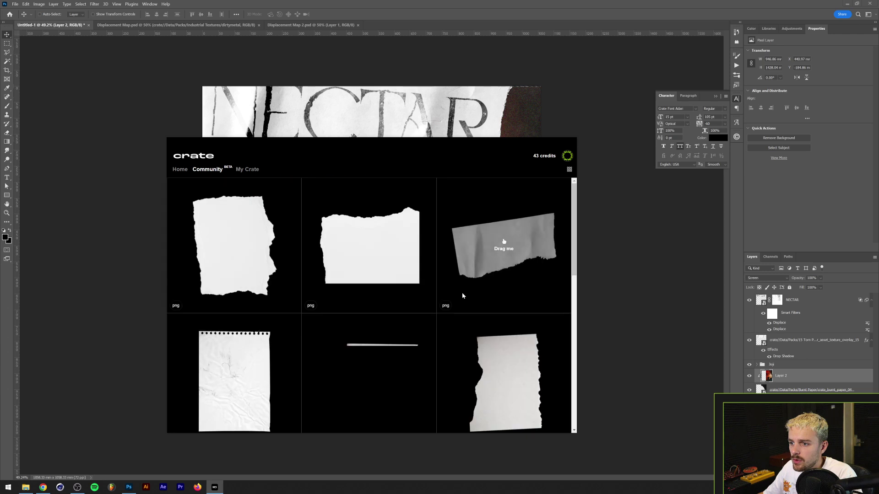
scroll(380, 293, "down", 5)
scroll(263, 343, "down", 3)
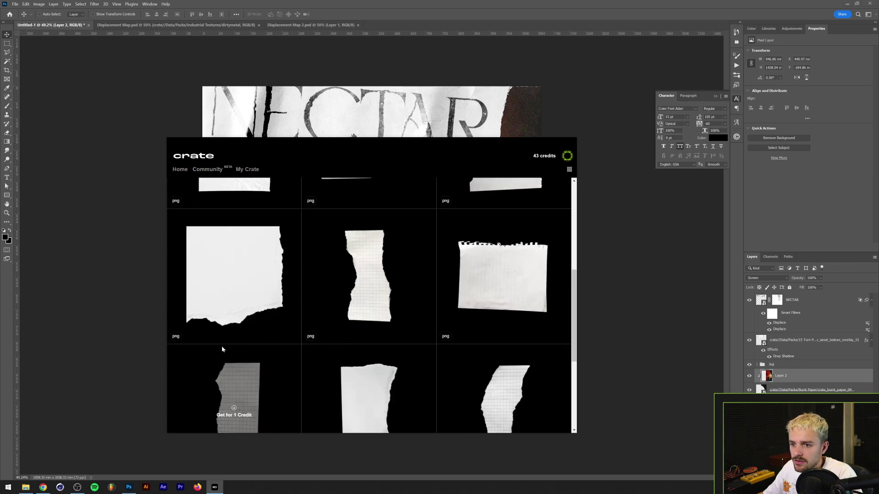
scroll(228, 266, "down", 1)
left_click(233, 238)
left_click_drag(230, 265, 105, 286)
left_click_drag(311, 217, 274, 262)
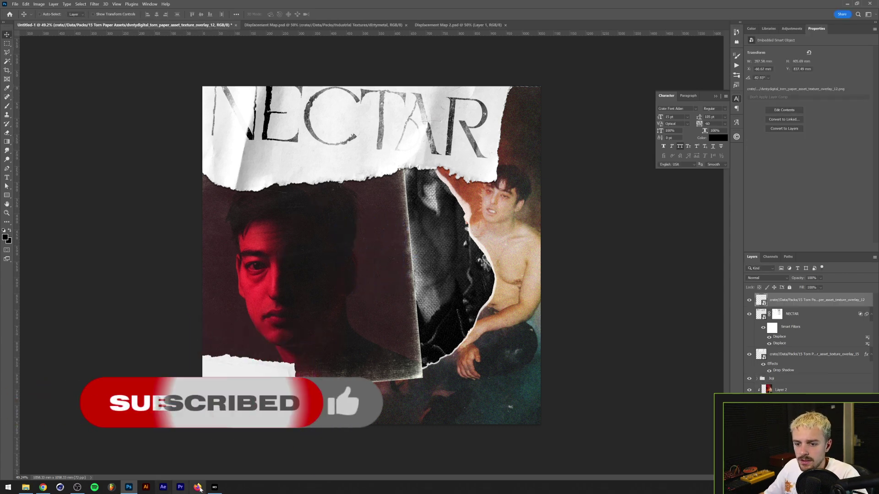
- Get another plain torn paper piece, overlay 5, from the same Crate pack for the artwork
left_click(215, 487)
scroll(412, 311, "down", 3)
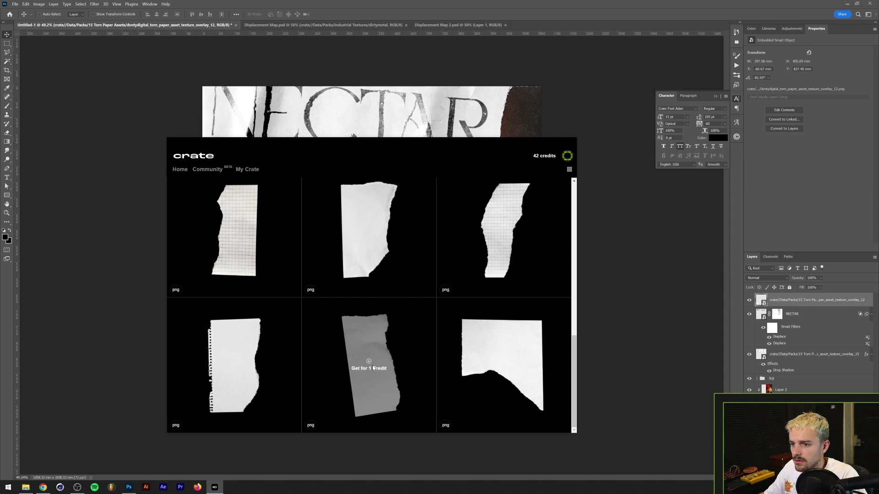
left_click(368, 228)
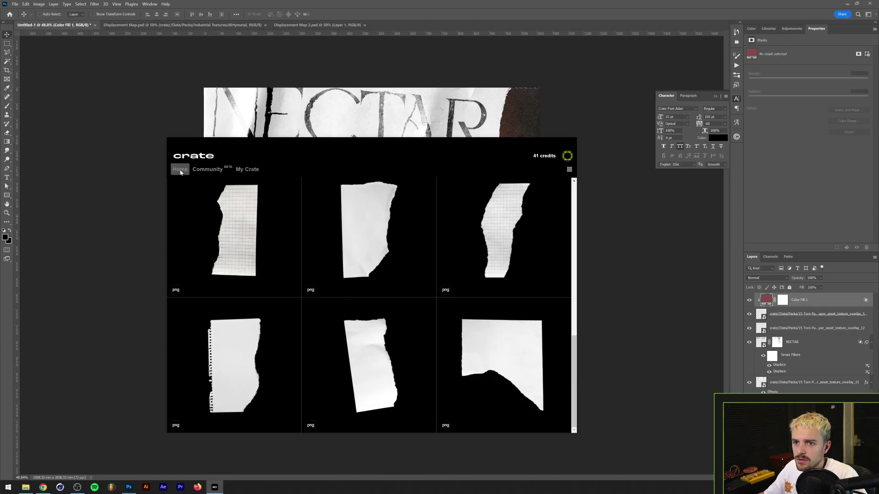
- Find the Volta typeface among Crate's own packs, get its TTF file, and install the font
scroll(290, 251, "down", 3)
scroll(424, 315, "down", 3)
scroll(453, 275, "down", 3)
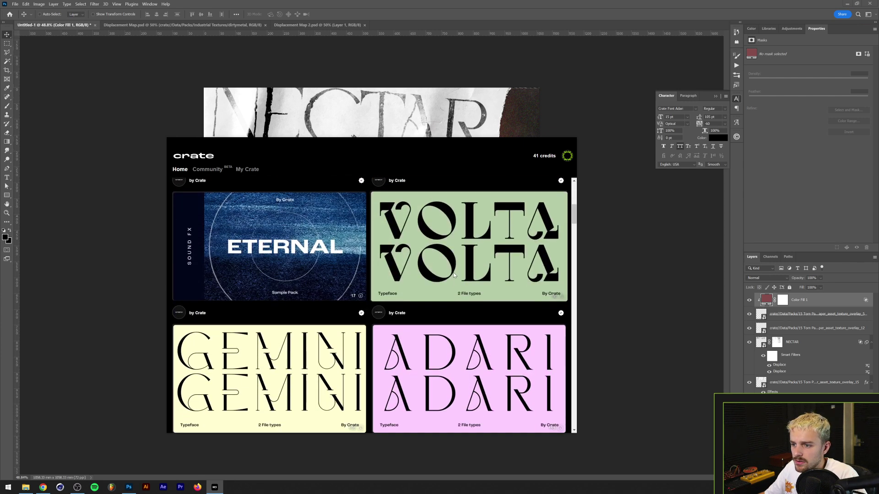
left_click(454, 266)
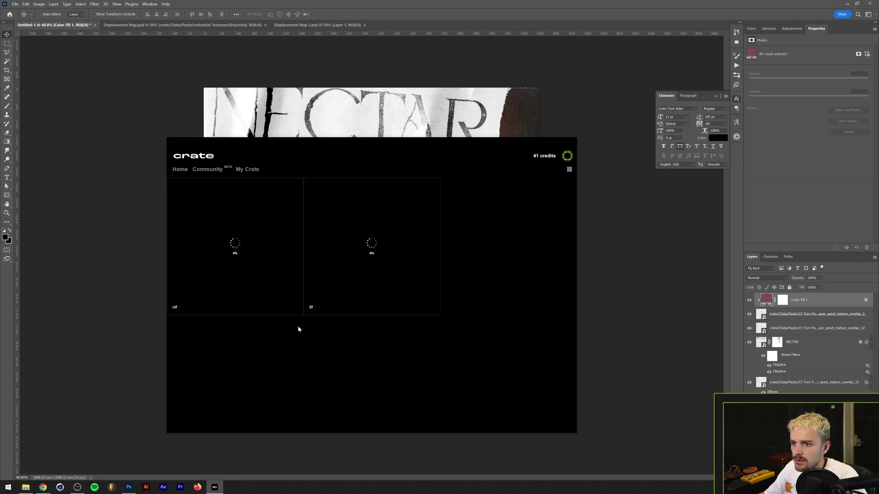
mouse_move(344, 264)
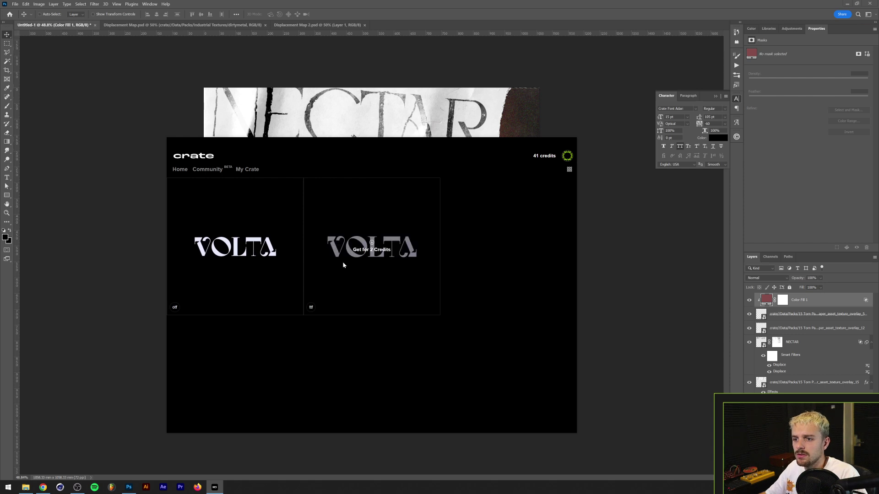
left_click(376, 250)
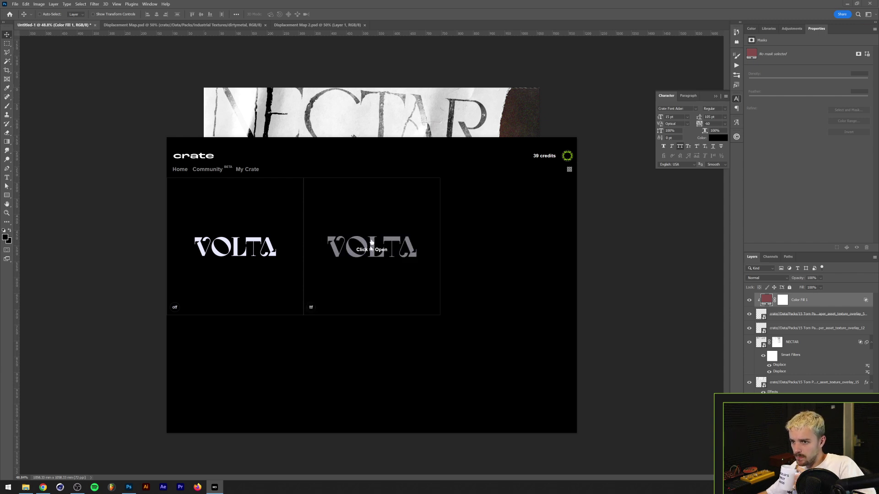
left_click(371, 248)
left_click(91, 79)
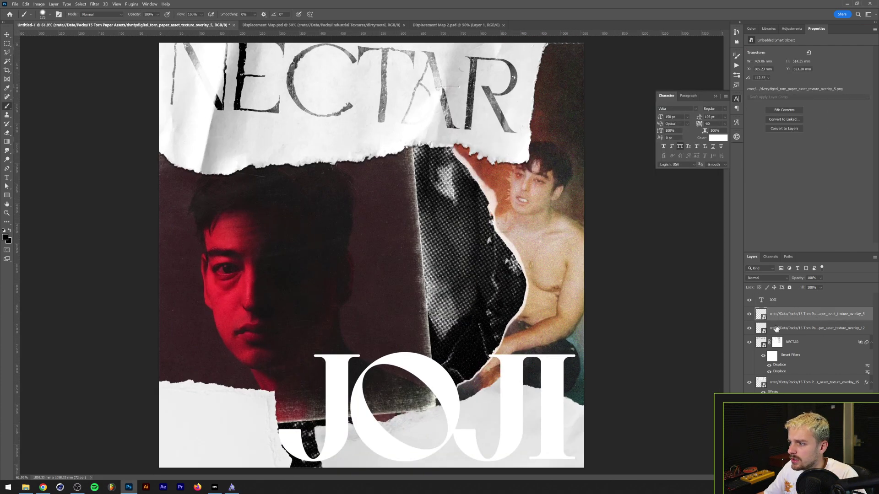
- Change the color of the white JOJI text to a dark red
left_click(790, 300)
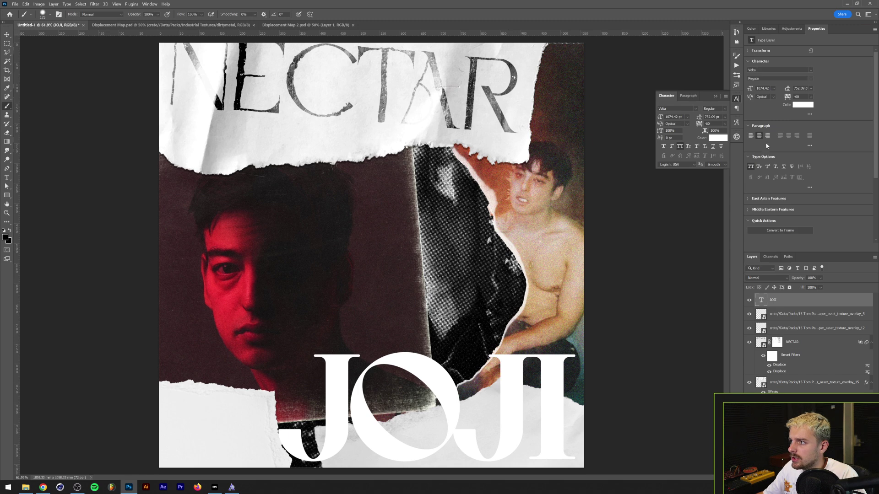
left_click(726, 138)
left_click_drag(529, 415, 493, 393)
left_click(530, 430)
left_click(510, 385)
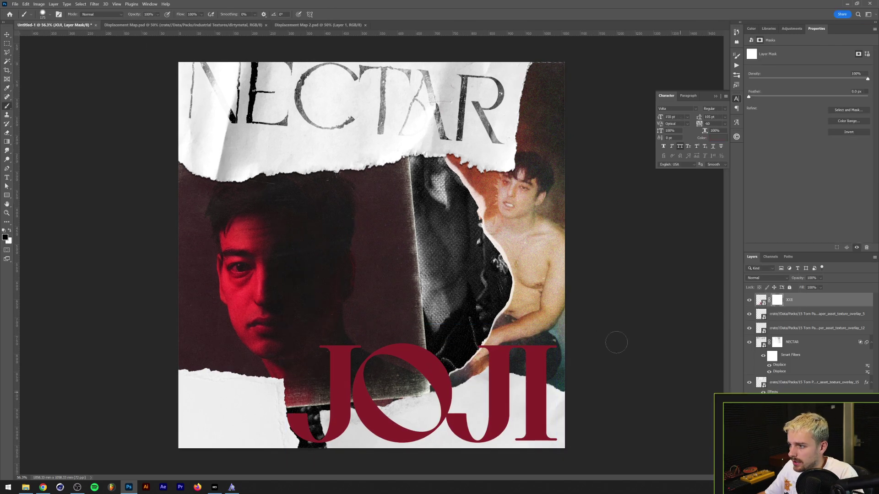
- Choose a textured brush and stamp it over the JOJI title's layer mask to distress the lettering
left_click(43, 14)
double_click(51, 352)
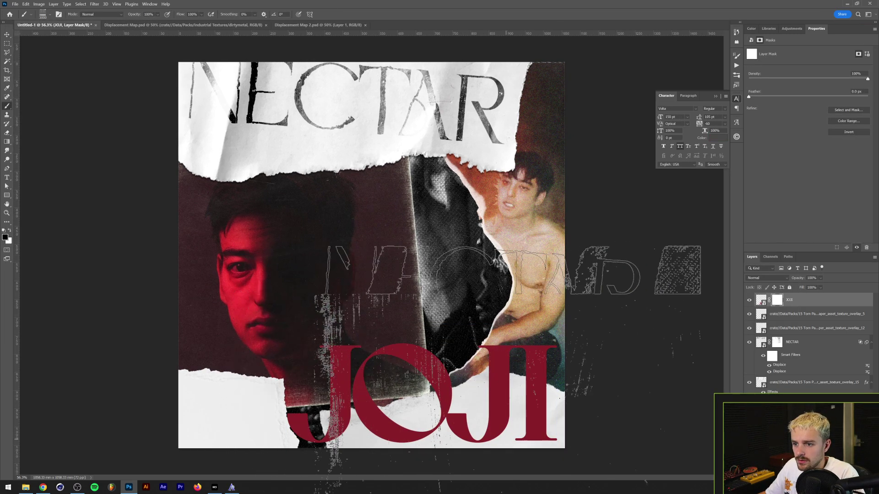
left_click(509, 362)
left_click(465, 367)
left_click(463, 366)
- Apply Levels to the JOJI layer mask with input black 67 and input white 197
key("ctrl+l")
left_click_drag(481, 311, 462, 312)
left_click_drag(394, 311, 425, 315)
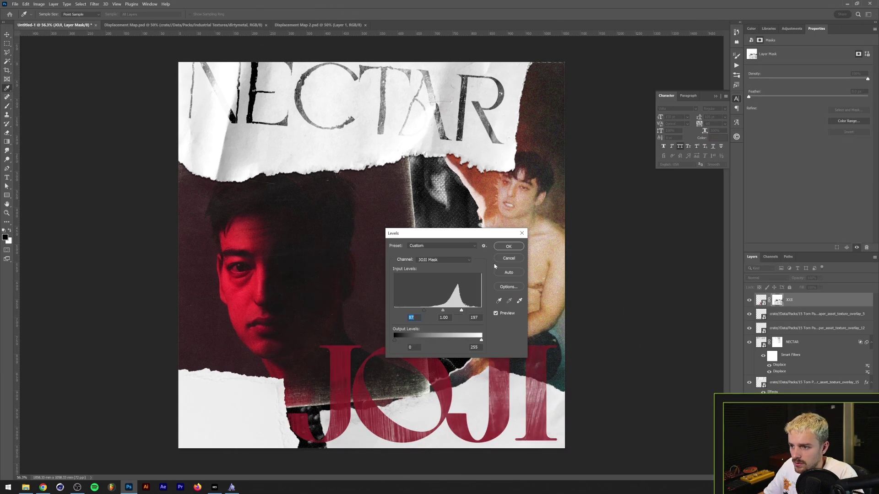
key("Return")
- Tilt the JOJI title slightly counter-clockwise over the torn paper near the artwork's lower-right corner
key("ctrl+t")
mouse_move(369, 270)
left_mouse_down()
mouse_move(369, 300)
mouse_move(359, 275)
left_mouse_up()
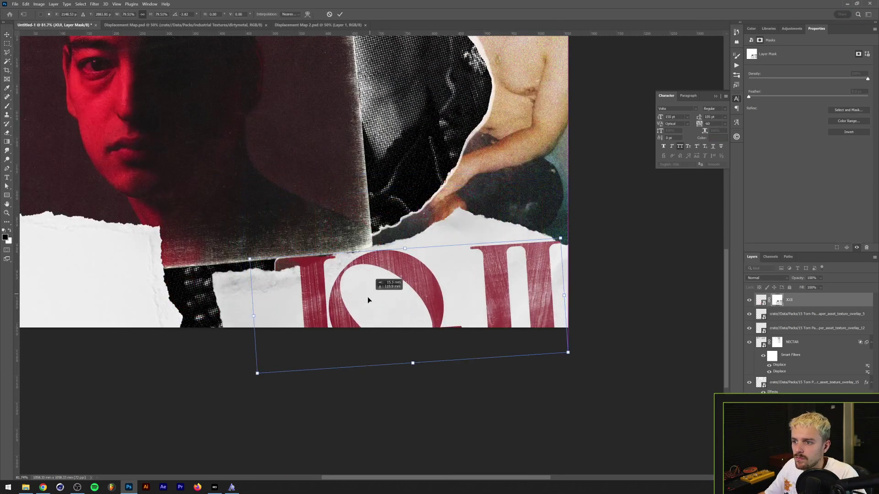
key("Return")
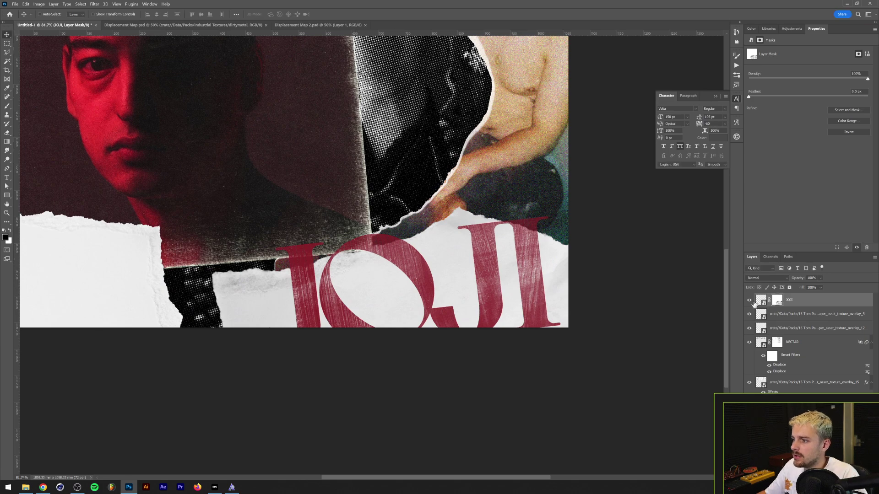
- Clip the JOJI title to the torn paper layer directly below it
left_click(792, 304, "alt")
scroll(336, 233, "up", 5)
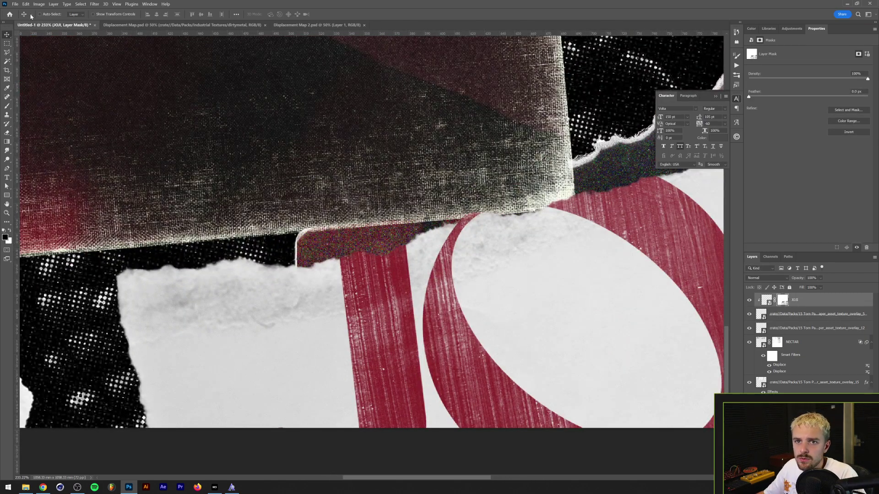
- Choose a round brush and try fading part of the J on the JOJI layer mask, undoing the test stroke
key("b")
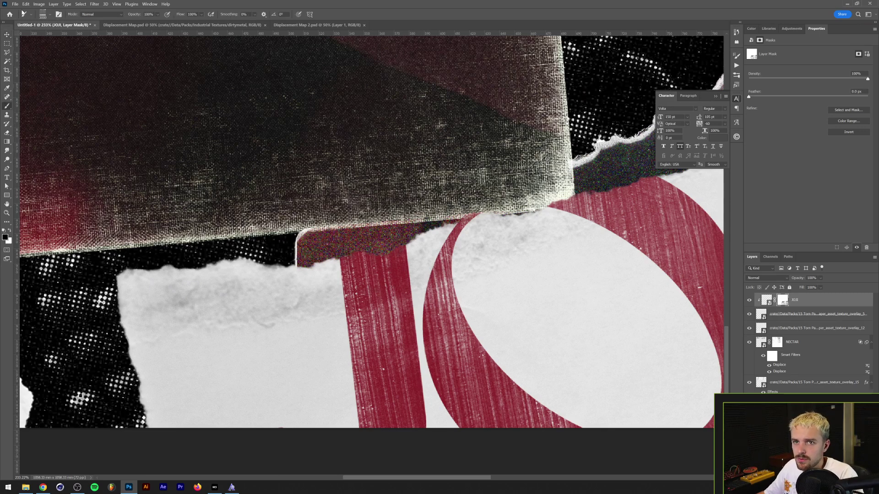
left_click(49, 15)
left_click(37, 79)
left_click(344, 112)
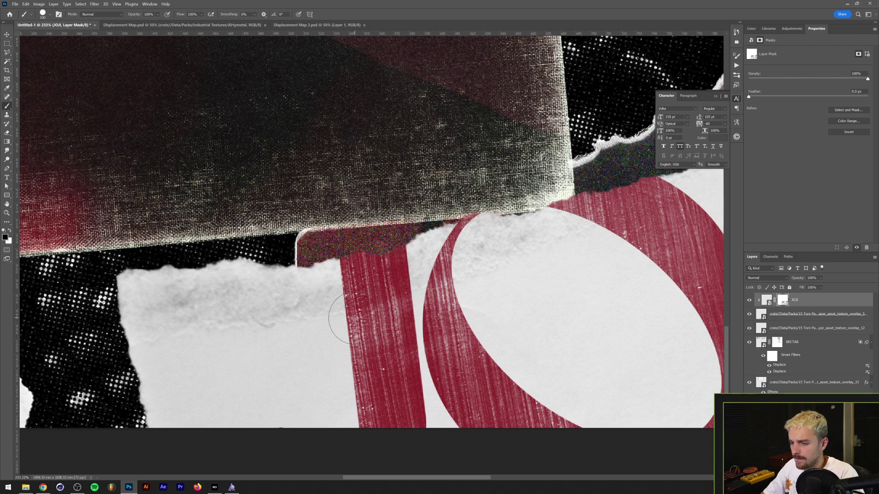
left_click(360, 272)
key("ctrl+z")
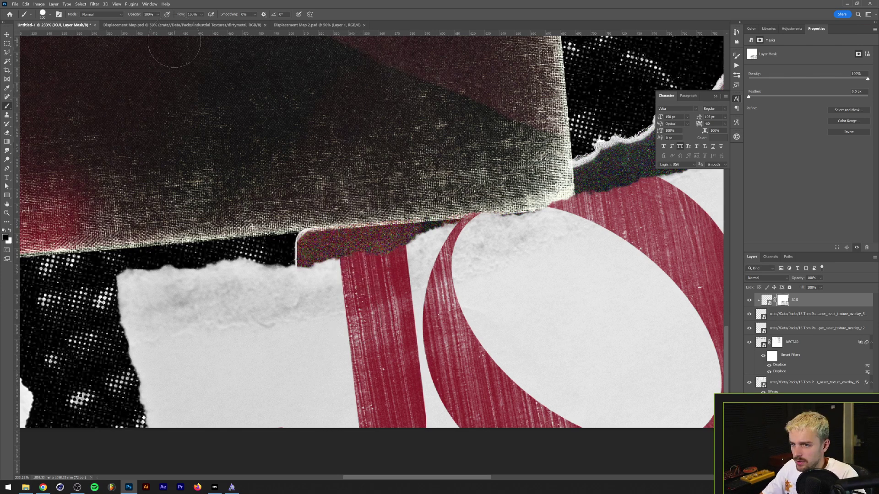
- With the brush in Dissolve mode and reduced in size, mask out the tops of the JOJI letters along the paper's torn edge
left_click(101, 14)
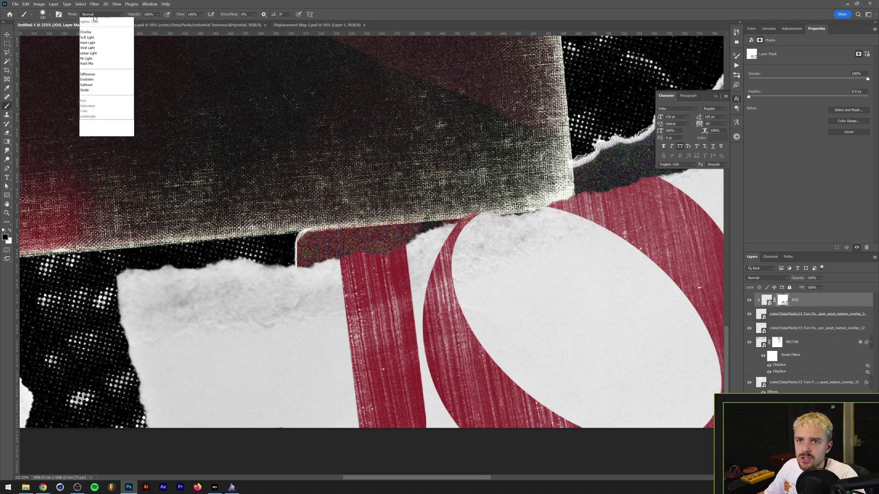
left_click(95, 26)
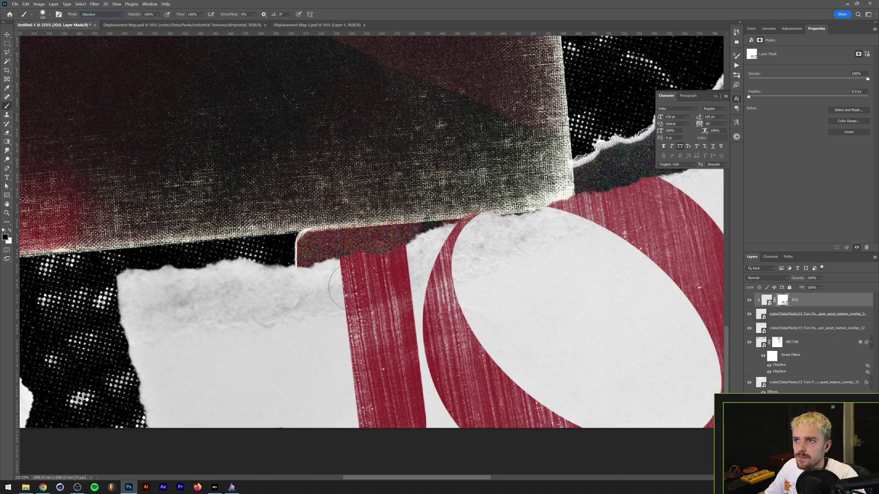
mouse_move(341, 287)
left_mouse_down()
mouse_move(401, 247)
mouse_move(384, 263)
mouse_move(554, 203)
mouse_move(364, 262)
mouse_move(355, 299)
mouse_move(340, 299)
mouse_move(351, 283)
mouse_move(677, 186)
left_mouse_up()
key("[")
key("[")
key("[")
key("[")
key("[")
key("[")
scroll(525, 192, "down", 3)
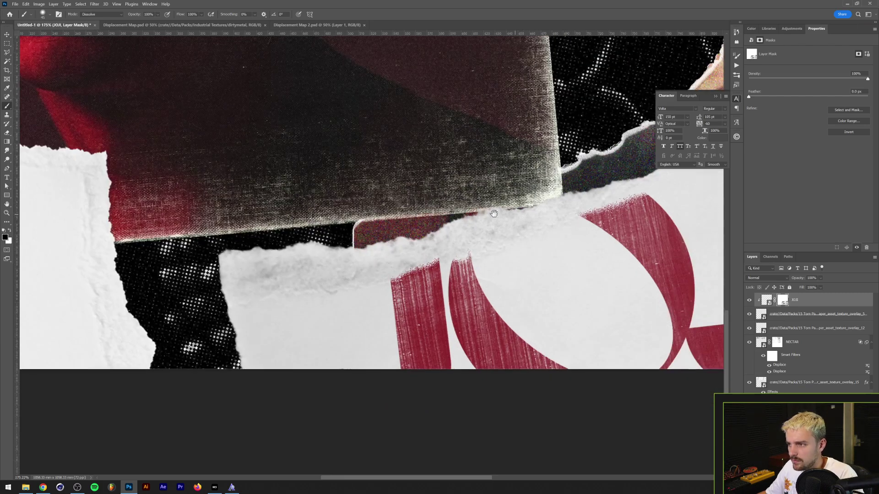
left_click_drag(494, 213, 256, 246)
mouse_move(617, 176)
left_mouse_down()
mouse_move(659, 177)
mouse_move(616, 179)
left_mouse_up()
scroll(157, 316, "up", 5)
left_click_drag(159, 294, 264, 254)
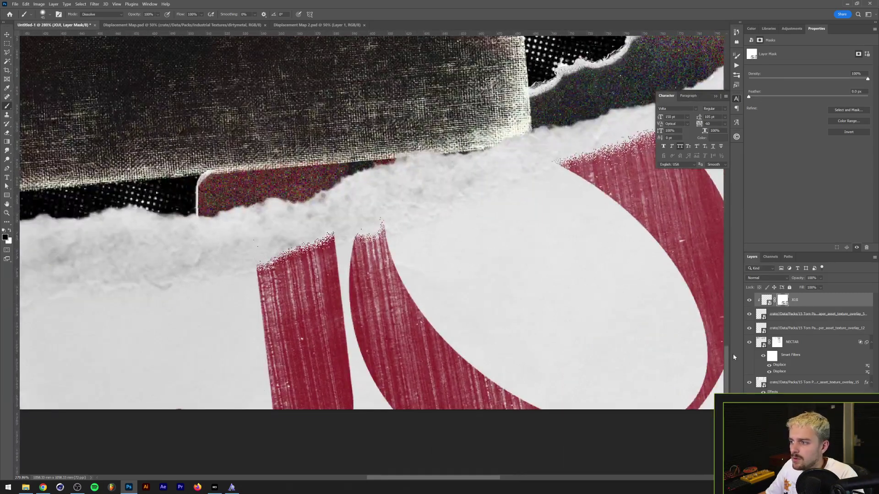
- Isolate the JOJI layer mask and soften its grainy dissolved edges with a slight Gaussian Blur
left_click(782, 300, "alt")
scroll(167, 48, "up", 5)
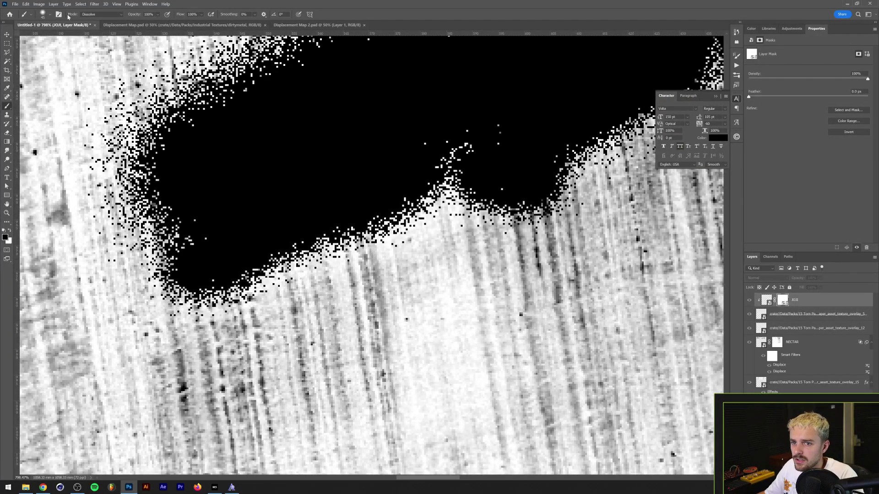
left_click(93, 4)
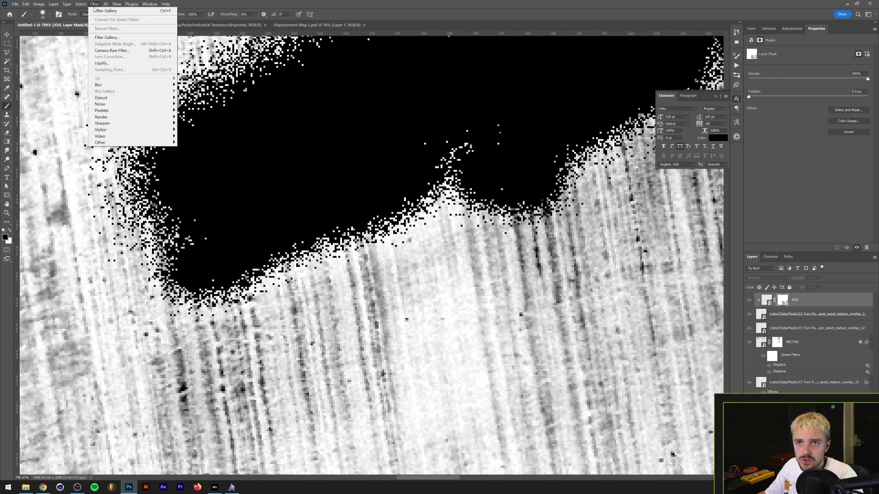
mouse_move(119, 85)
left_click(192, 112)
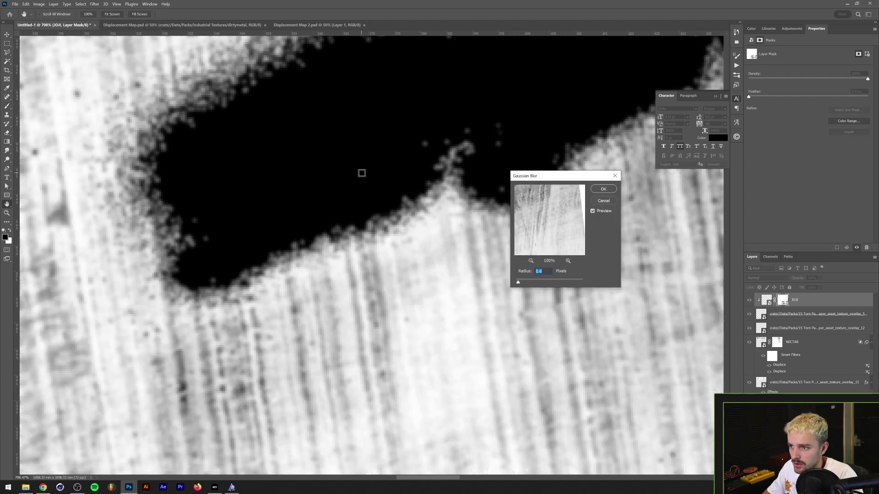
key("Return")
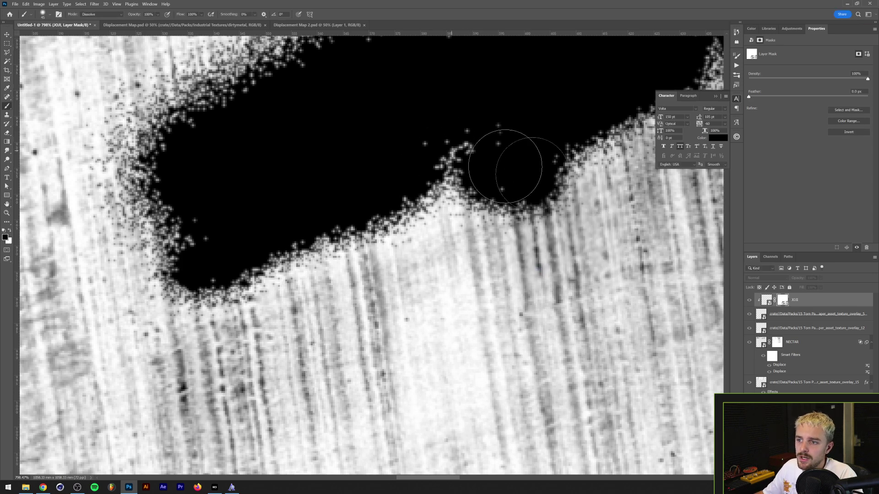
scroll(380, 288, "down", 10)
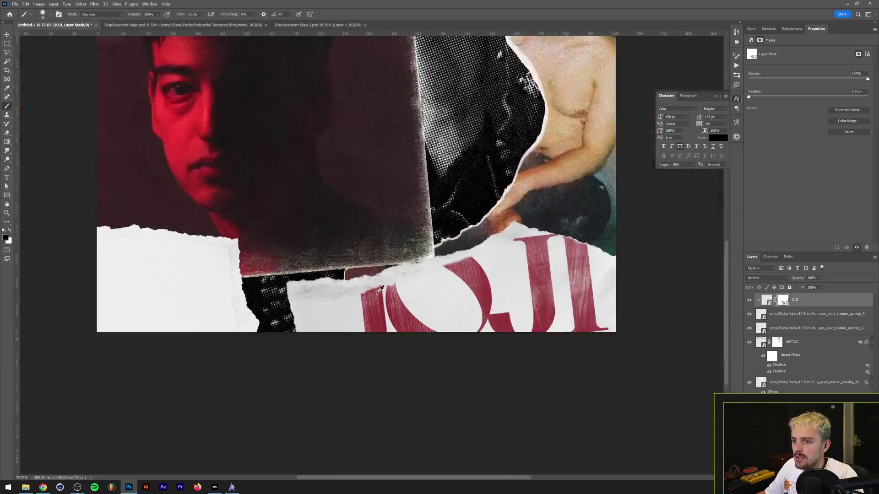
- Adjust the JOJI layer's Blend If range for the underlying layer's highlights so the paper blends into the lettering
scroll(379, 291, "down", 5)
scroll(479, 335, "up", 5)
left_click_drag(465, 345, 450, 303)
double_click(819, 308)
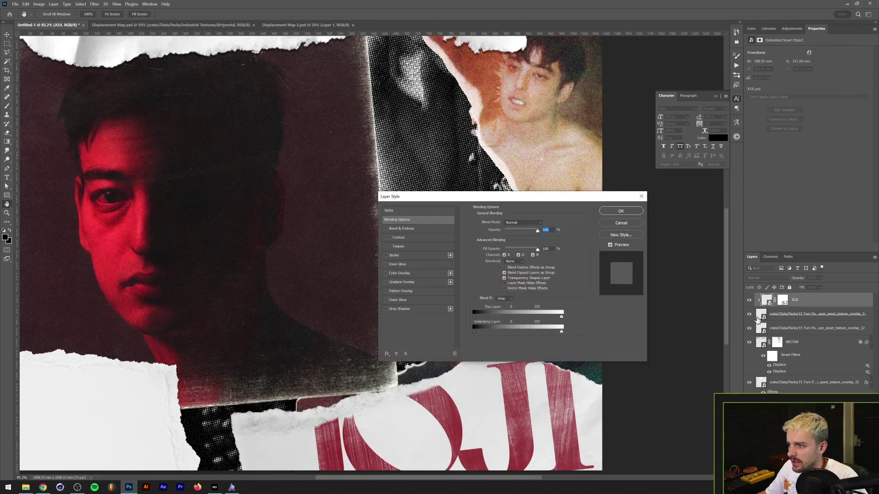
left_click_drag(557, 332, 547, 333)
left_click(621, 211)
scroll(383, 289, "down", 5)
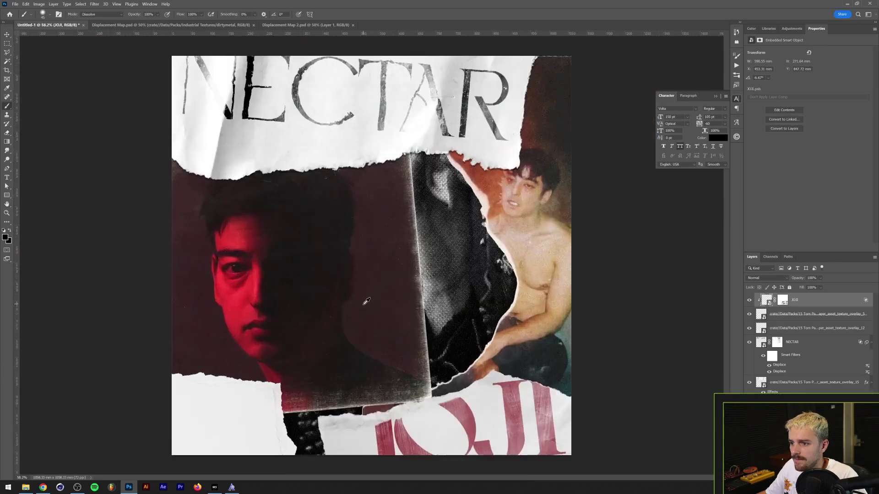
- Rotate the JOJI title and its torn paper together slightly clockwise
scroll(346, 345, "up", 3)
left_click(818, 315)
left_click(815, 301, "shift")
key("ctrl+t")
left_click_drag(489, 361, 502, 347)
key("Return")
scroll(426, 275, "down", 4)
scroll(308, 346, "up", 3)
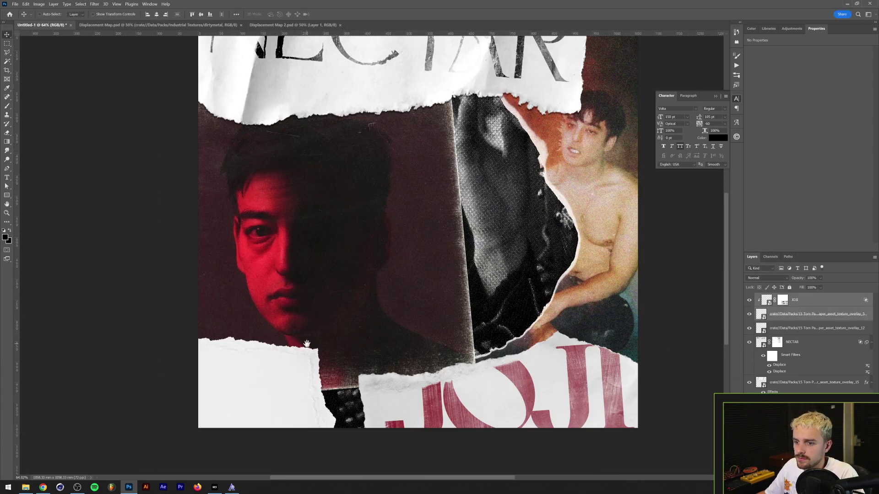
- Switch to Crate, open the distressed pack and place its medium worn text effect on the cover above the JOJI layer
left_click(815, 300)
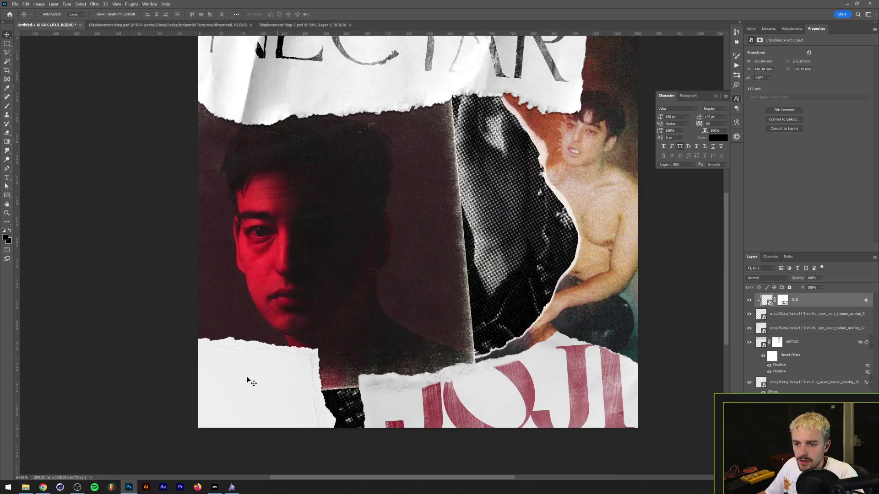
left_click(215, 486)
left_click(180, 169)
scroll(300, 353, "down", 10)
scroll(299, 349, "down", 12)
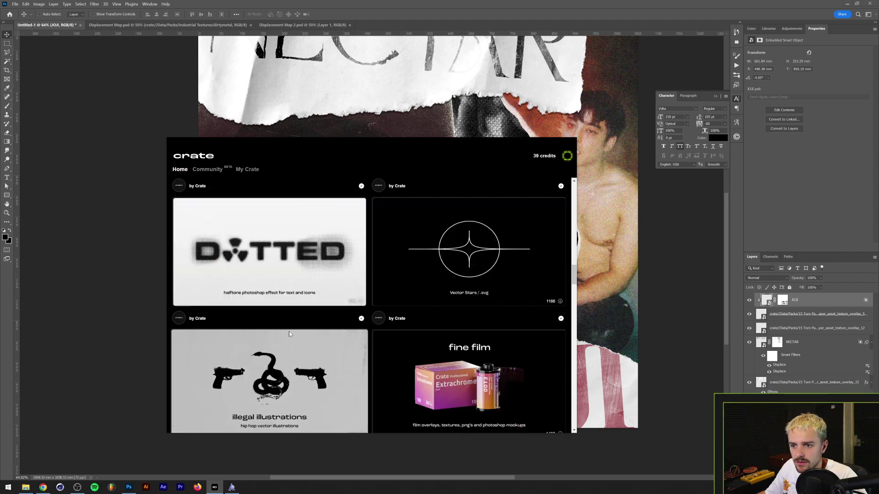
scroll(279, 340, "down", 12)
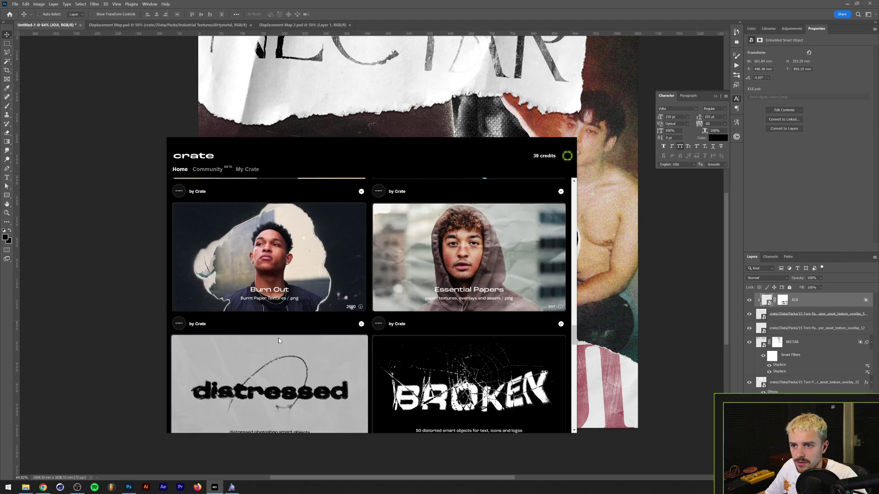
left_click(280, 227)
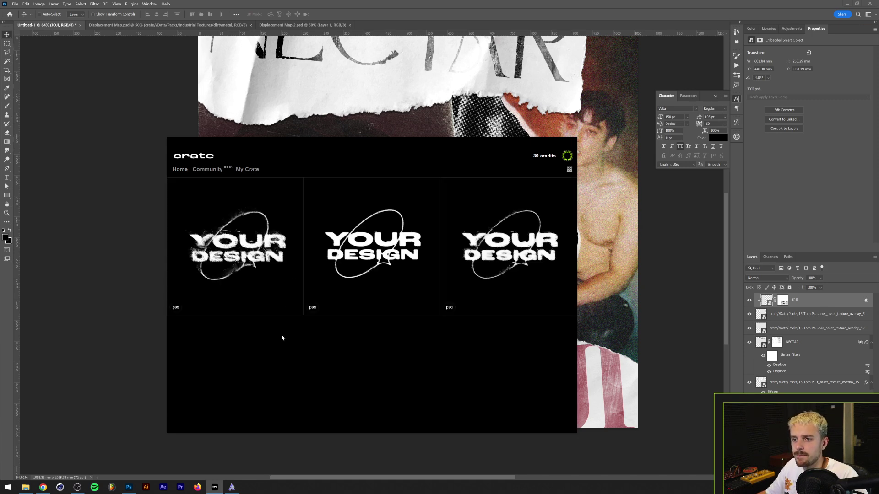
left_click(508, 243)
left_click_drag(507, 252, 458, 87)
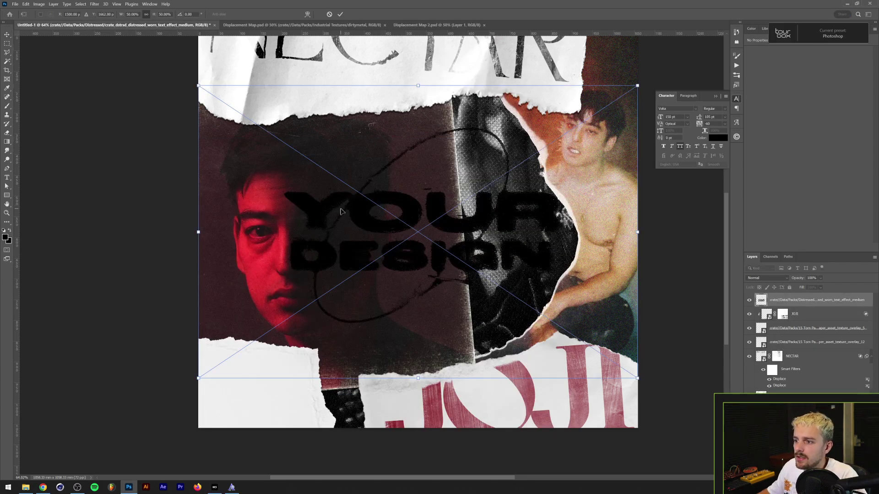
key("Return")
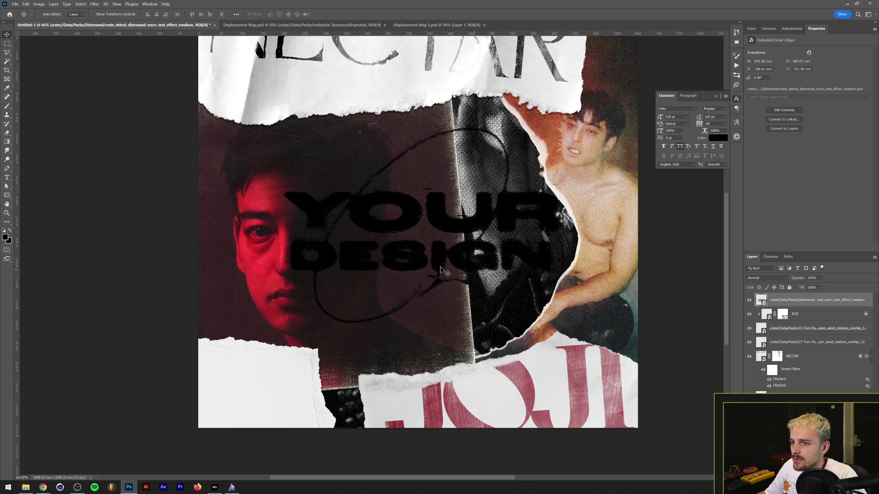
- Open the worn text effect's nested DOUBLE CLICK ME design, and open the Album Mode pack in Crate
double_click(762, 300)
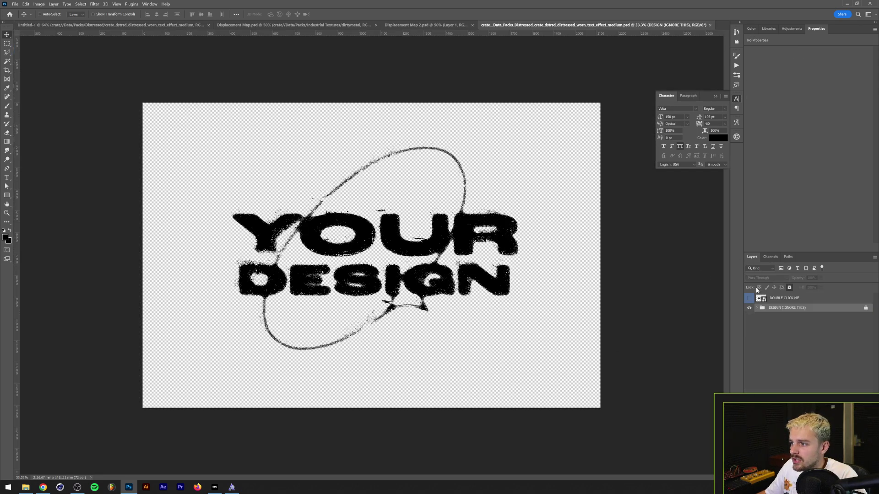
double_click(757, 300)
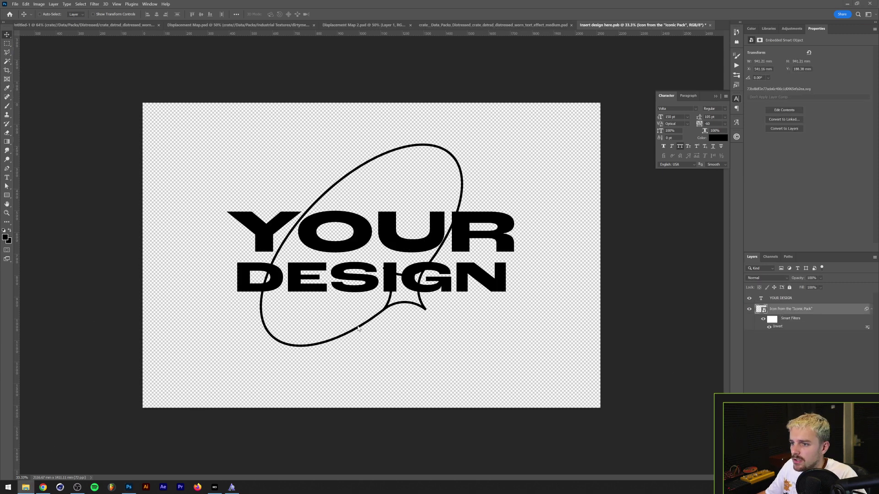
left_click(215, 488)
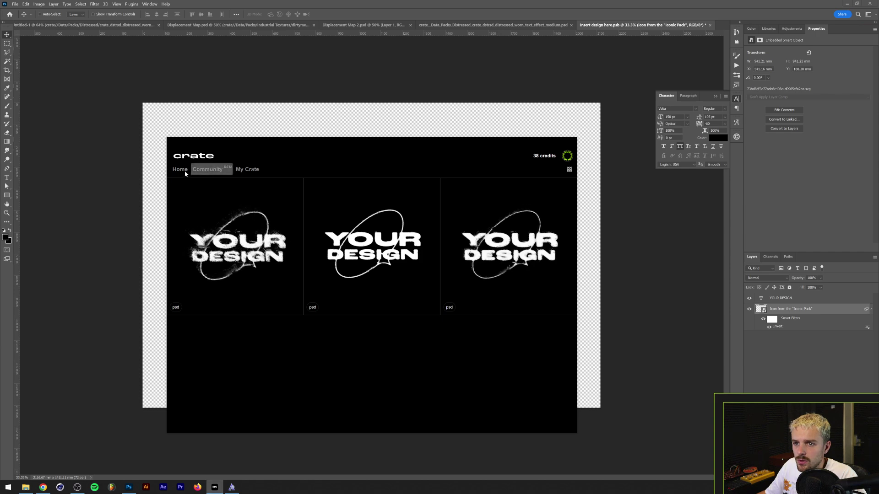
scroll(242, 320, "down", 10)
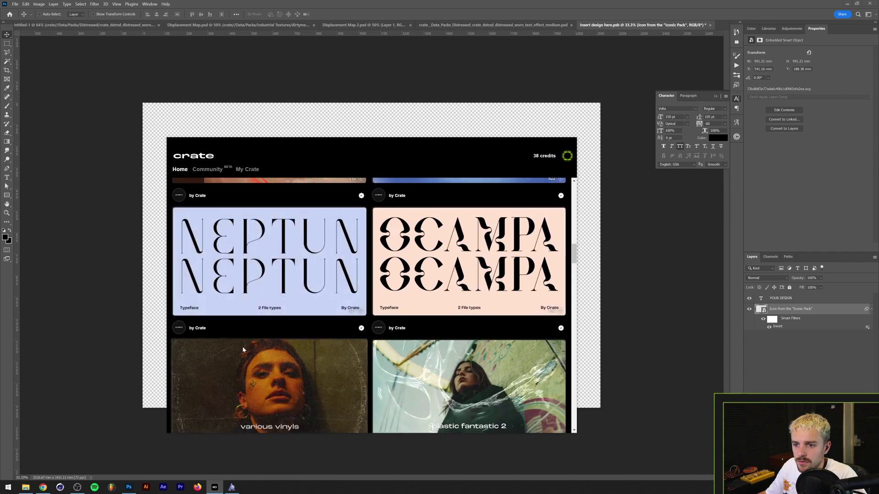
scroll(243, 347, "down", 5)
scroll(242, 347, "up", 7)
scroll(240, 346, "down", 18)
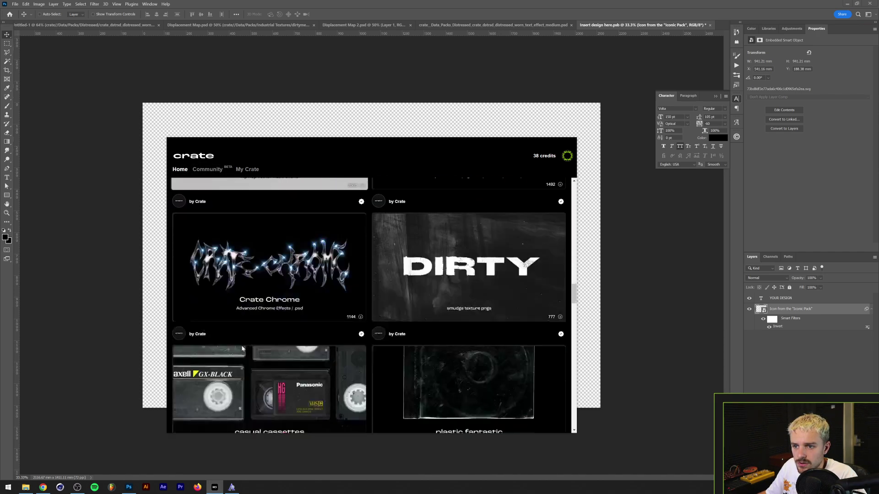
scroll(241, 345, "down", 5)
left_click(257, 301)
- Browse the Album Mode graphics and place the COMPACT disc logo SVG in the nested design file
left_click(234, 238)
scroll(233, 294, "down", 10)
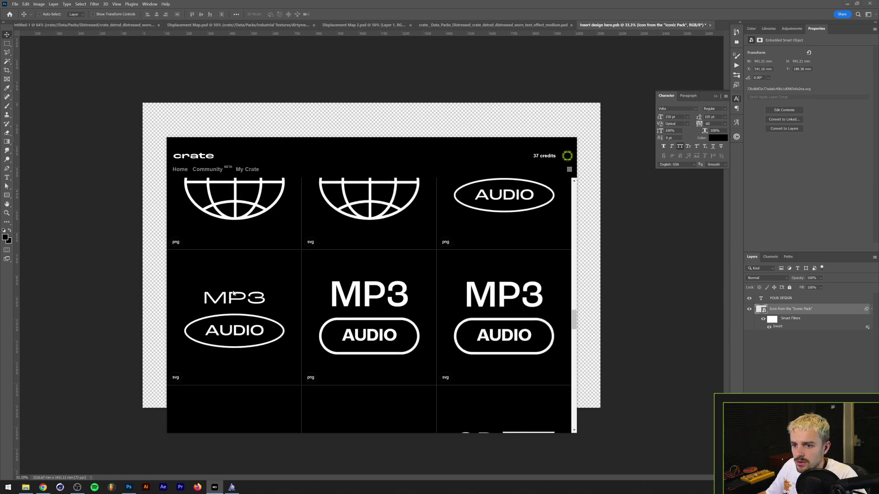
scroll(233, 293, "up", 9)
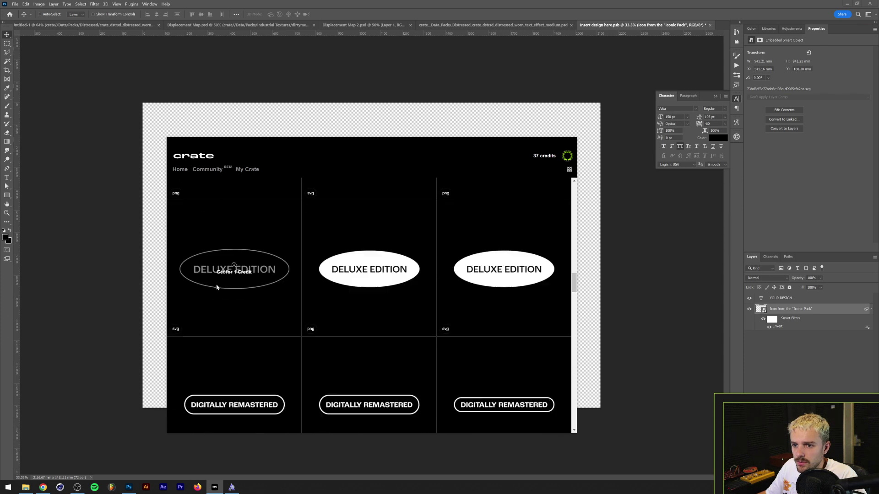
scroll(219, 294, "up", 3)
left_click_drag(243, 324, 364, 110)
left_click_drag(392, 255, 560, 229)
key("Return")
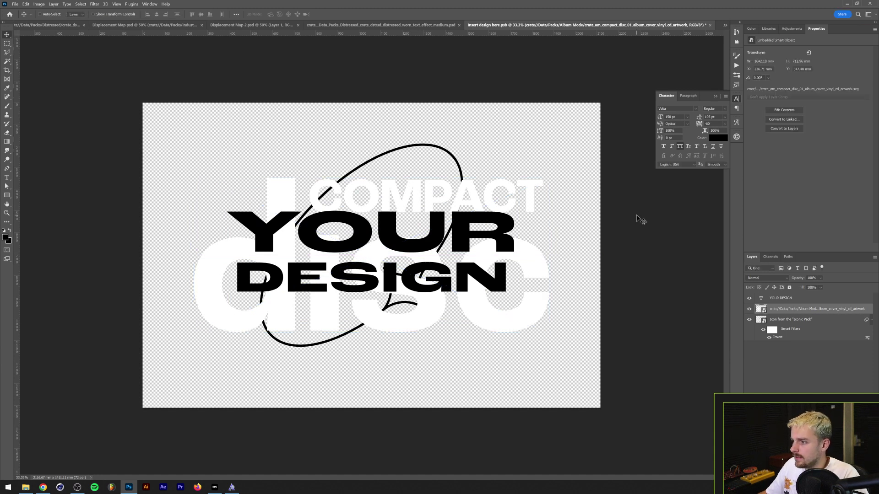
- Bring the COMPACT disc logo to the front with the placeholder layers hidden, and give it the icon's Invert filter to make it black
key("ctrl+bracketright")
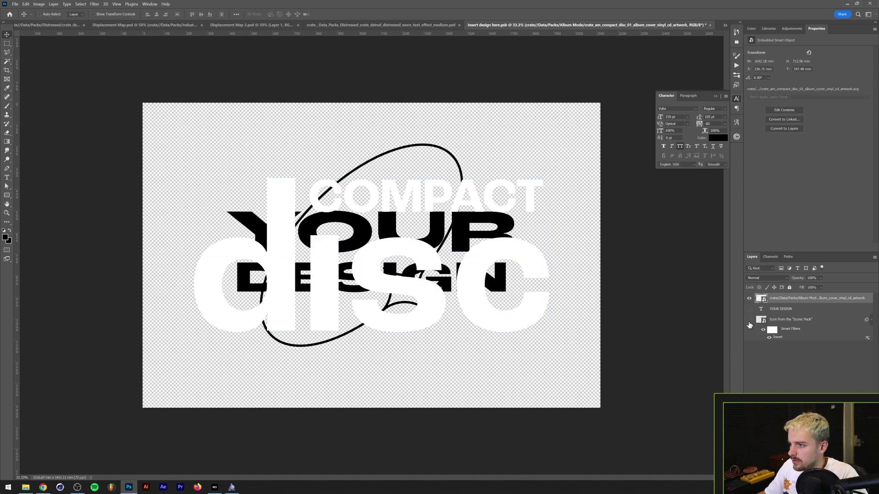
left_click_drag(791, 328, 761, 299)
- Save and close the nested design and the worn text effect document to update the cover with the distressed logo
key("ctrl+s")
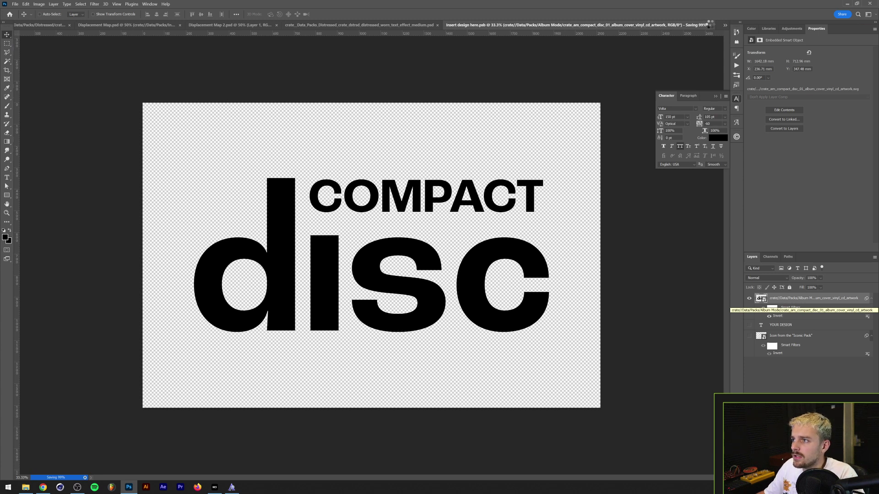
left_click(711, 25)
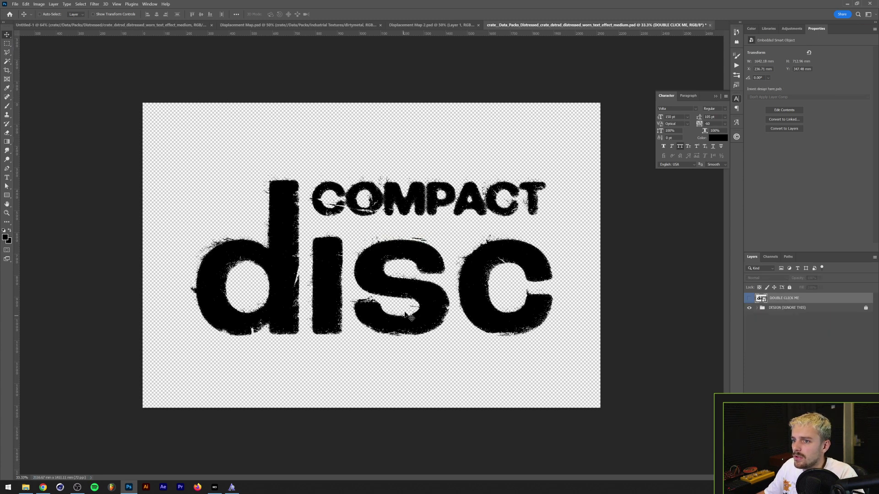
left_click(757, 309)
left_click(757, 309)
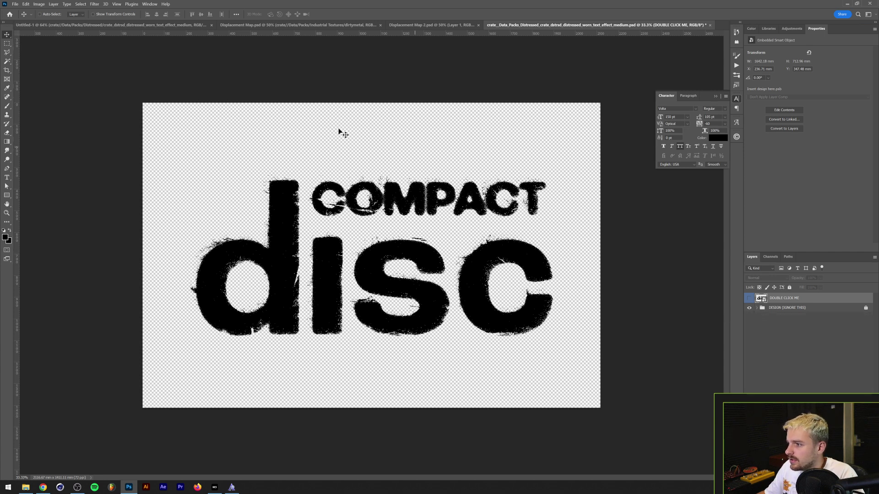
key("ctrl+s")
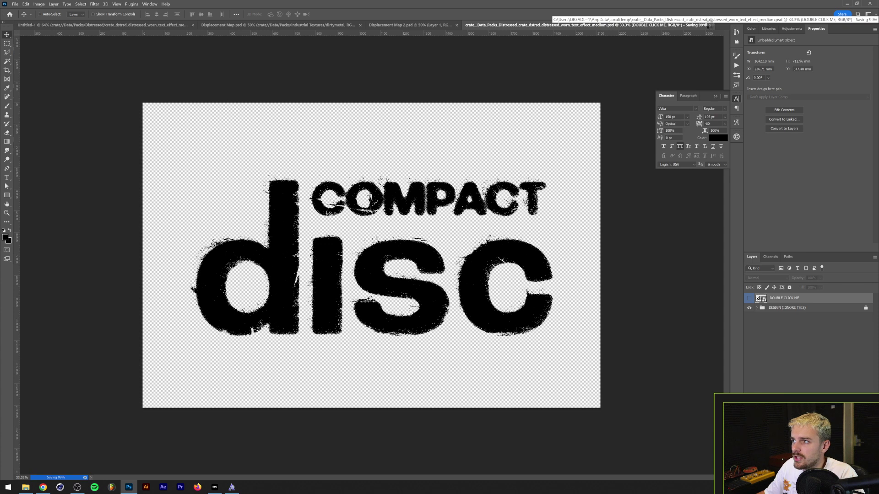
left_click(710, 25)
- Scale the compact disc logo down and place it in the lower-left corner of the cover, on the white torn paper
scroll(453, 276, "down", 7)
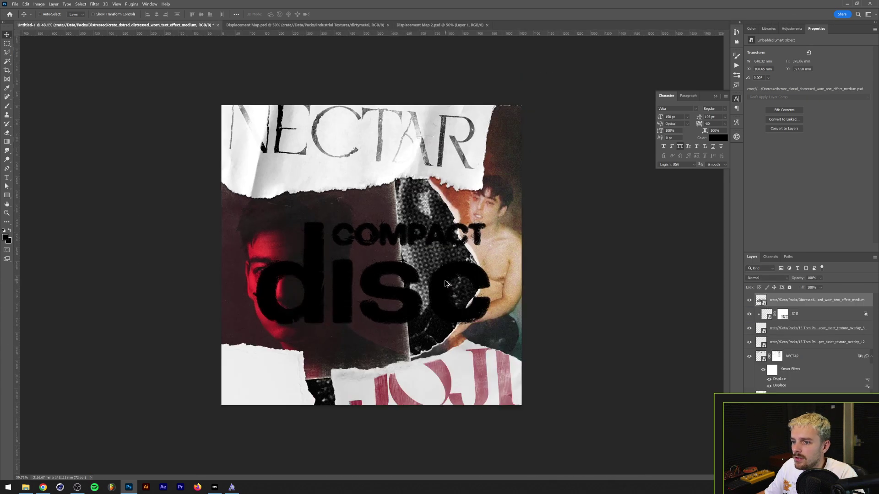
left_click_drag(432, 288, 409, 316)
key("ctrl+t")
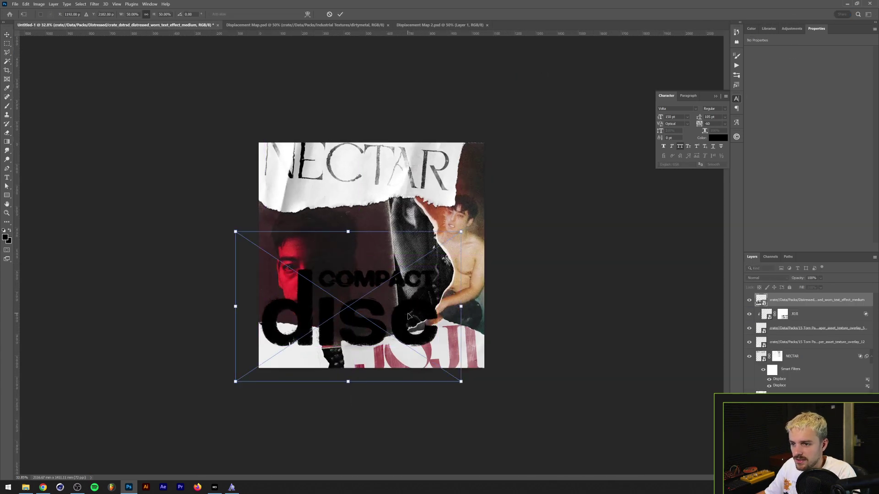
left_click_drag(463, 307, 301, 307)
left_click_drag(281, 313, 346, 284)
scroll(298, 357, "up", 10)
key("Return")
- Give the disc logo a dark red Color Overlay and use Blend If on the underlying highlights to let the paper texture show through
scroll(346, 284, "up", 3)
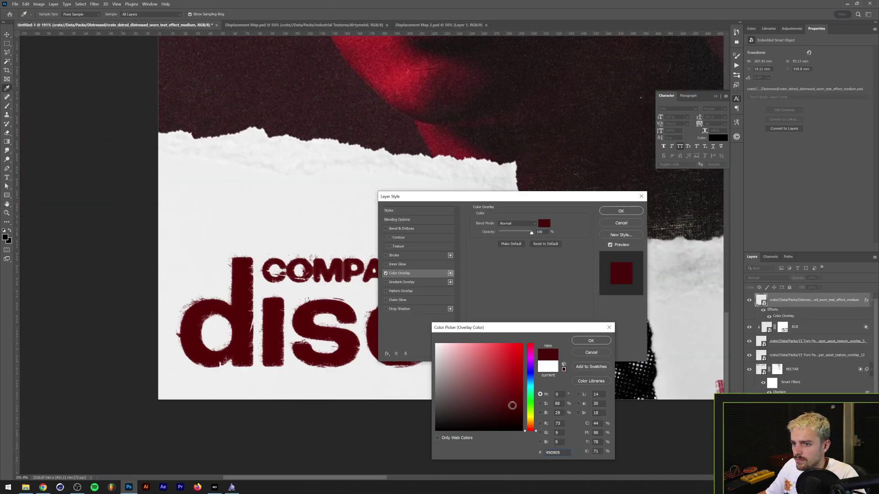
key("Return")
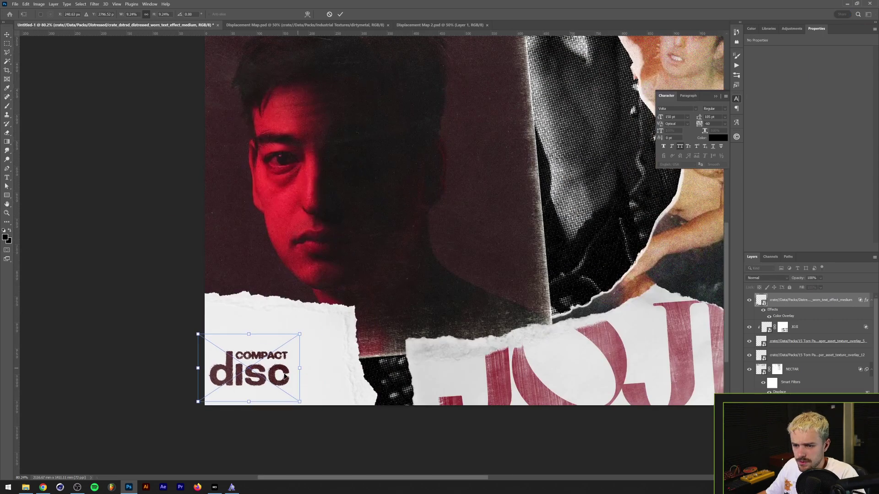
key("Return")
scroll(258, 416, "down", 1)
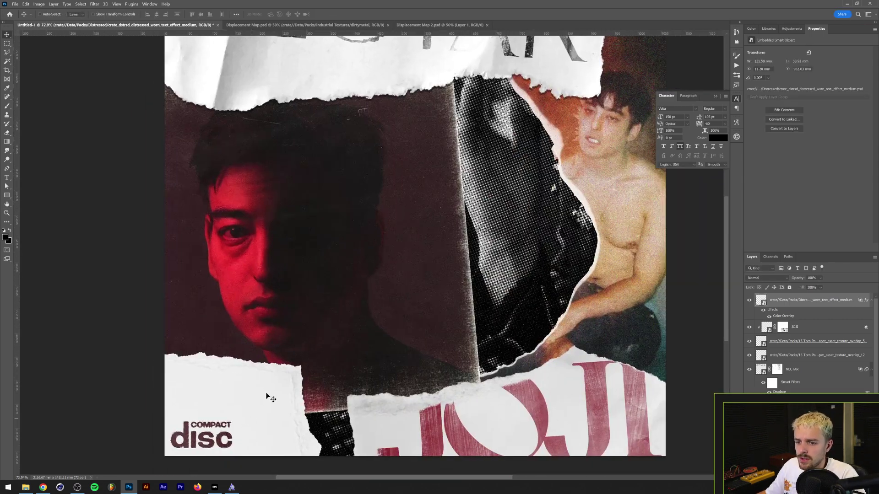
- Browse the community packs in Crate and place the broken heart PNG from the Free Collage Pack on the cover, above the disc logo
left_click(214, 487)
left_click(207, 169)
scroll(248, 278, "down", 15)
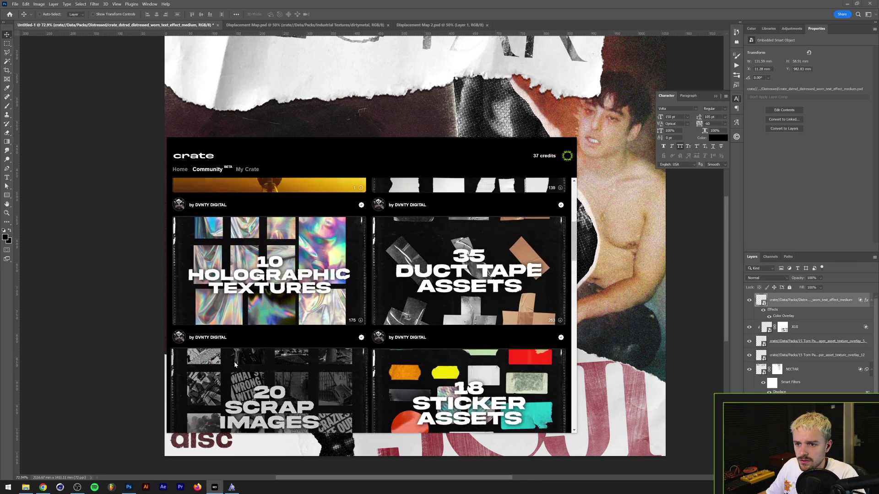
scroll(266, 335, "up", 1)
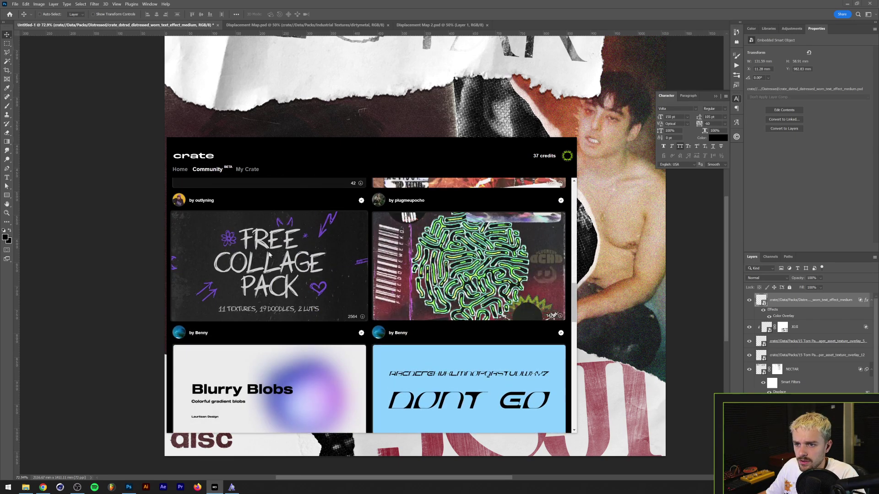
left_click(267, 362)
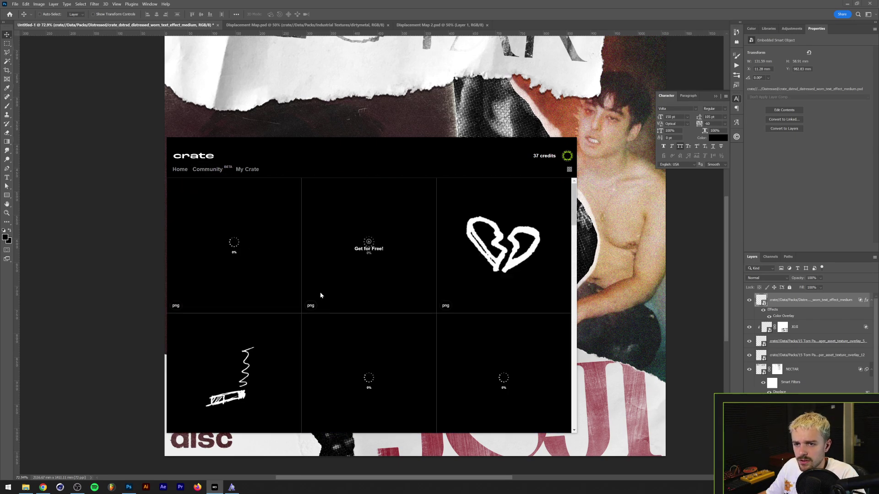
left_click(503, 240)
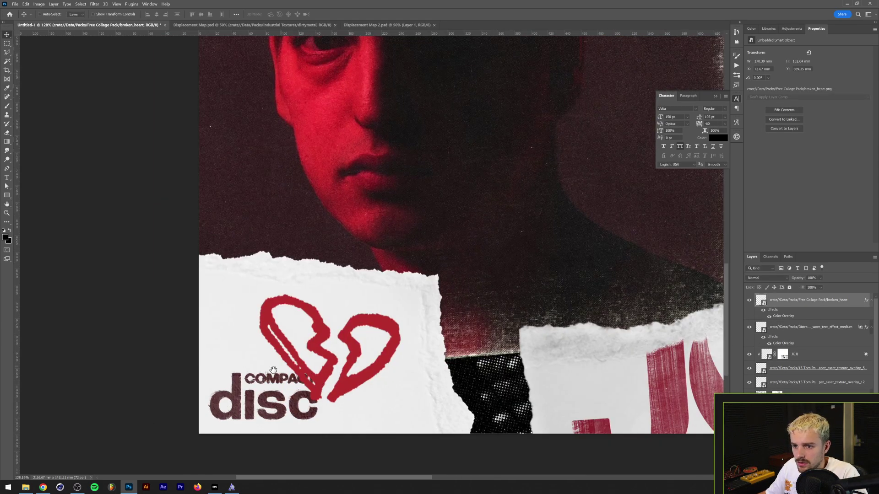
- Blend the red broken heart into the paper texture by splitting the highlight end of its underlying layer range in Blend If
left_click(858, 301)
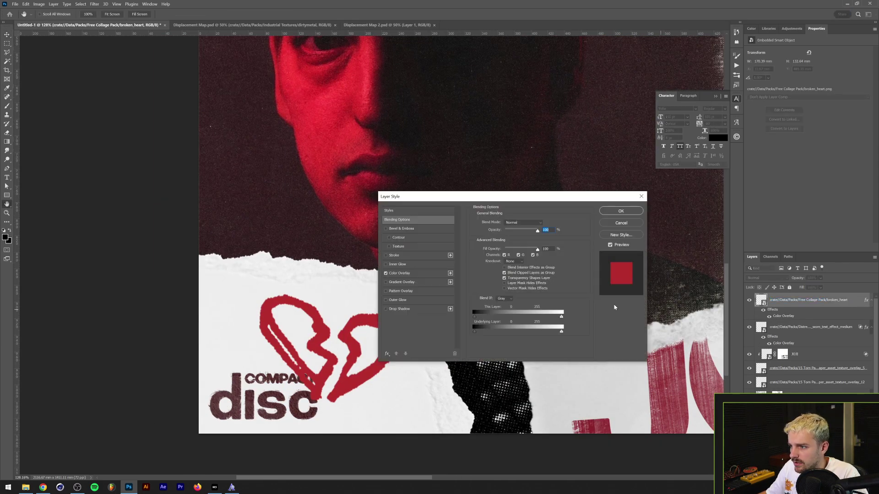
left_click_drag(561, 333, 554, 333)
left_click(621, 211)
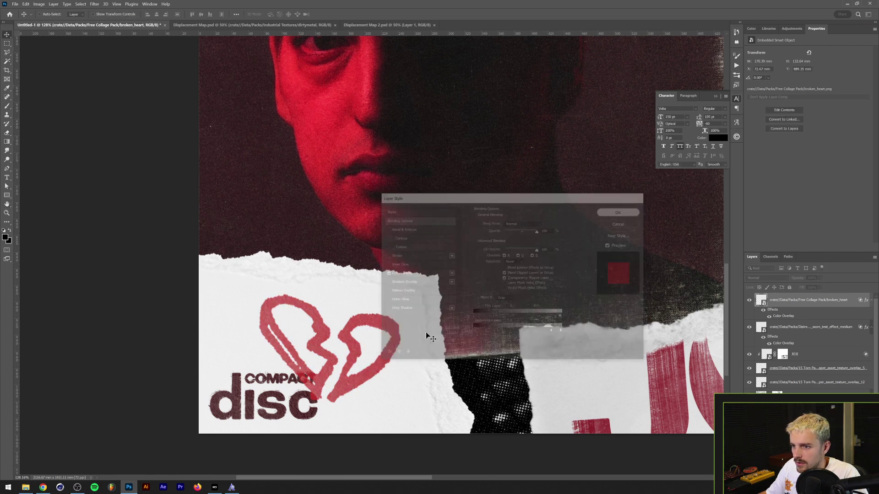
scroll(306, 345, "up", 3)
left_click_drag(307, 346, 324, 329)
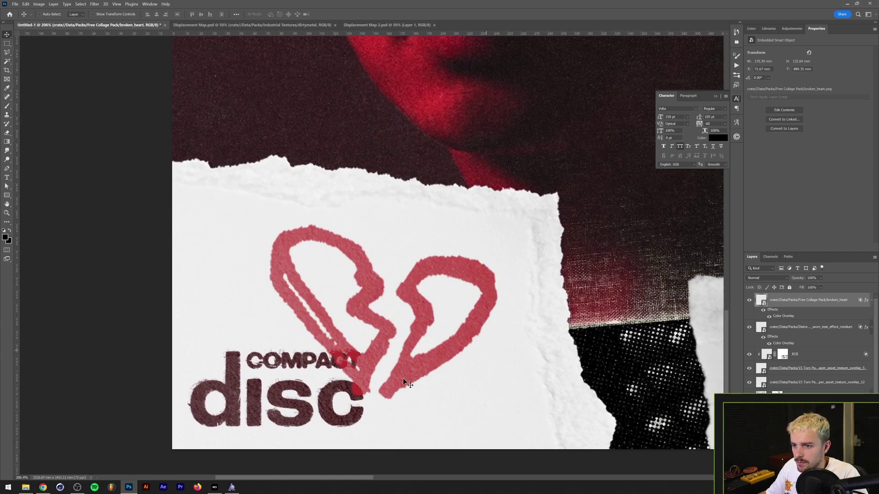
- Load the broken heart's outline as a selection and mask out the part of the disc logo that lies under it
left_click(761, 301, "ctrl")
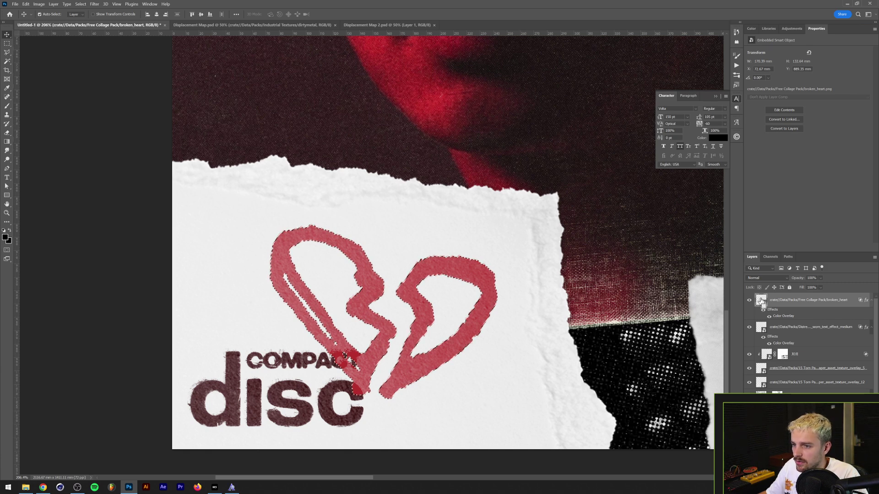
left_click(761, 328)
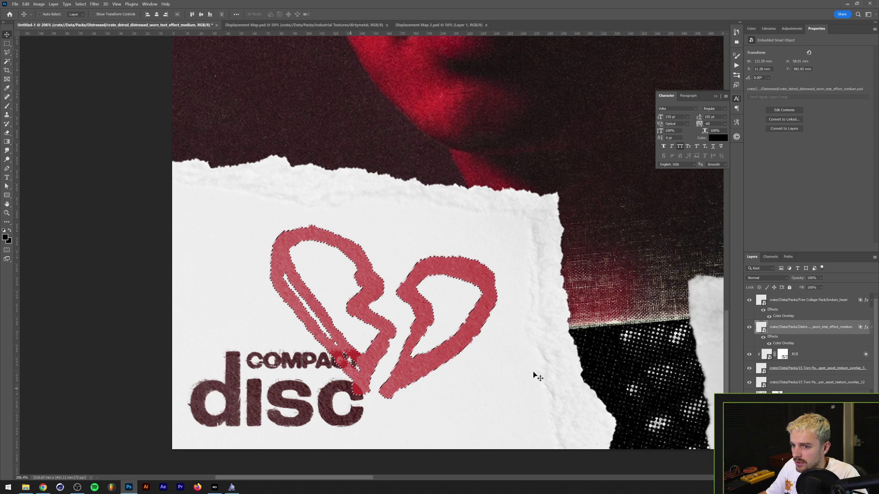
left_click(749, 327)
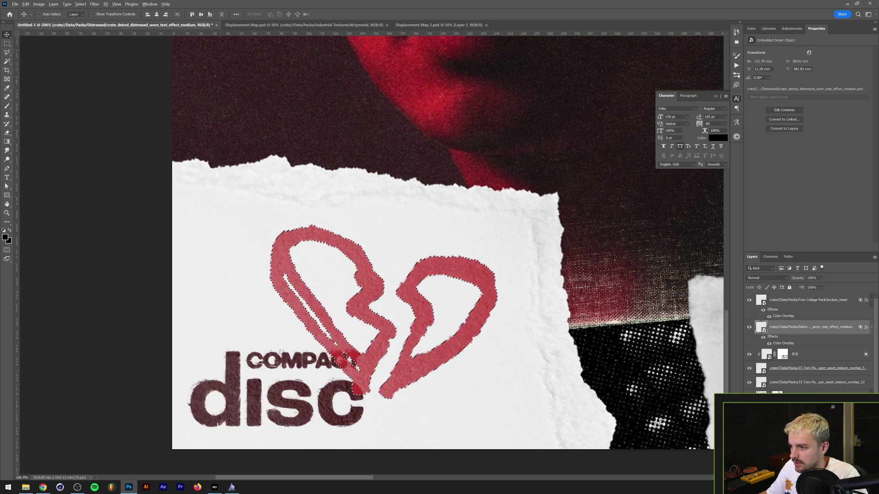
left_click(827, 477, "alt")
scroll(294, 410, "up", 7)
scroll(282, 408, "up", 4)
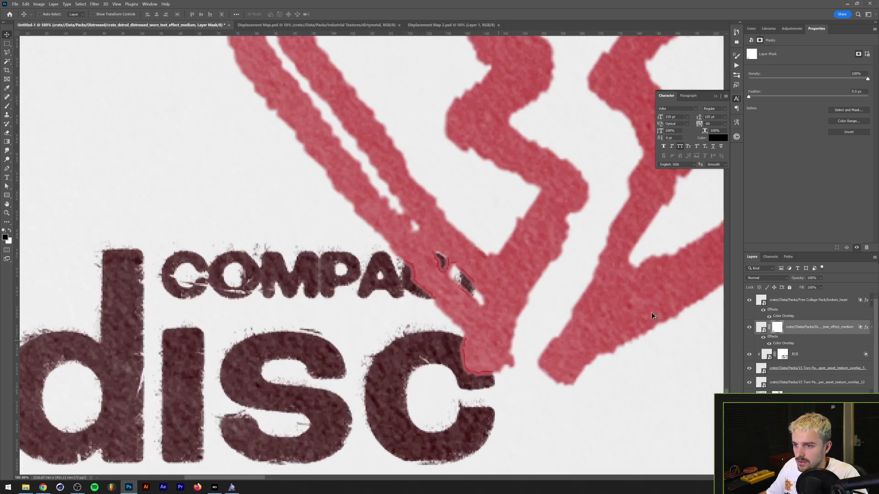
scroll(413, 294, "down", 4)
scroll(413, 297, "up", 2)
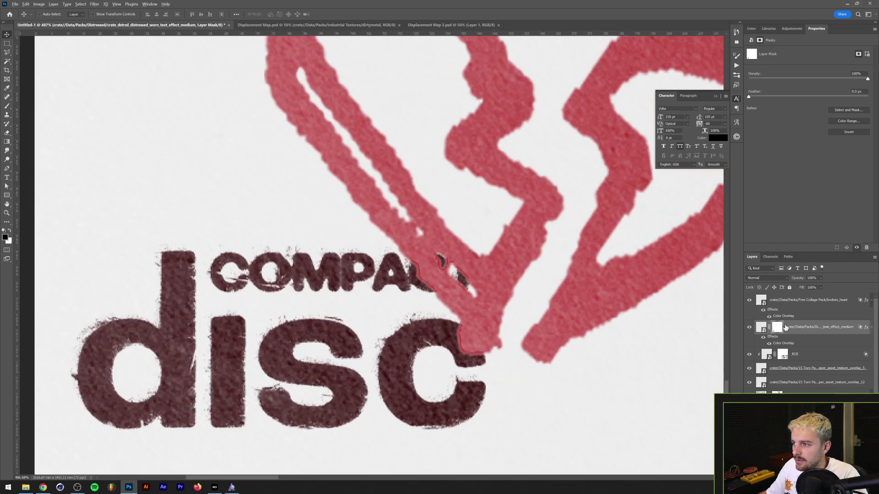
- Examine the masked overlap between the disc logo and the broken heart, up close and on the whole cover
left_click(778, 328, "alt")
left_click(778, 328, "alt")
scroll(460, 216, "down", 5)
scroll(459, 216, "down", 1)
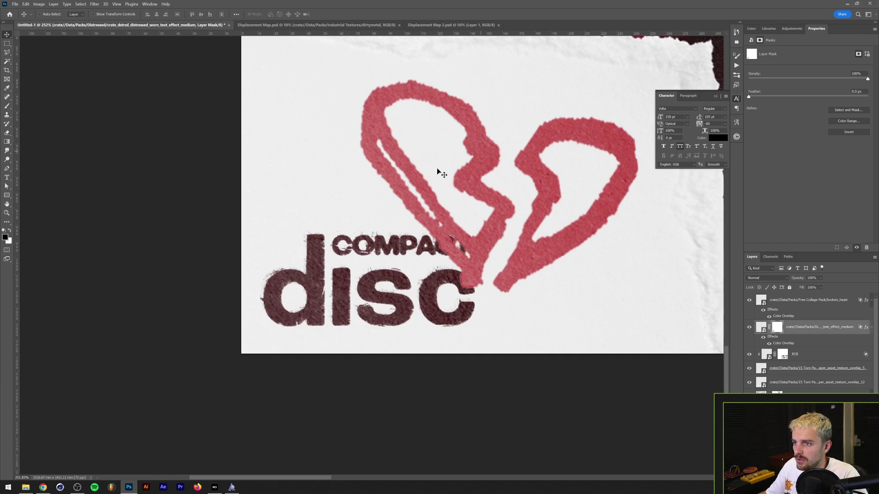
scroll(443, 295, "up", 1)
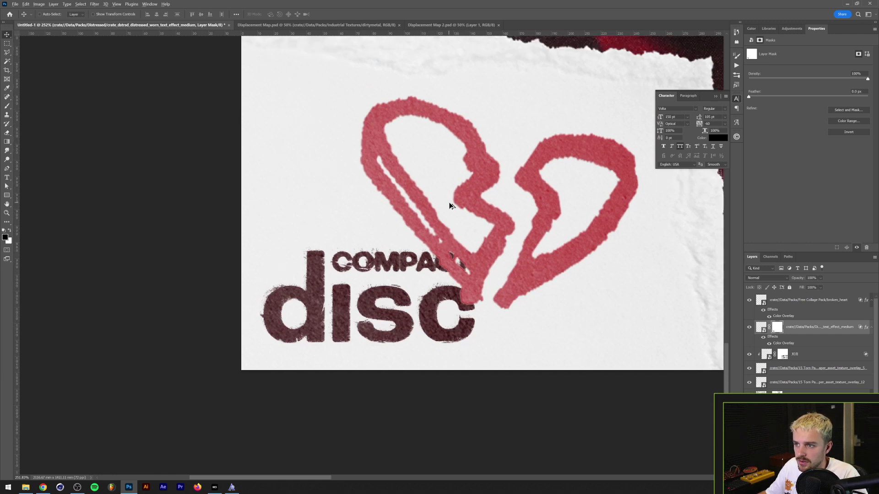
scroll(451, 207, "down", 2)
scroll(436, 243, "up", 5)
scroll(431, 229, "down", 5)
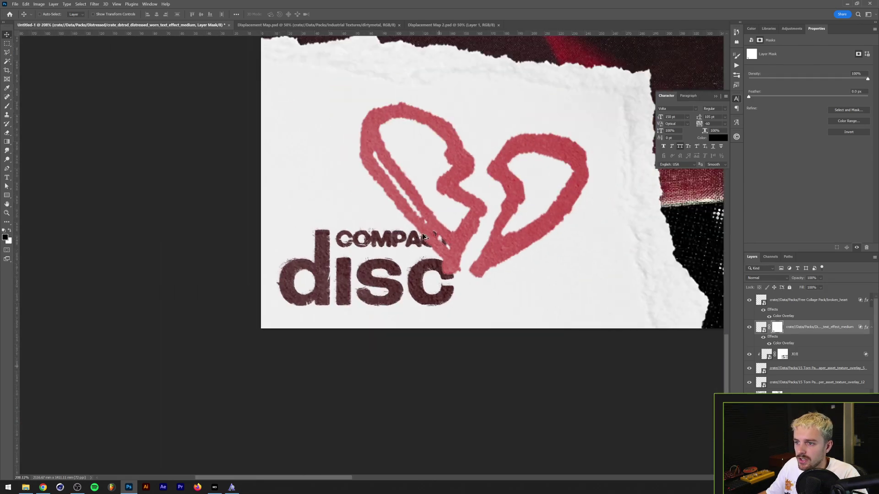
scroll(433, 260, "down", 15)
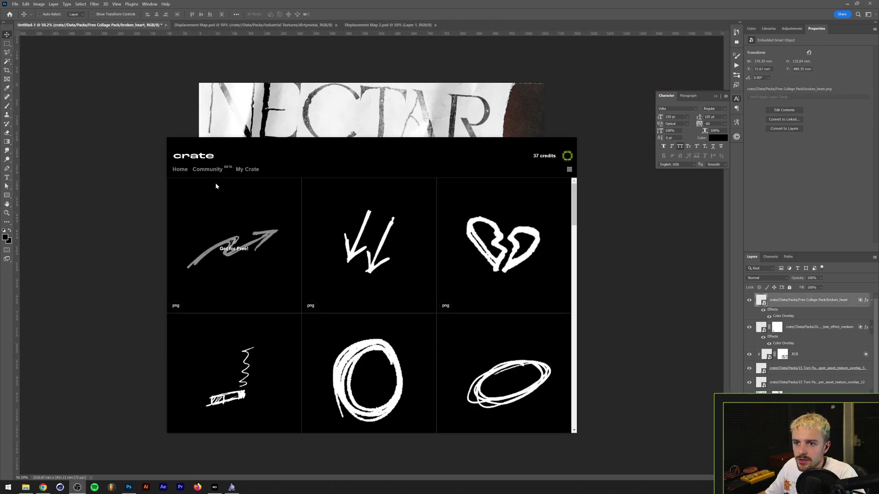
- Browse Crate's community packs and place the crossed brown tape from the Duct Tape Assets, enlarged and rotated about 30° between the lower papers
left_click(208, 169)
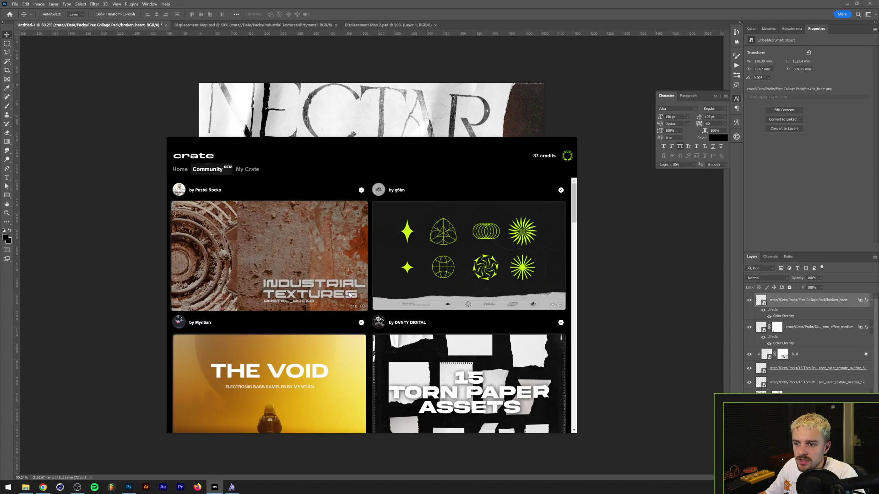
scroll(327, 303, "down", 8)
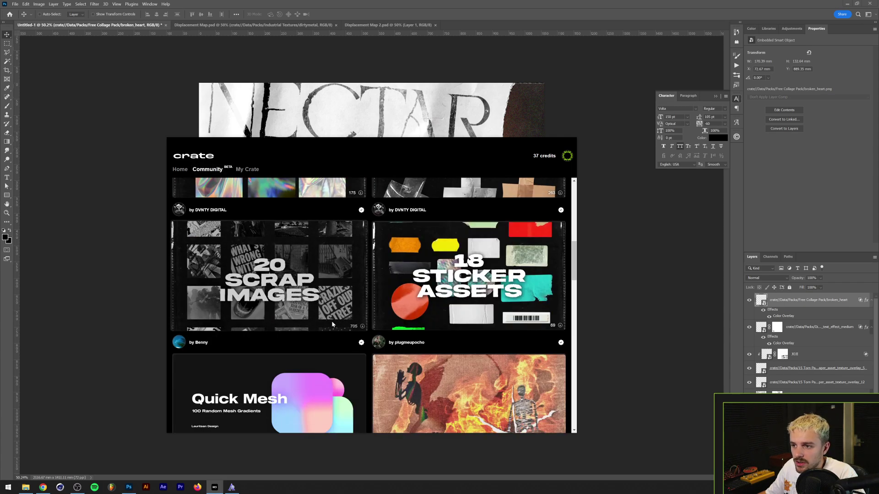
scroll(441, 314, "up", 4)
scroll(427, 320, "down", 4)
scroll(426, 319, "down", 7)
scroll(345, 348, "down", 8)
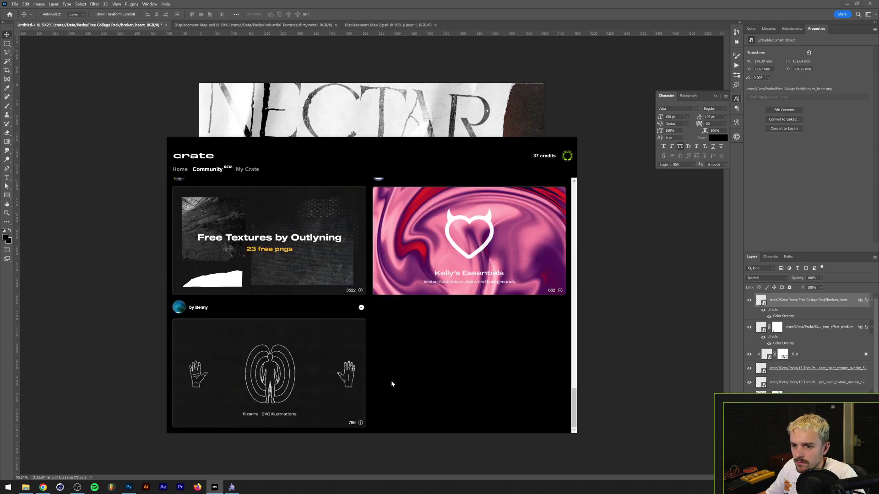
scroll(391, 383, "up", 15)
scroll(444, 280, "up", 2)
left_click(442, 296)
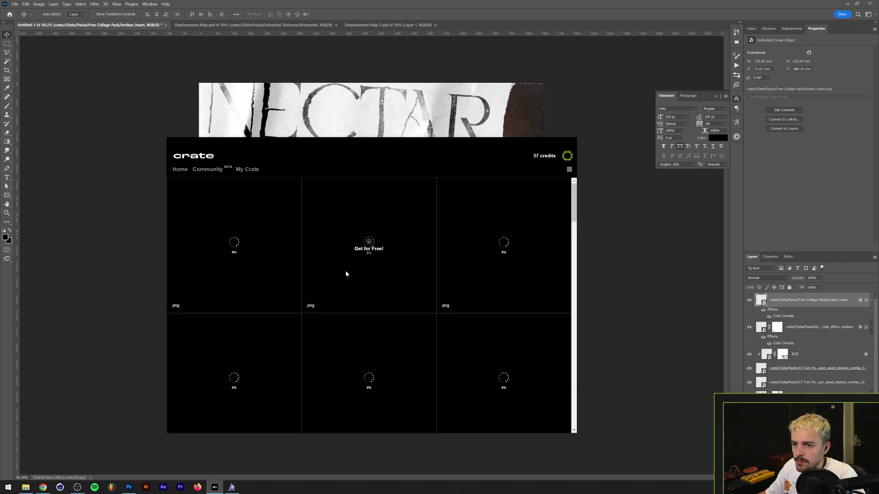
left_click(230, 247)
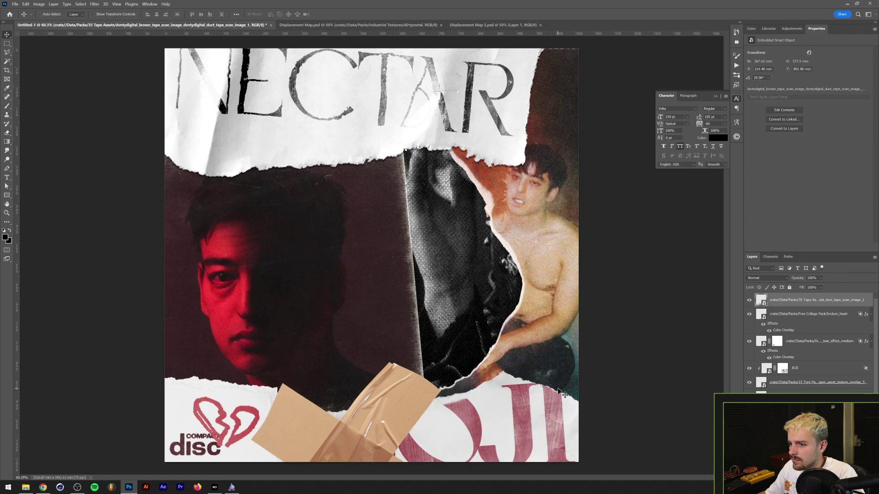
- Scale down the JOJI title from its left side so that the whole word fits beside the tape
left_click(781, 370)
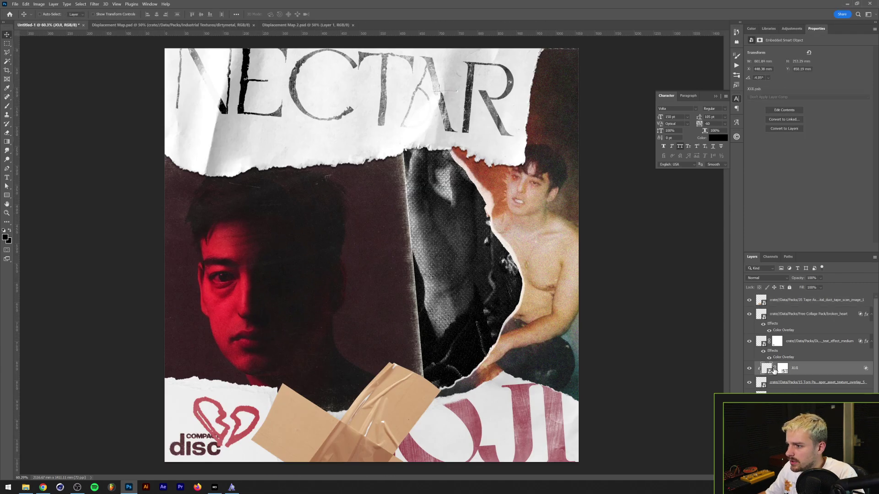
key("ctrl+t")
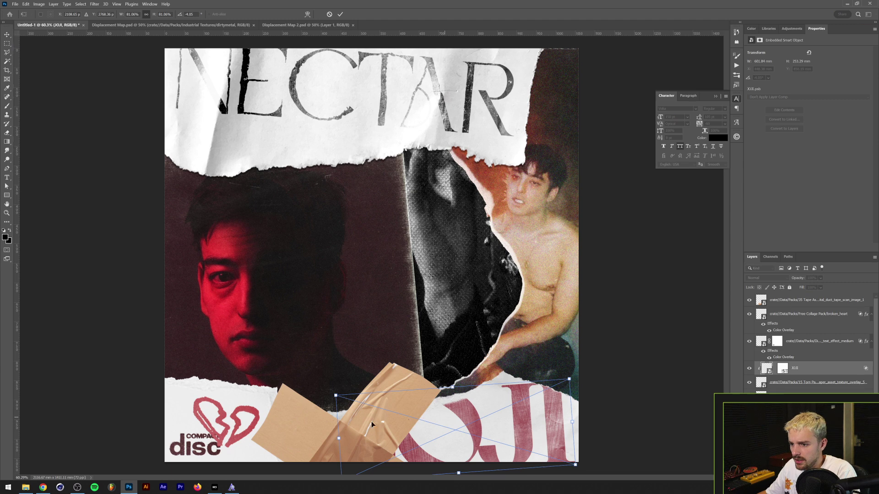
left_click_drag(338, 435, 391, 429)
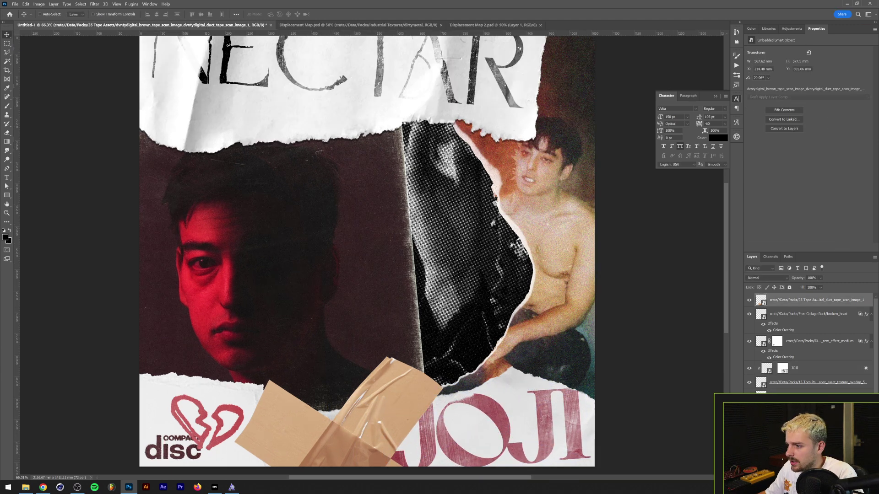
- Add a Drop Shadow to the brown tape with a short distance
left_click(793, 477)
left_click(808, 472)
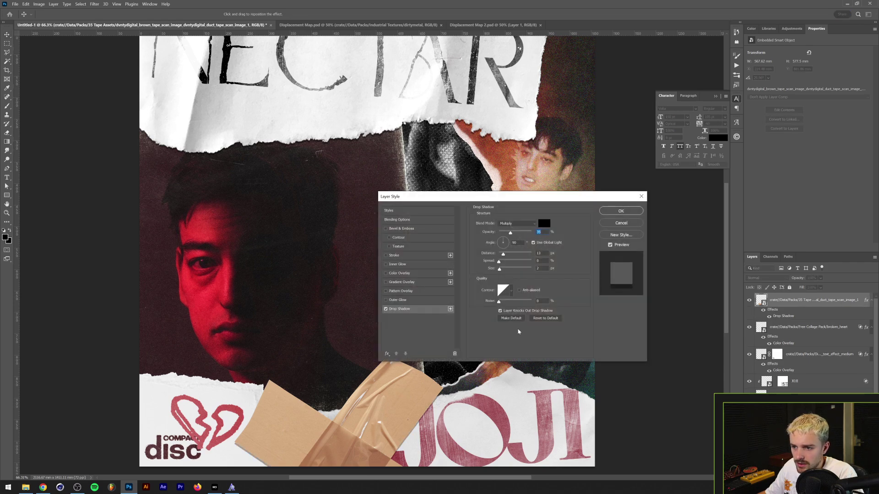
left_click_drag(503, 254, 501, 254)
key("Return")
scroll(414, 346, "down", 3)
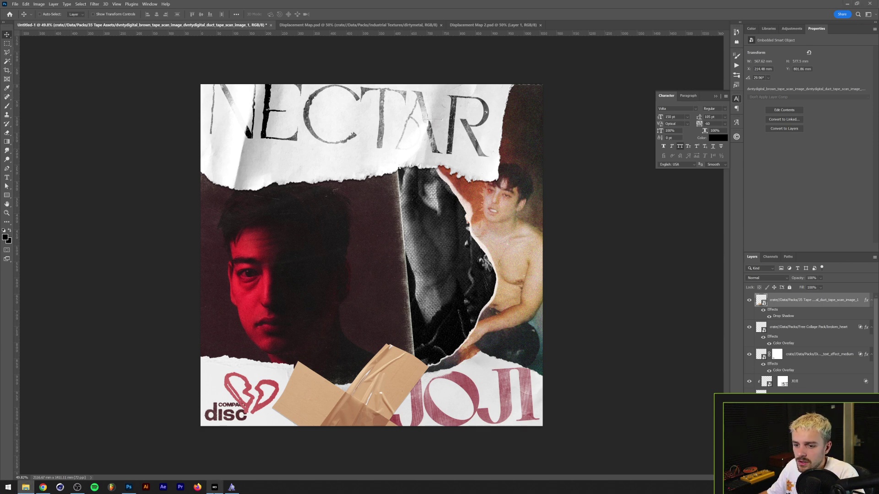
- Browse Crate's own packs and place the heavy distressed worn text effect from the Distressed pack on the cover
left_click(215, 487)
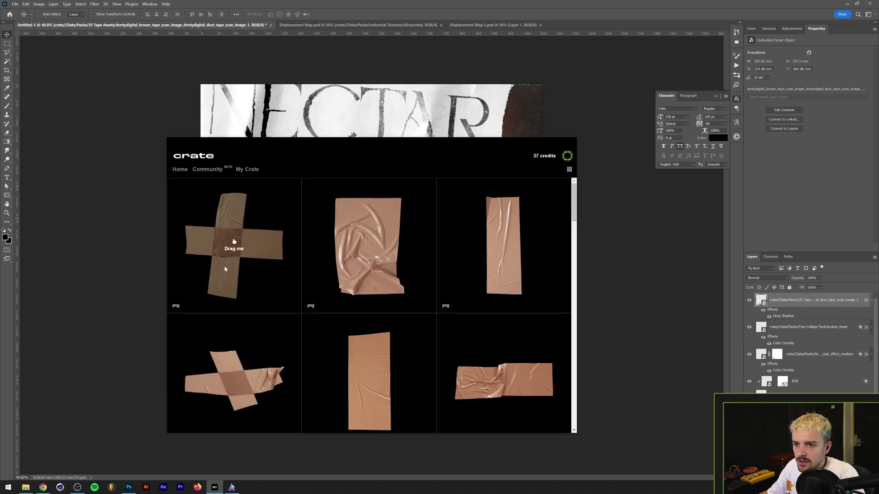
left_click(188, 170)
scroll(261, 334, "down", 10)
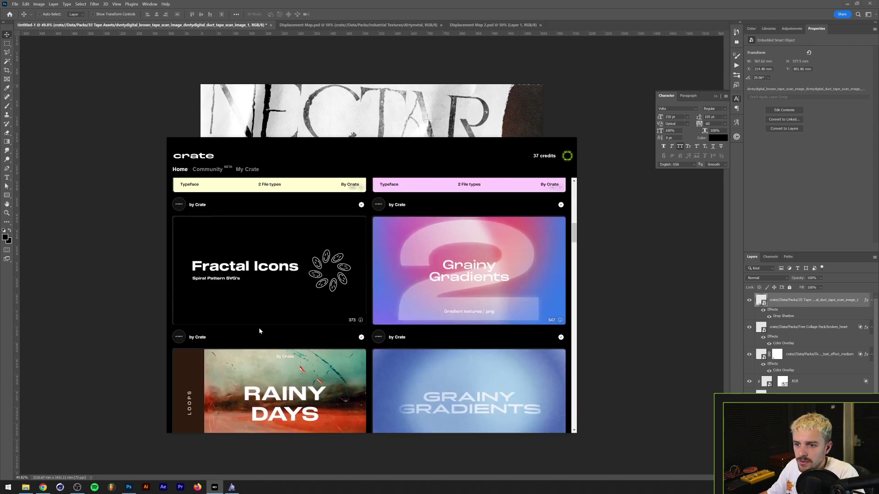
scroll(256, 331, "down", 6)
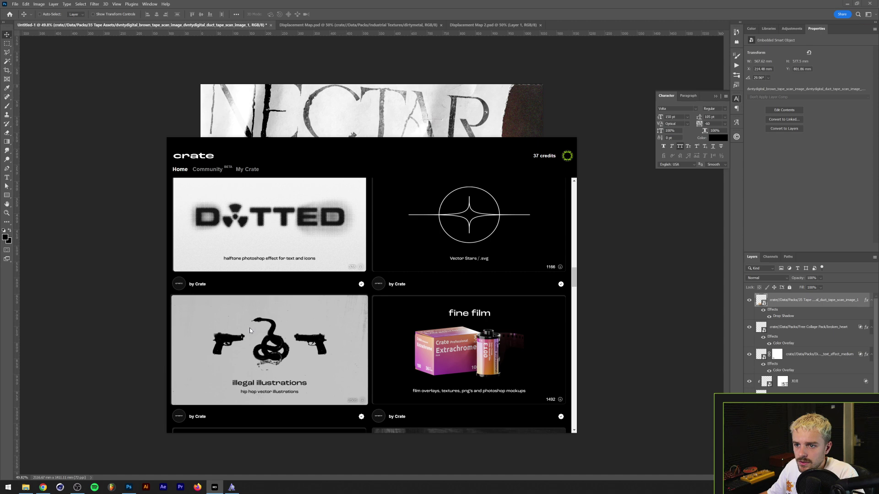
scroll(249, 328, "down", 8)
scroll(248, 330, "down", 5)
left_click(203, 241)
left_click(235, 249)
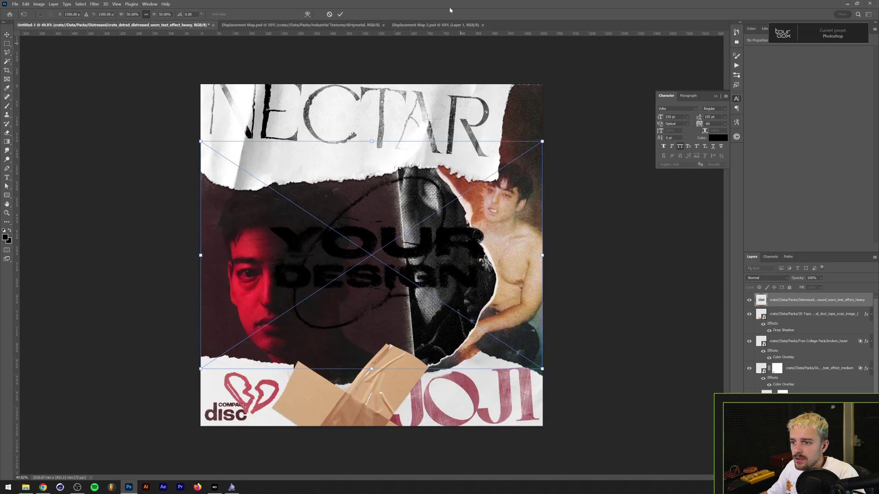
left_click(340, 14)
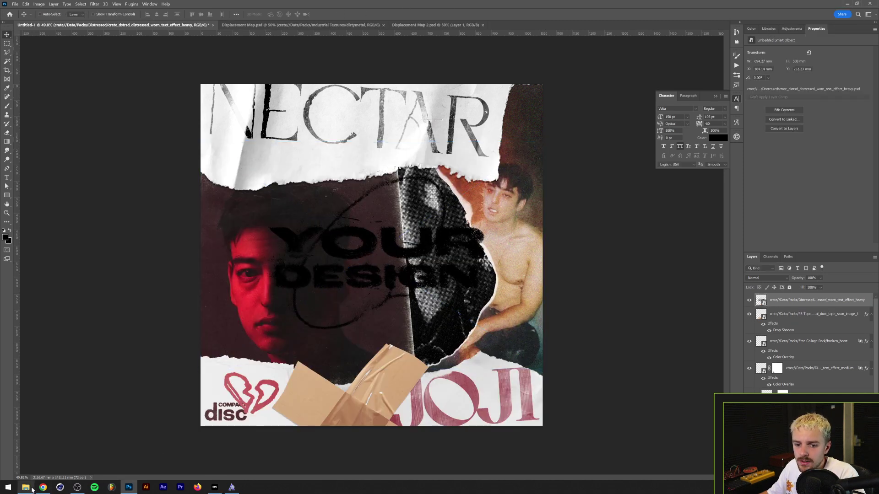
- Place the torn grid paper from Crate beneath the heavy worn text effect and group both layers as Joji Threshold
left_click(215, 487)
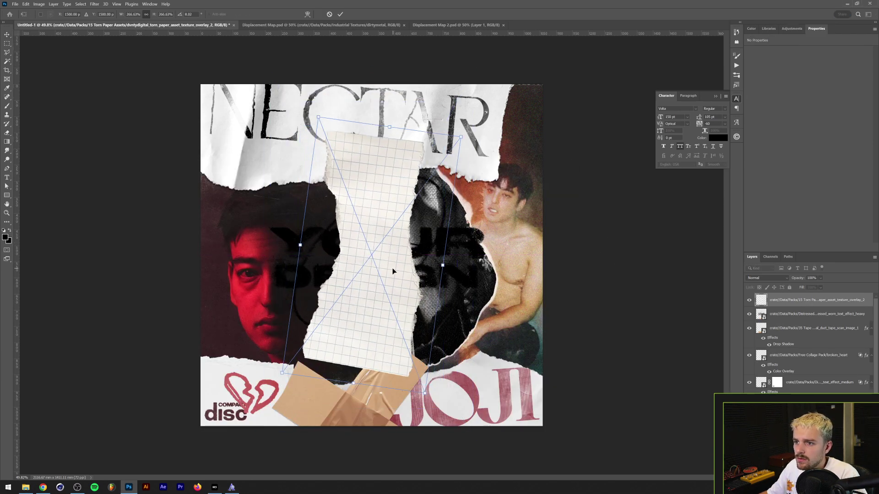
left_click_drag(780, 308, 781, 322)
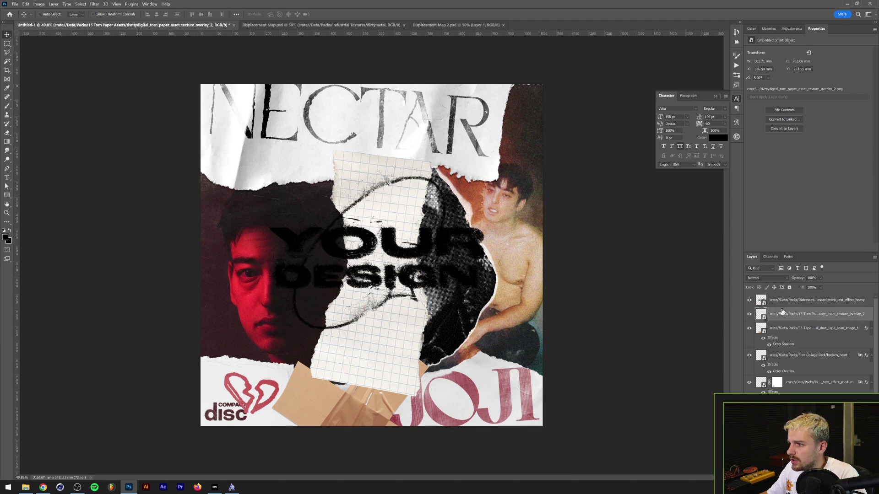
key("ctrl+g")
double_click(777, 298)
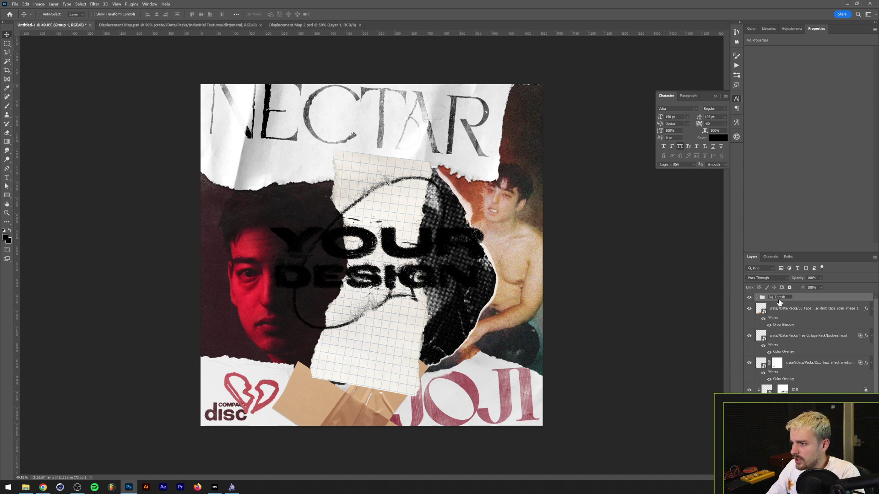
key("Return")
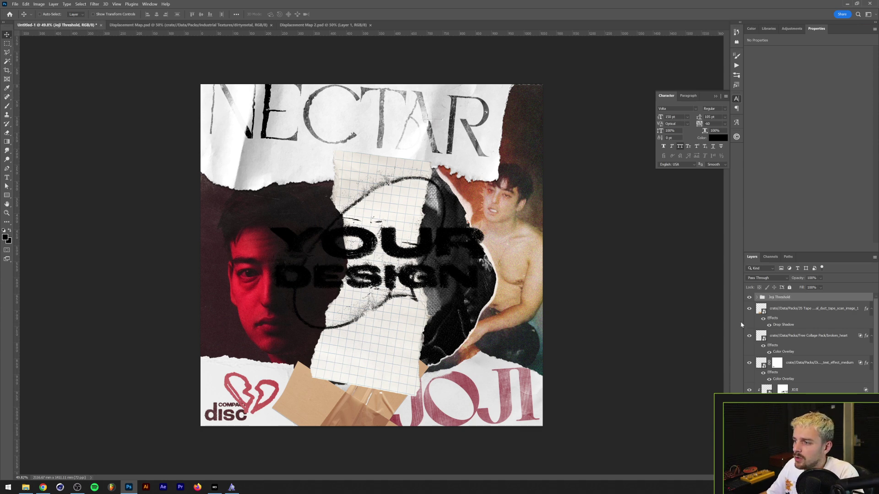
- Open the contents of the heavy worn text effect in the Joji Threshold group, down to its nested design placeholder
key("alt+Tab")
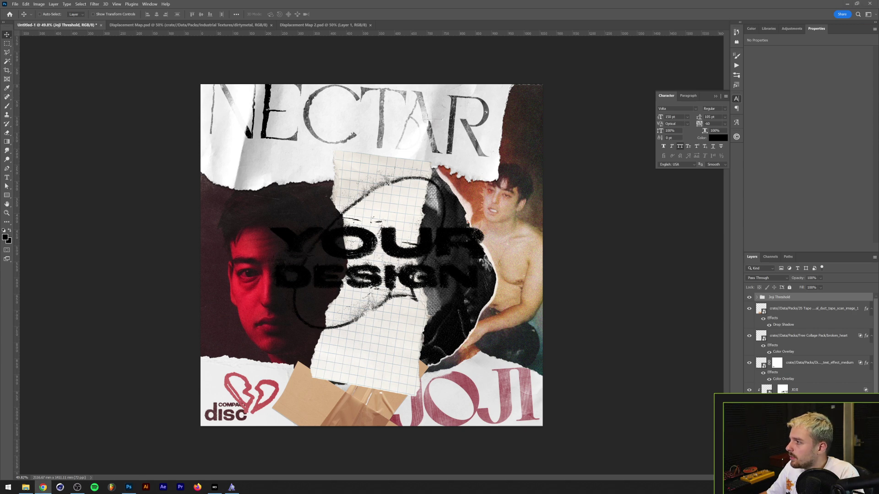
left_click(759, 299)
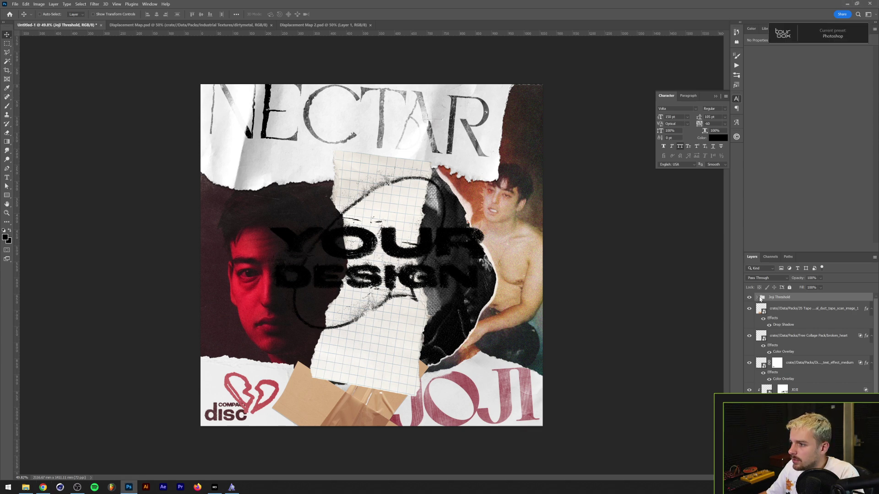
left_click(757, 297)
double_click(764, 311)
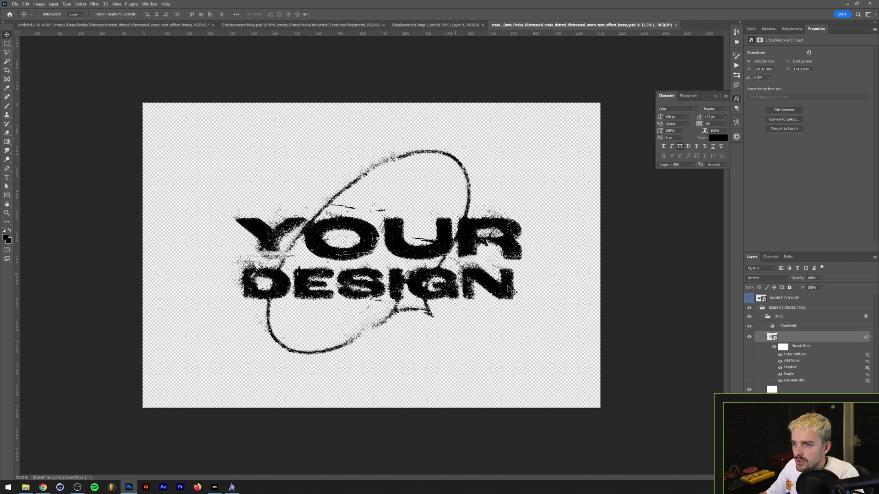
left_click(758, 308)
double_click(761, 298)
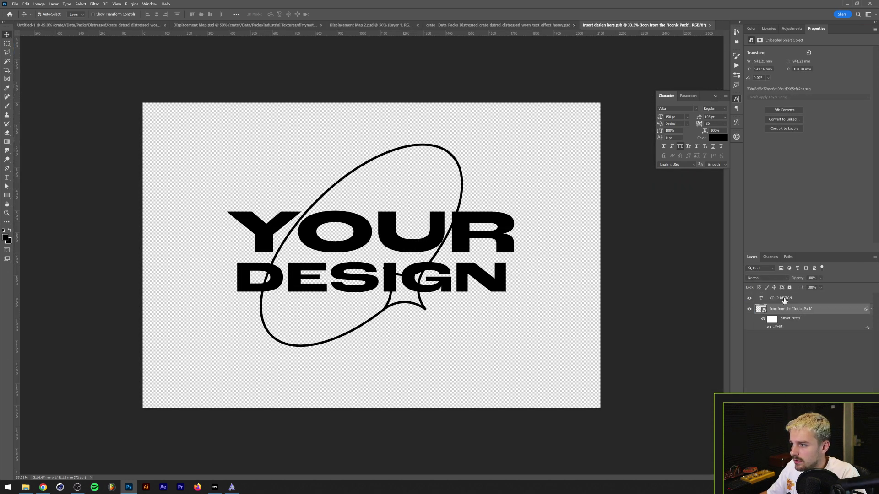
- Replace the YOUR DESIGN text and icon in the placeholder with the photo of the seated man in the colourful suit
left_click(784, 300)
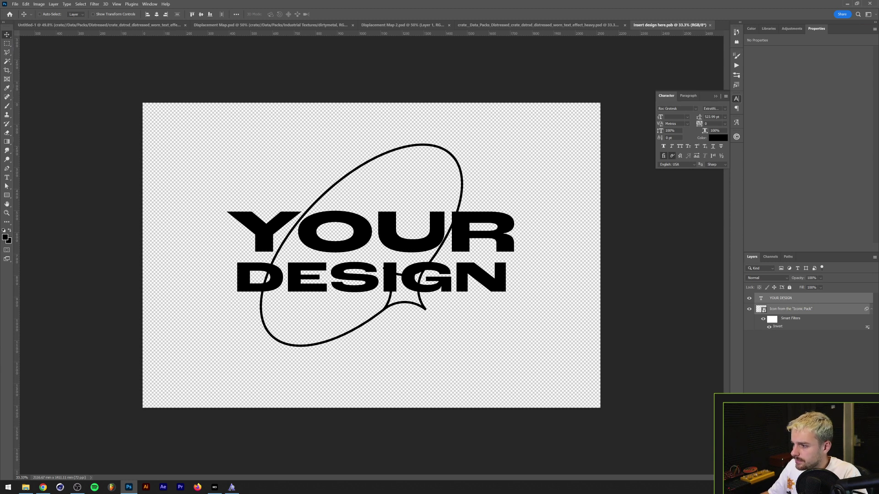
left_click(837, 477)
left_click(780, 309)
left_click(781, 319, "shift")
key("Delete")
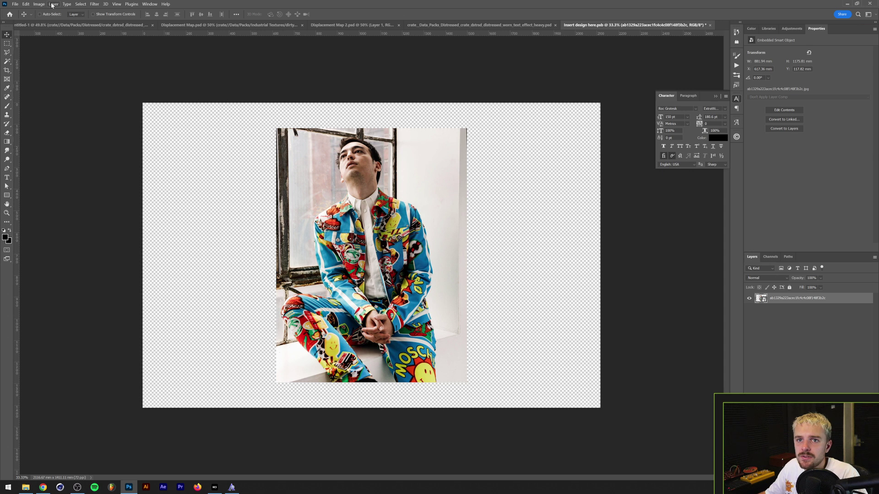
- Apply a Threshold adjustment at level 128 to the seated portrait photo
left_click(39, 5)
mouse_move(48, 20)
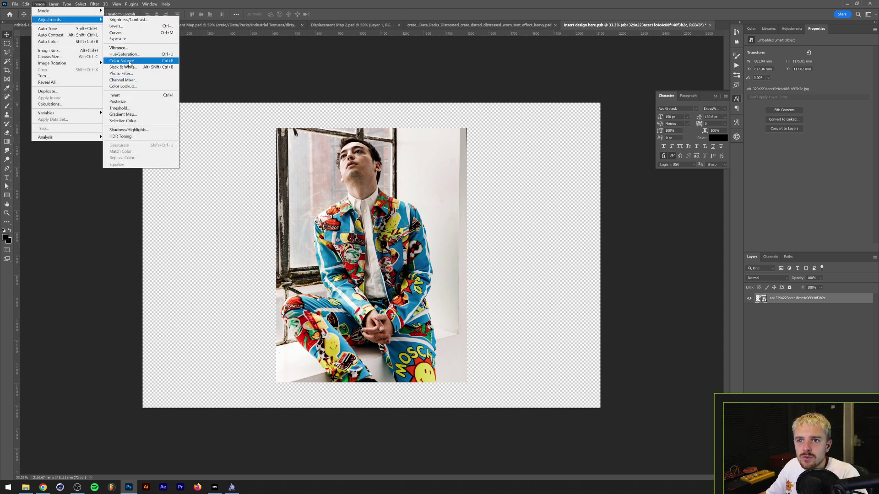
left_click(119, 108)
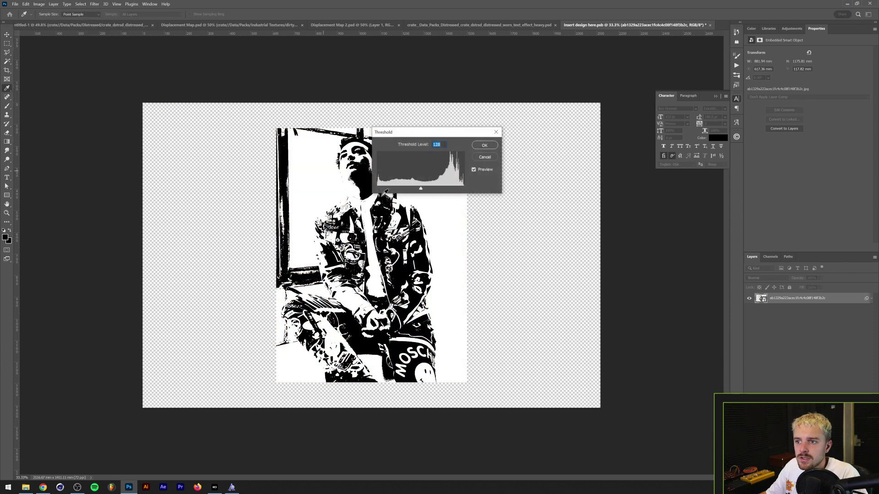
left_click(484, 145)
- Hide the portrait's white areas with Blend If by splitting This Layer's white point down to about 160
double_click(836, 302)
left_click_drag(562, 318, 528, 317)
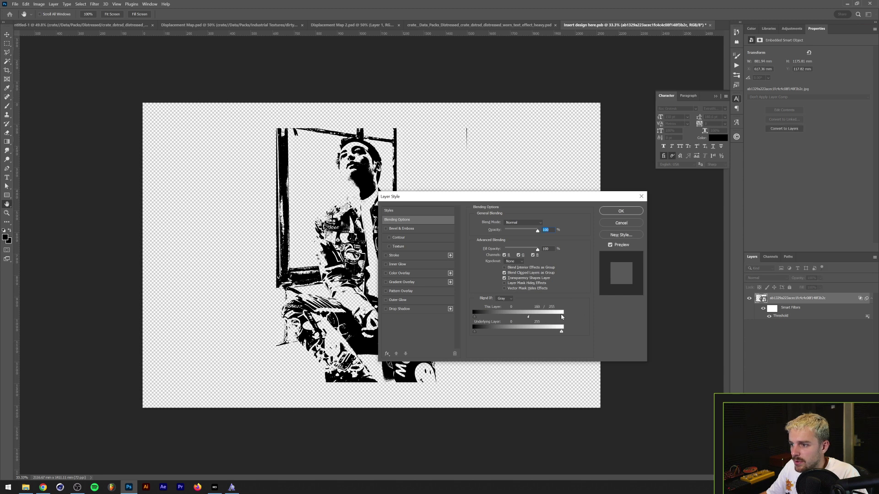
left_click(621, 211)
- Save and close the nested design file and the worn text effect document to update the cover
key("ctrl+s")
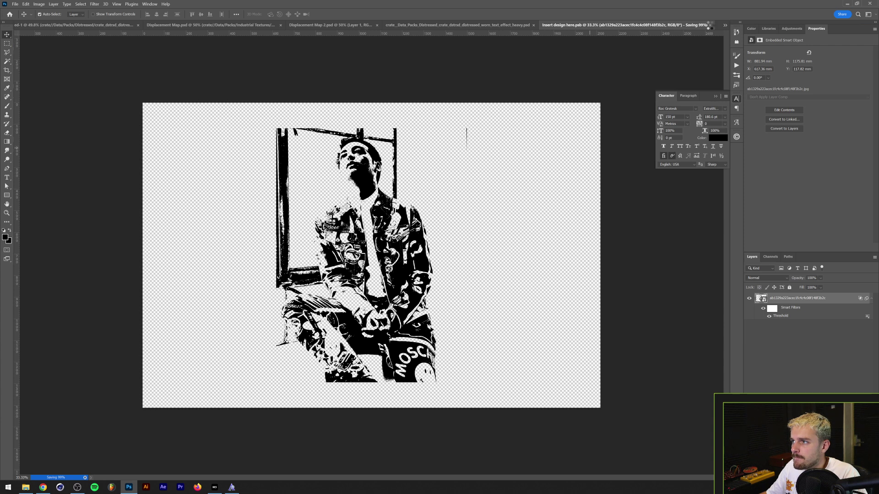
left_click(710, 26)
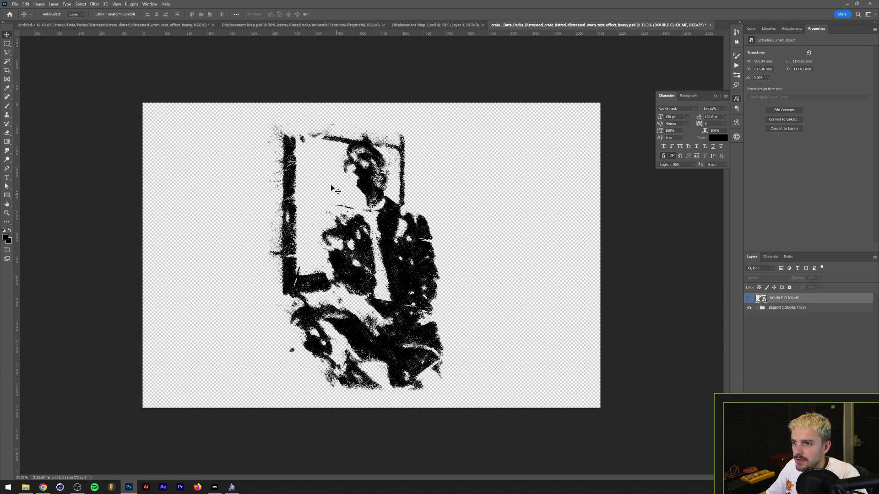
scroll(315, 282, "up", 6)
scroll(321, 271, "down", 6)
scroll(320, 245, "up", 2)
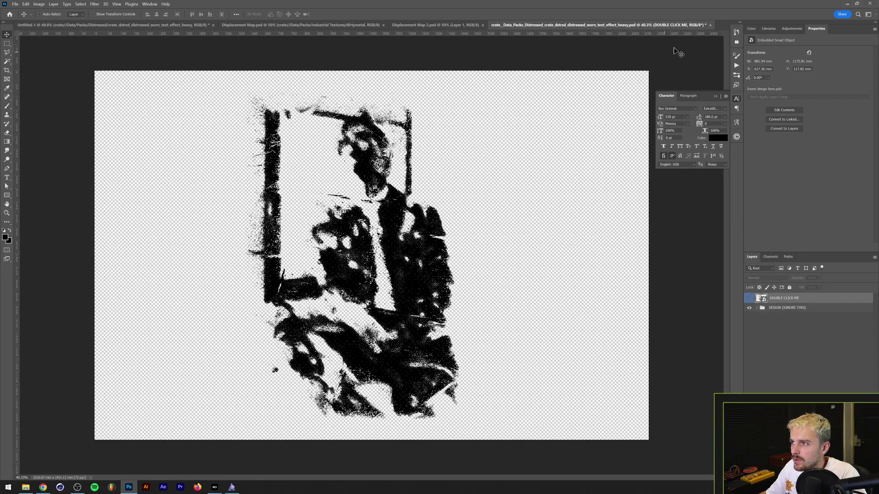
key("ctrl+s")
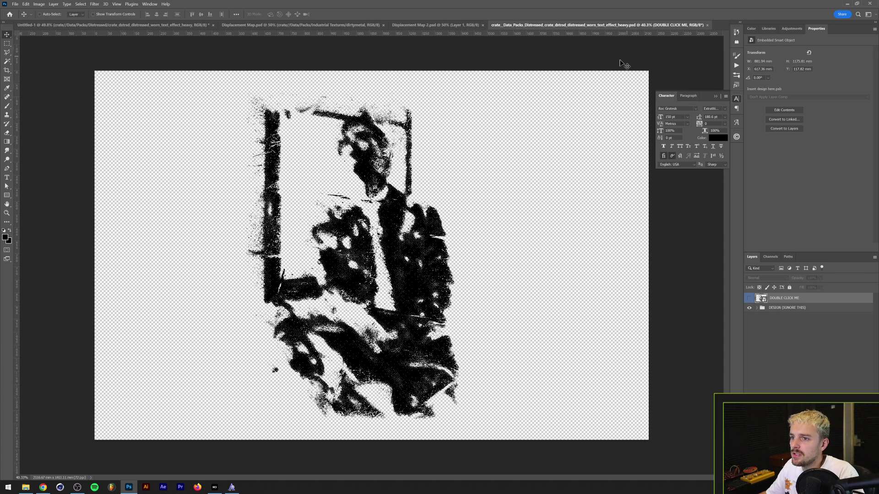
key("ctrl+w")
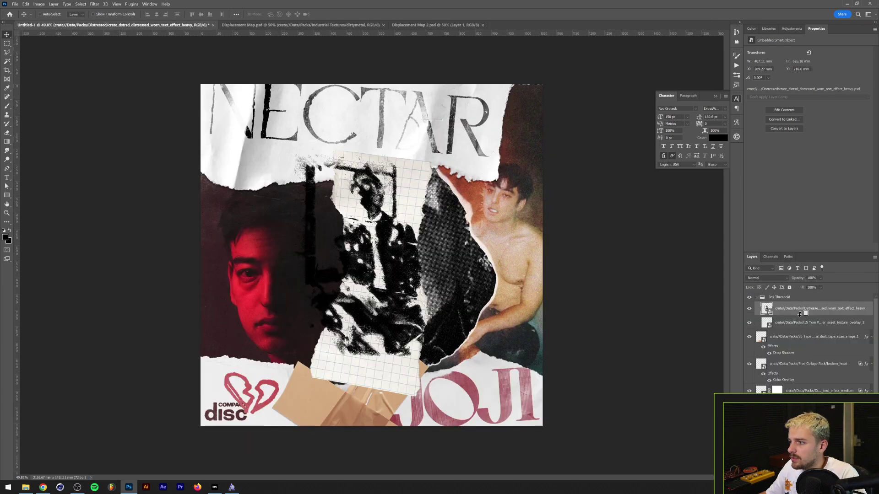
- Blend the distressed portrait into the grid paper it is clipped to, and enlarge the Joji Threshold group to about 107%
double_click(835, 310)
double_click(873, 311)
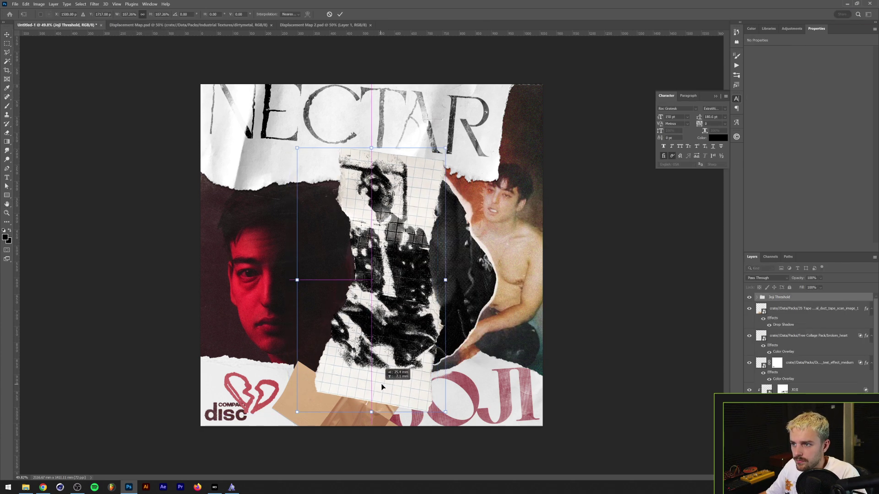
- Name the brown tape layer Tape, and group the broken heart and compact disc layers as Bottom Left
left_click(790, 310)
left_click(769, 323)
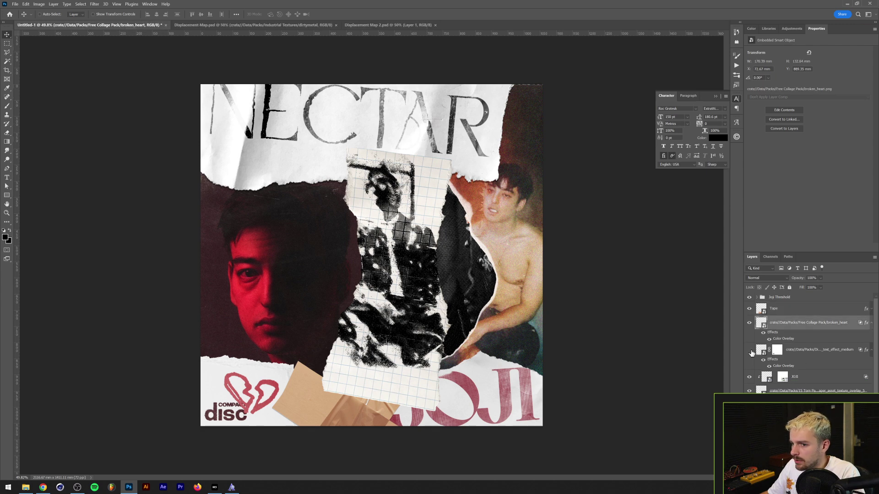
left_click(801, 350, "shift")
key("ctrl+g")
double_click(778, 321)
type("Bottom")
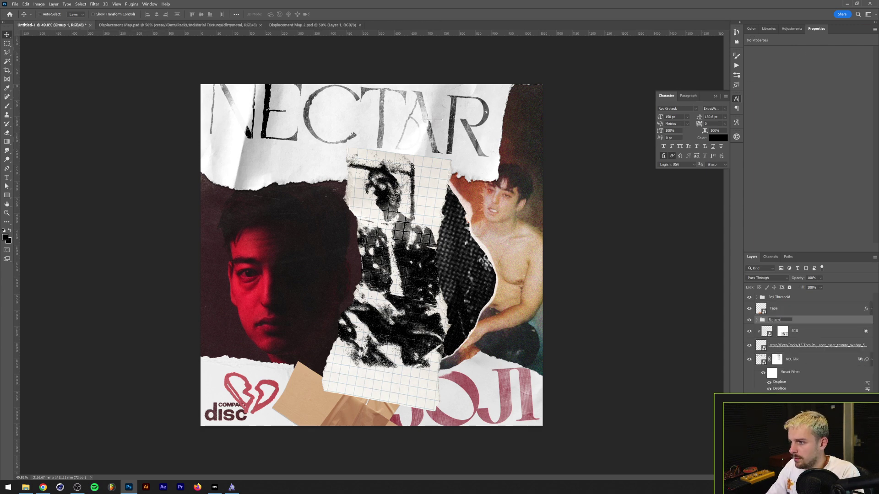
type(" Left")
key("Return")
- Group the JOJI title with its torn paper layer and name the group Joji Text
left_click(802, 331)
left_click(802, 347, "shift")
key("ctrl+g")
double_click(775, 328)
type("Joji Text")
key("Return")
- Group the NECTAR layers and the two portrait layer sets, naming the groups Nectar, Photo Burnt and Old Cover
type("Nectar")
key("Return")
double_click(772, 345)
type("Photo Burnt")
key("Return")
left_click(793, 357)
left_click(795, 371, "shift")
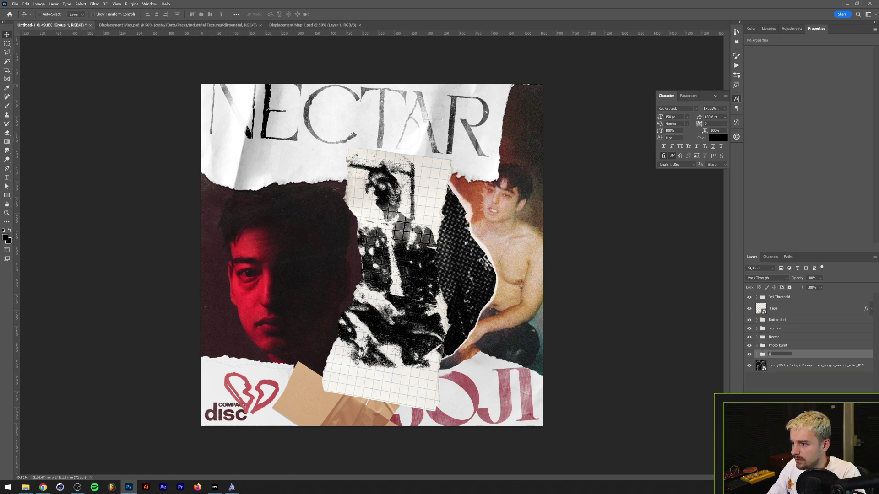
- Move the Joji Threshold group down the layer stack to sit directly below the Nectar group
left_click(804, 299)
key("ctrl+[")
key("ctrl+[")
key("ctrl+[")
key("ctrl+[")
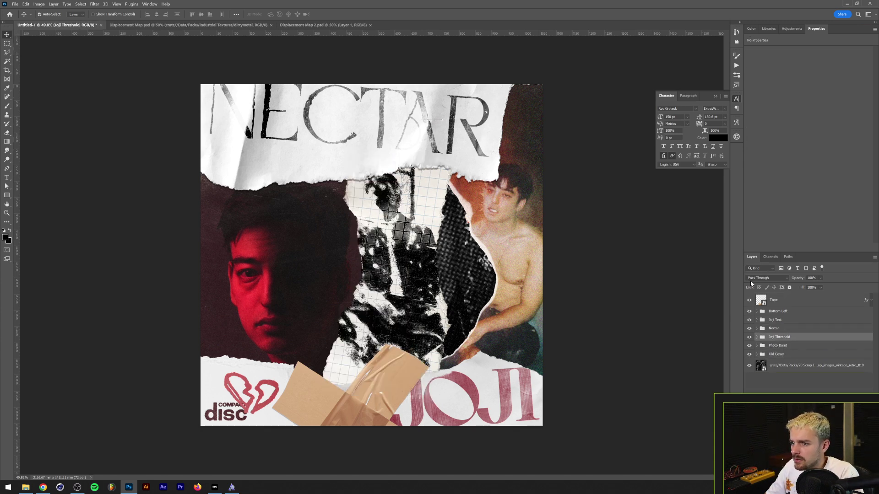
left_click(337, 353, "ctrl")
scroll(293, 316, "up", 1)
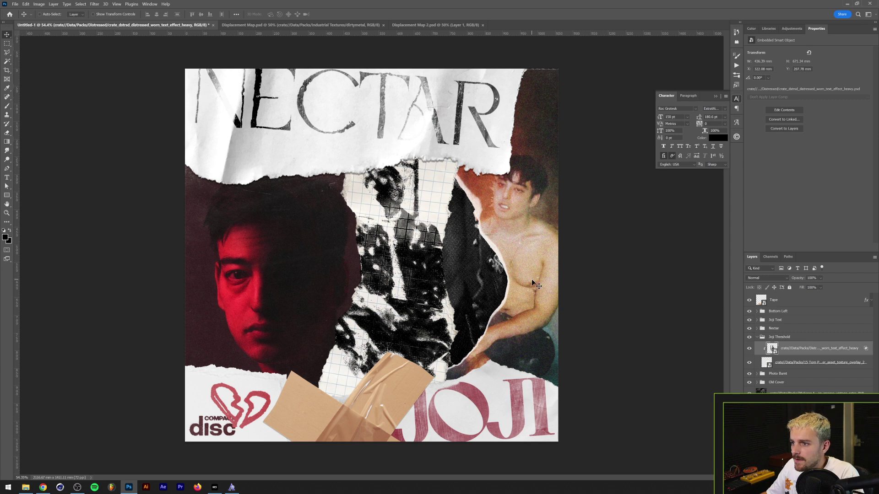
- Check the contents of the two portrait groups and swap their names, Old Cover for the red portrait and Photo Burnt for the other
left_click(757, 383)
left_click(791, 393)
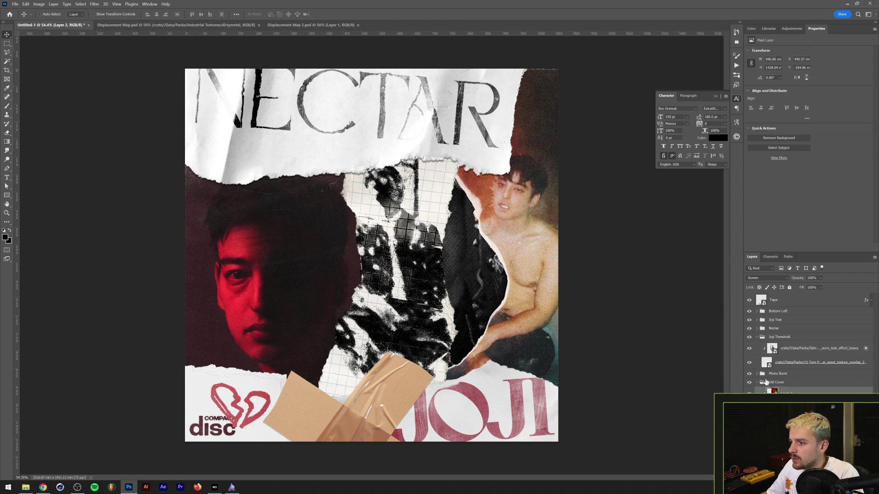
left_click(760, 384)
left_click(756, 383)
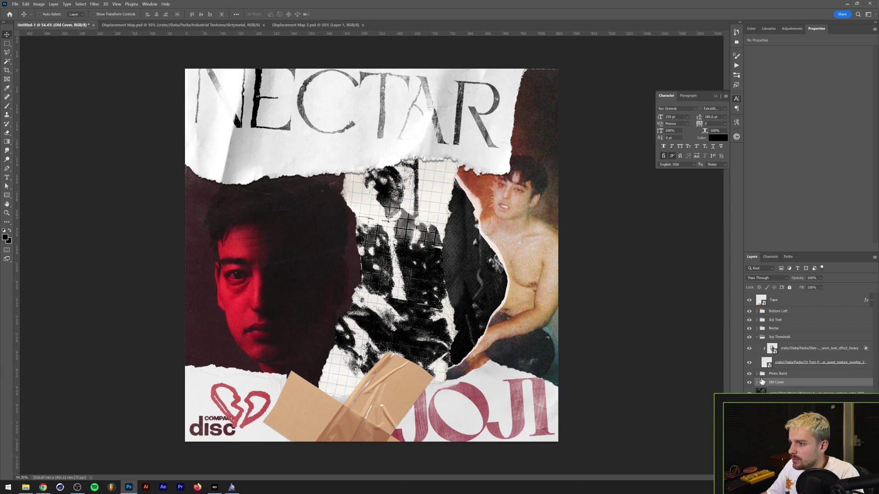
left_click(757, 338)
left_click(758, 354)
double_click(772, 356)
type("Photo Burnt")
key("Return")
left_click(757, 354)
left_click(757, 346)
double_click(776, 346)
type("Old Cover")
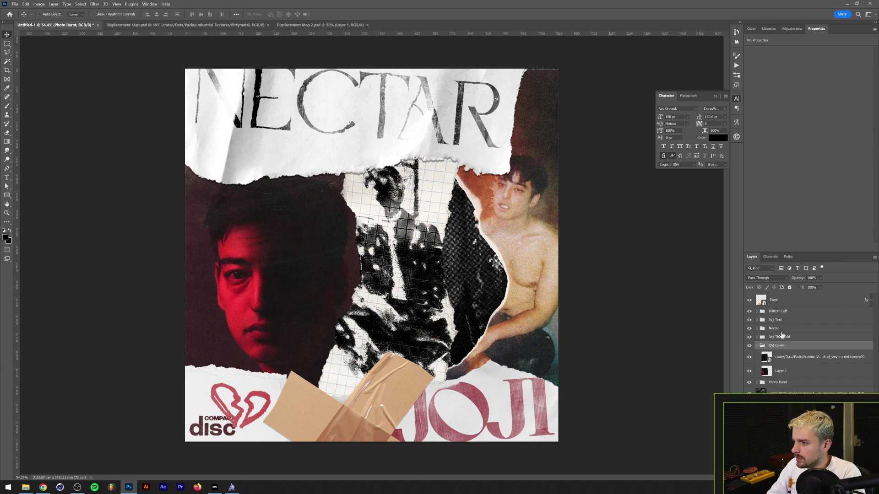
- Apply the Grain filter to the red portrait in the Old Cover group with intensity 67, contrast 50 and Soft grain type
left_click(782, 371)
left_click(95, 4)
left_click(106, 36)
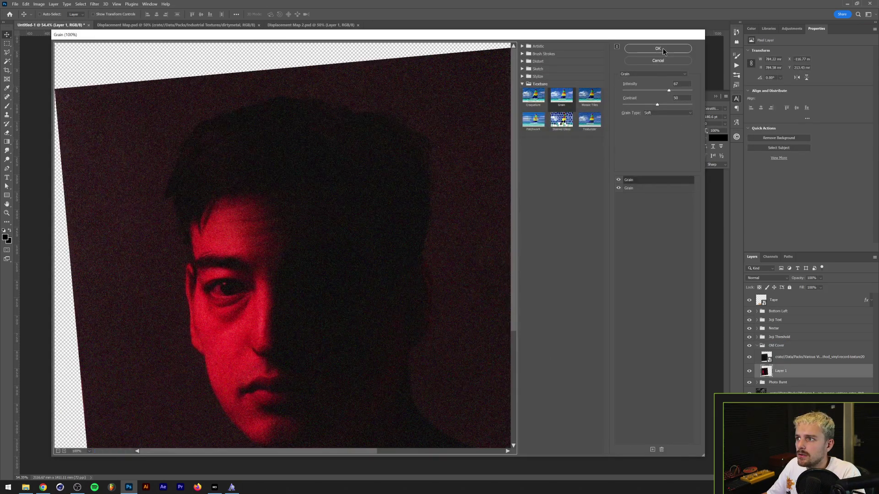
left_click(659, 48)
scroll(254, 301, "down", 7)
scroll(249, 299, "up", 9)
scroll(243, 295, "down", 2)
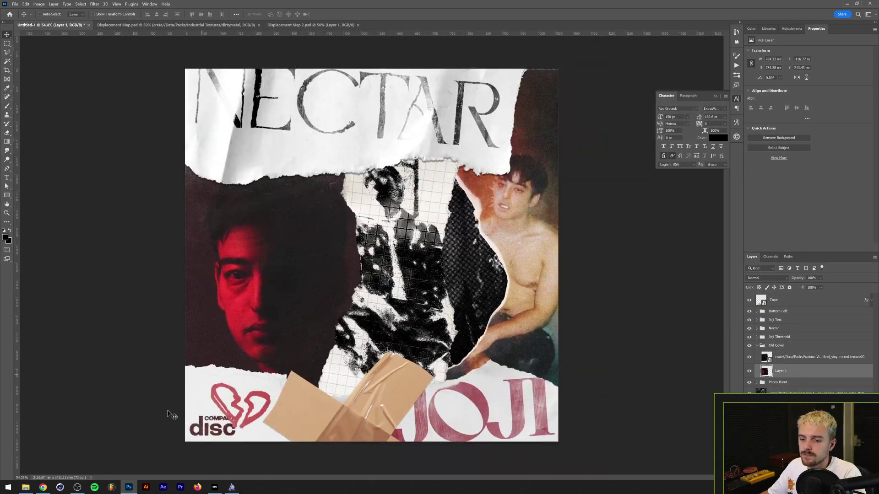